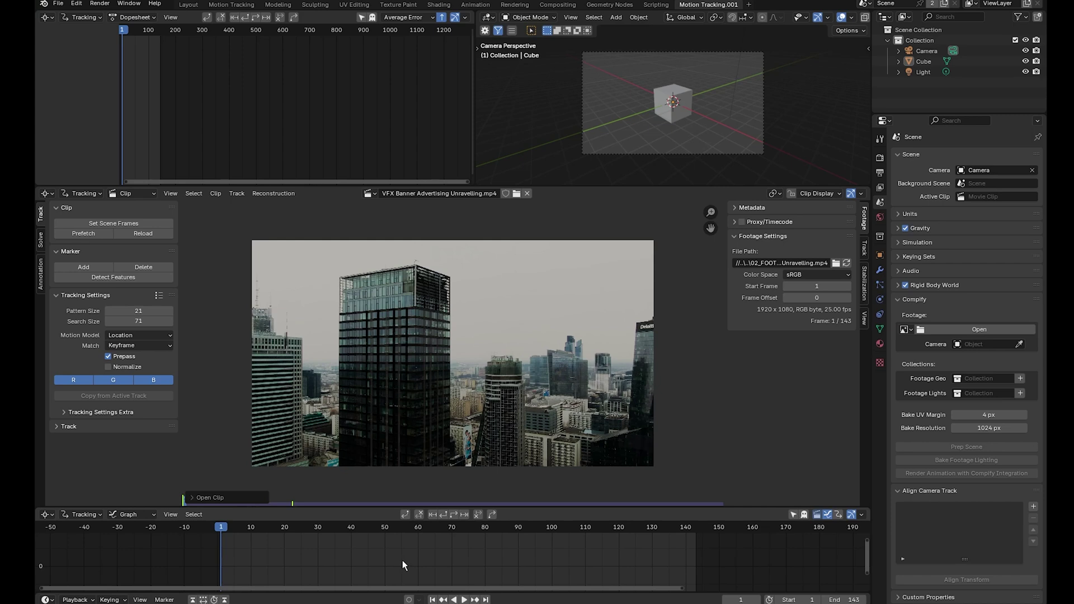
Set the scene's end frame to 142 and prefetch the clip's frames
left_click(879, 172)
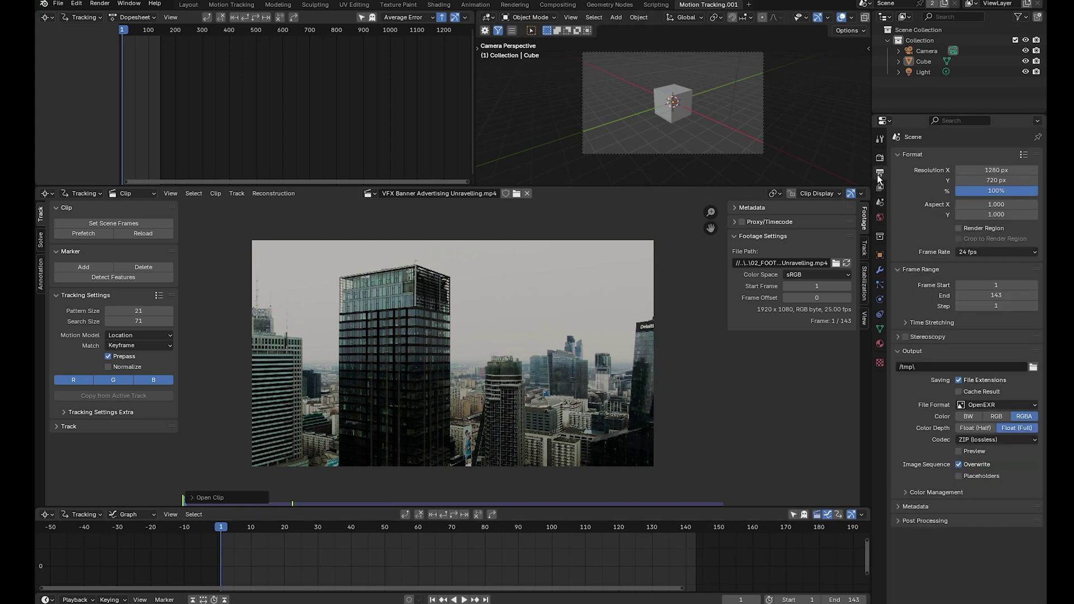
left_click(998, 296)
type("142")
key("Return")
left_click(89, 233)
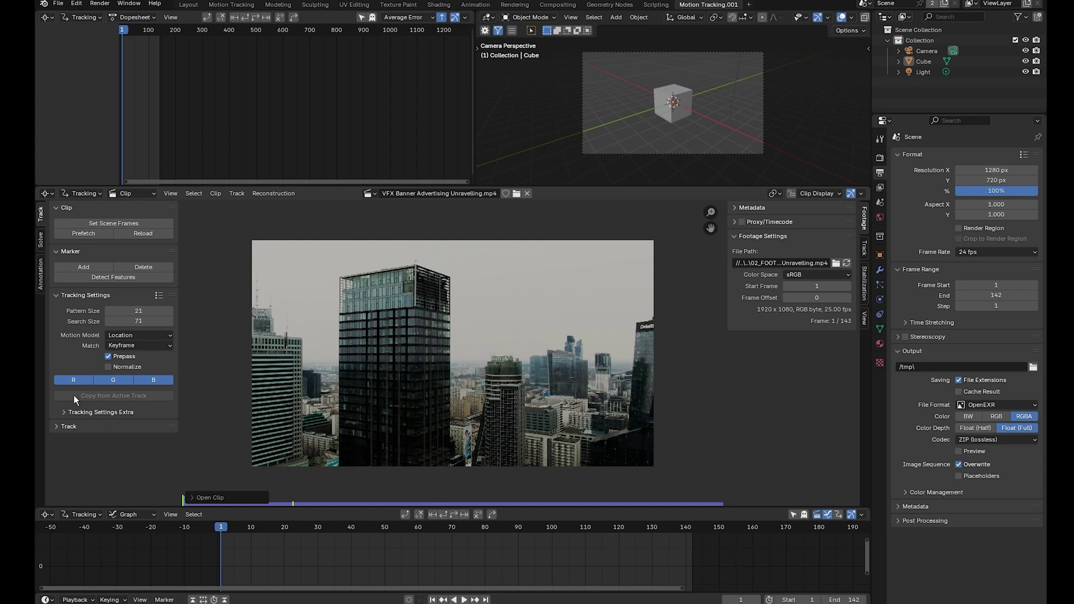
Configure the tracking settings with the Affine motion model, matching to the previous frame, and Normalize enabled
left_click(148, 335)
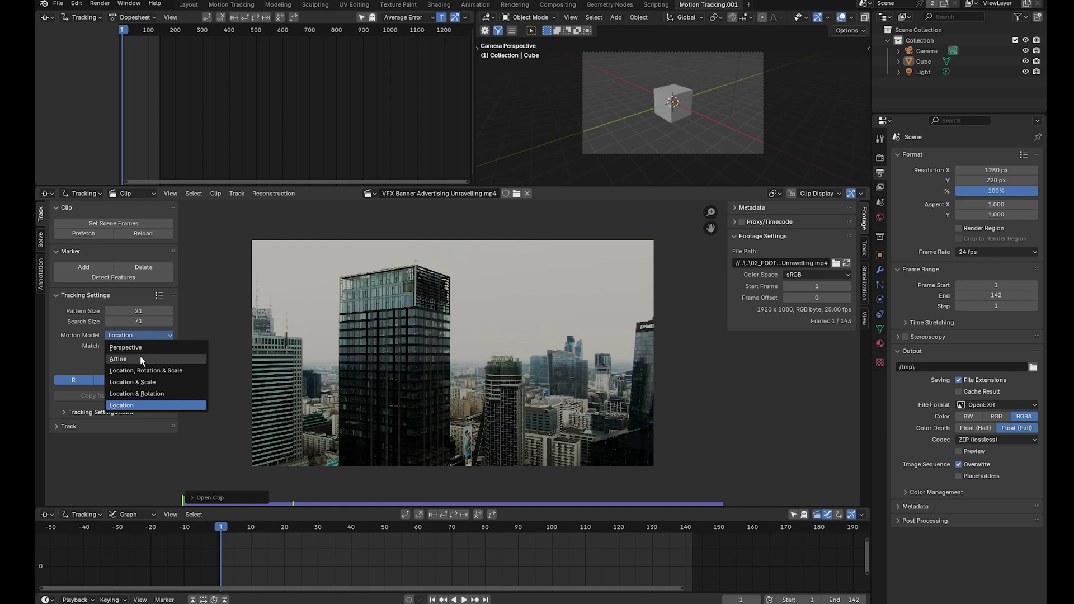
left_click(140, 356)
left_click(151, 344)
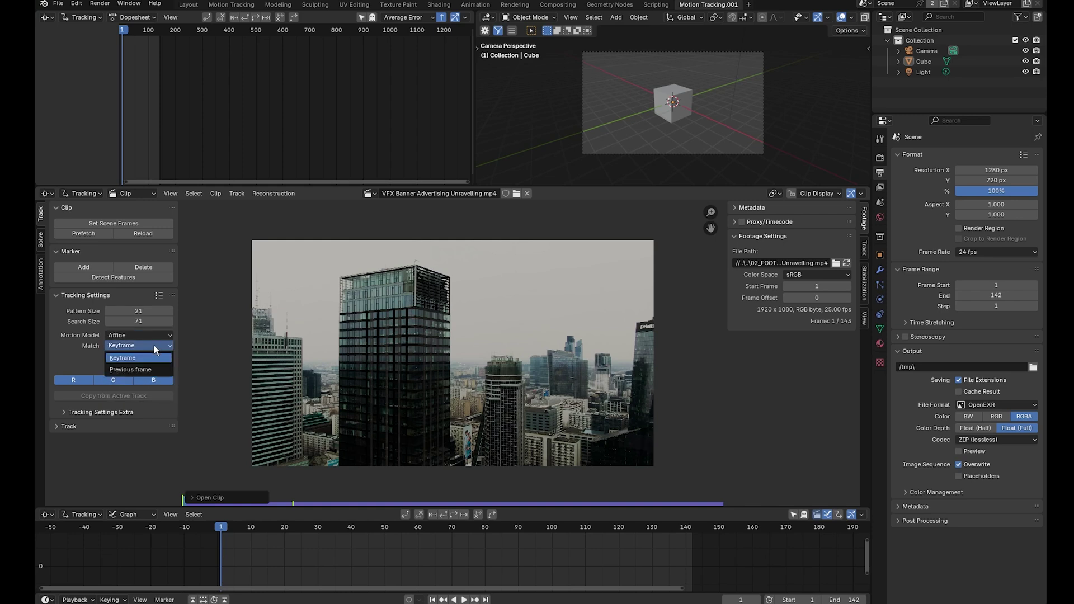
left_click(147, 366)
left_click(146, 366)
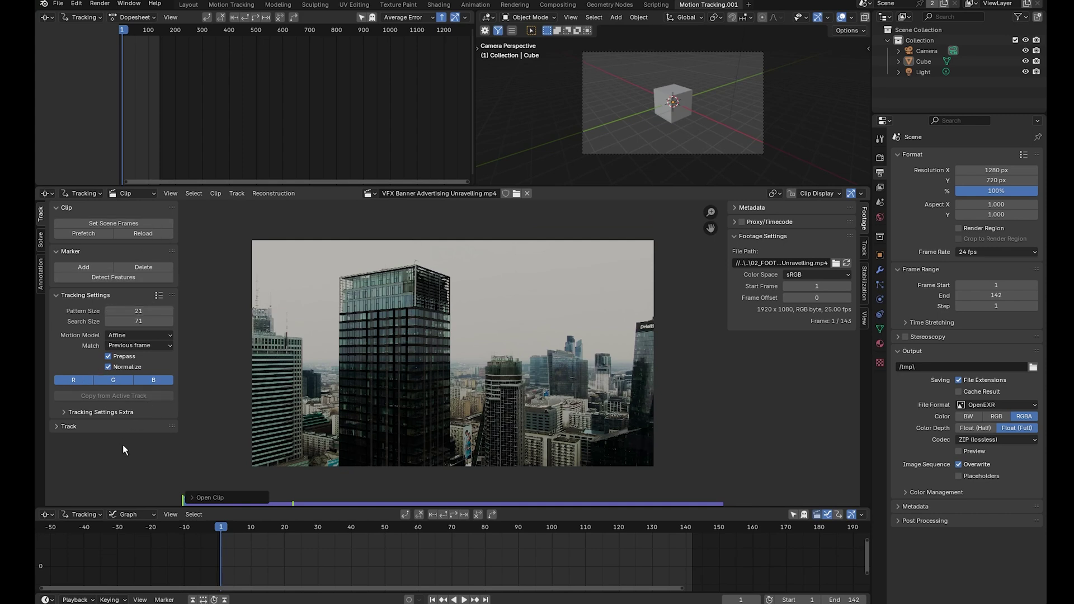
Detect trackable features across the whole first frame with a distance of 80
left_click(110, 278)
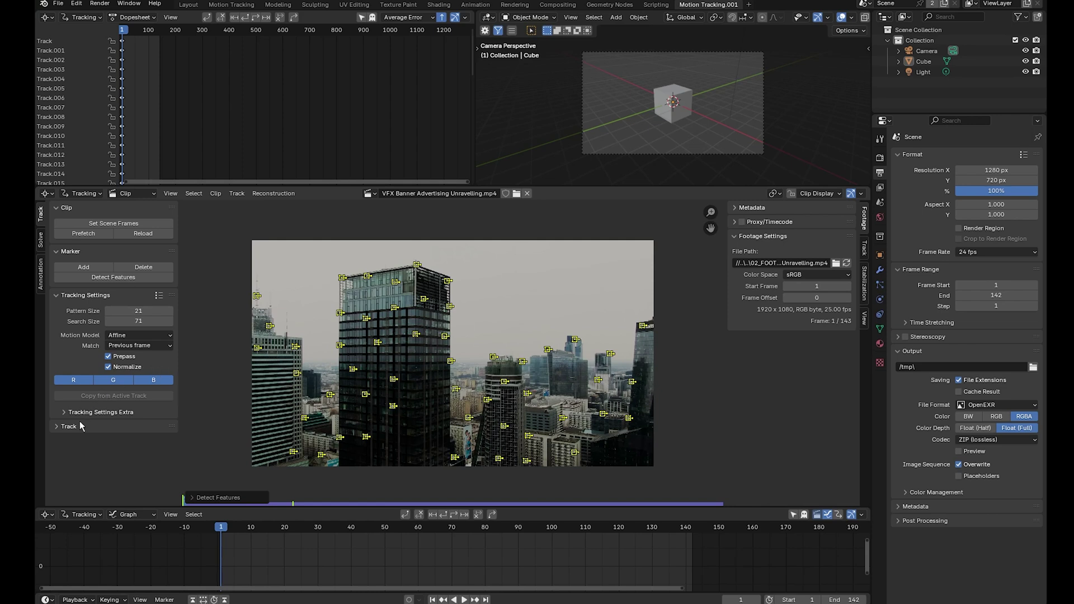
left_click(193, 498)
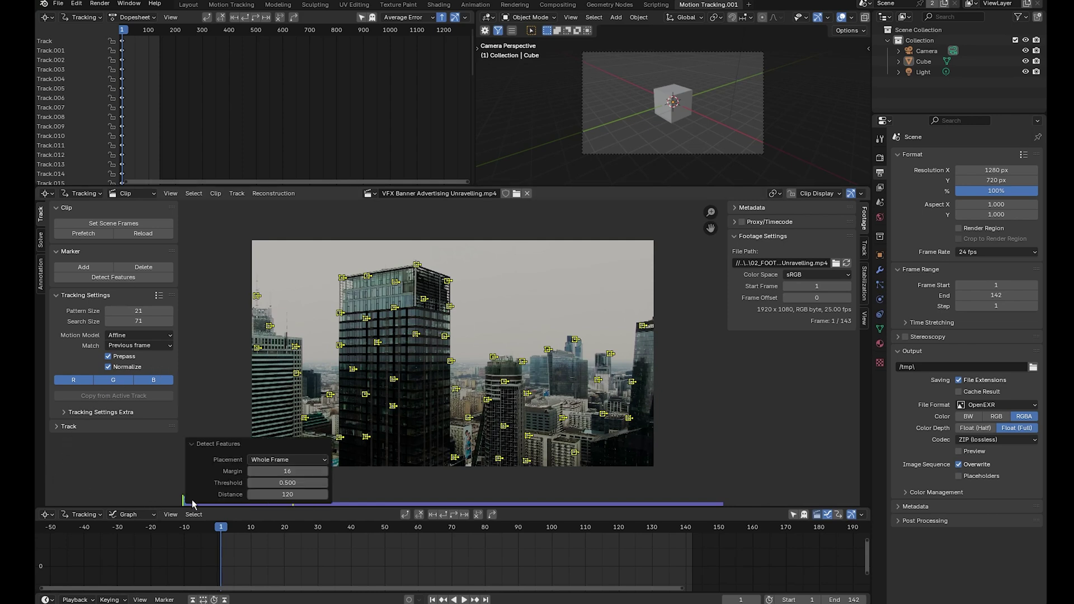
left_click(298, 489)
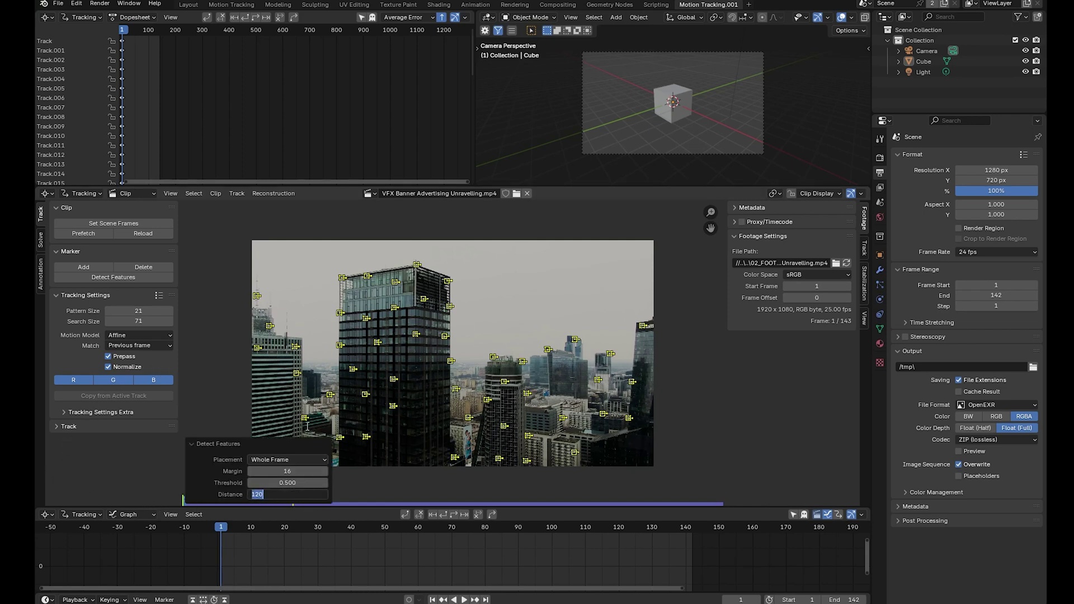
type("80")
key("Return")
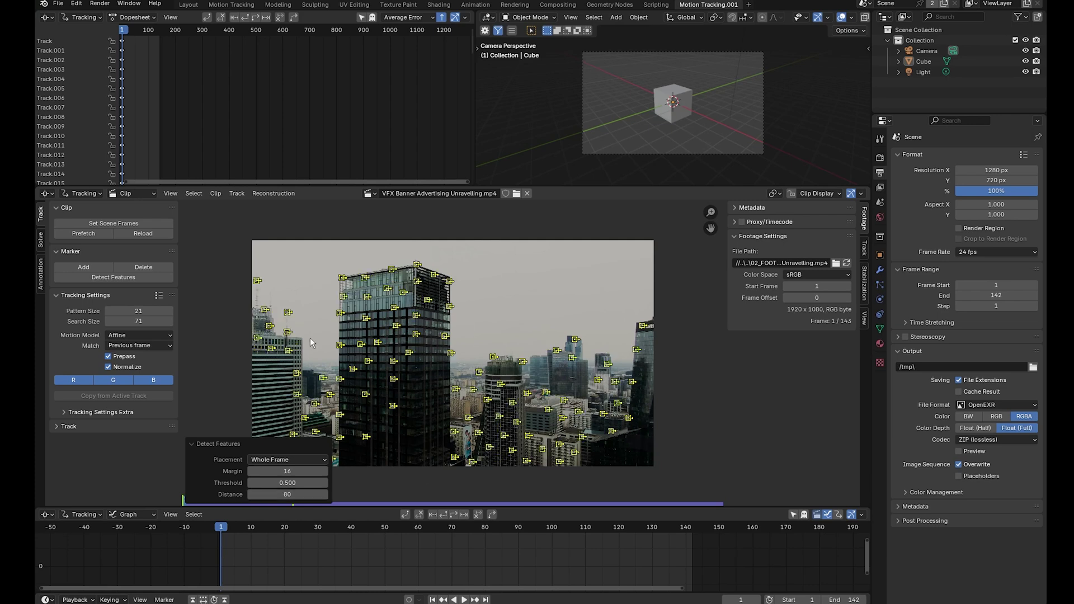
Set the feature detection threshold to 0.05 and its margin to 60
left_click(288, 482)
type(".05")
key("Return")
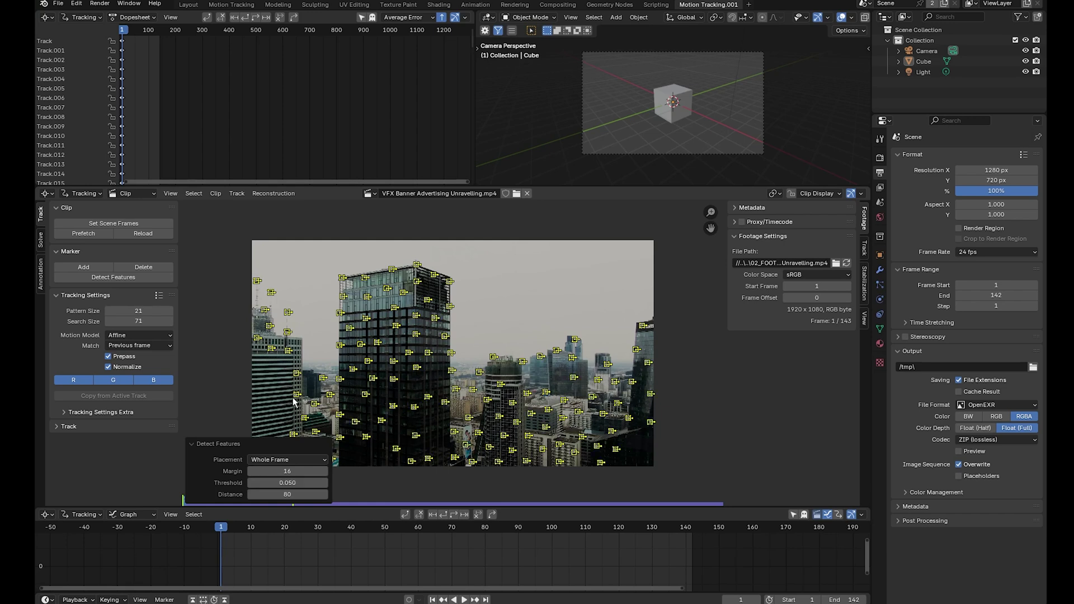
left_click(283, 471)
type("60")
key("Return")
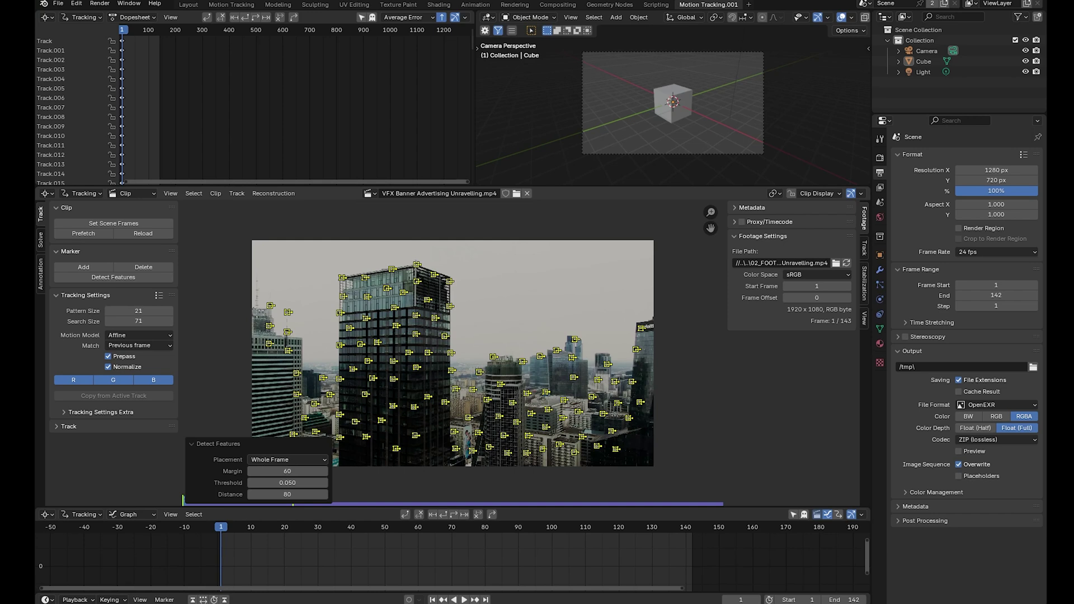
Track the detected markers forward through the clip to frame 142 and hide these tracks
left_click(463, 515)
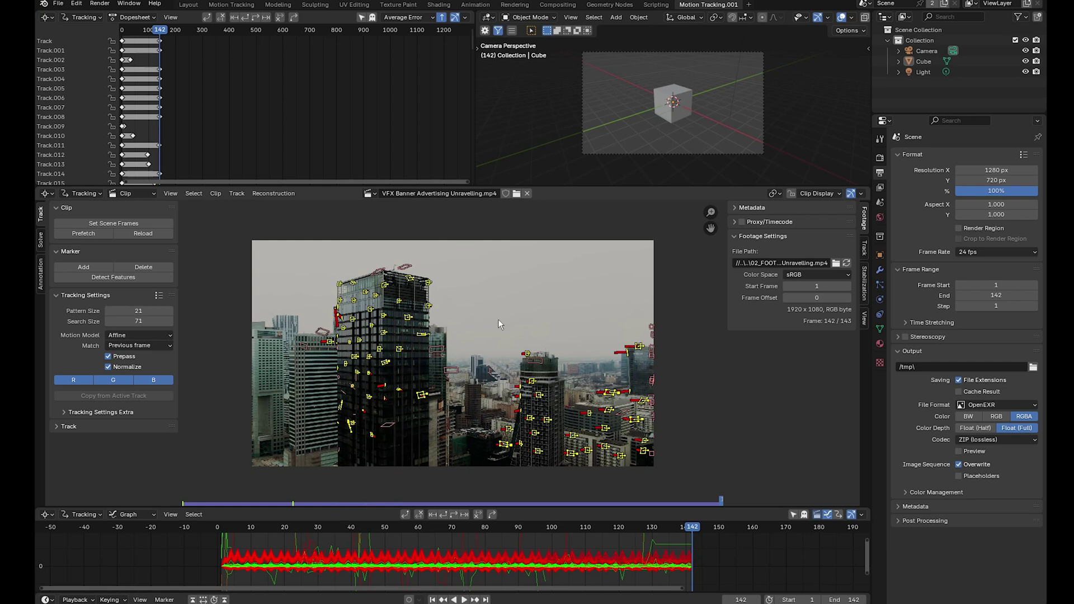
key("h")
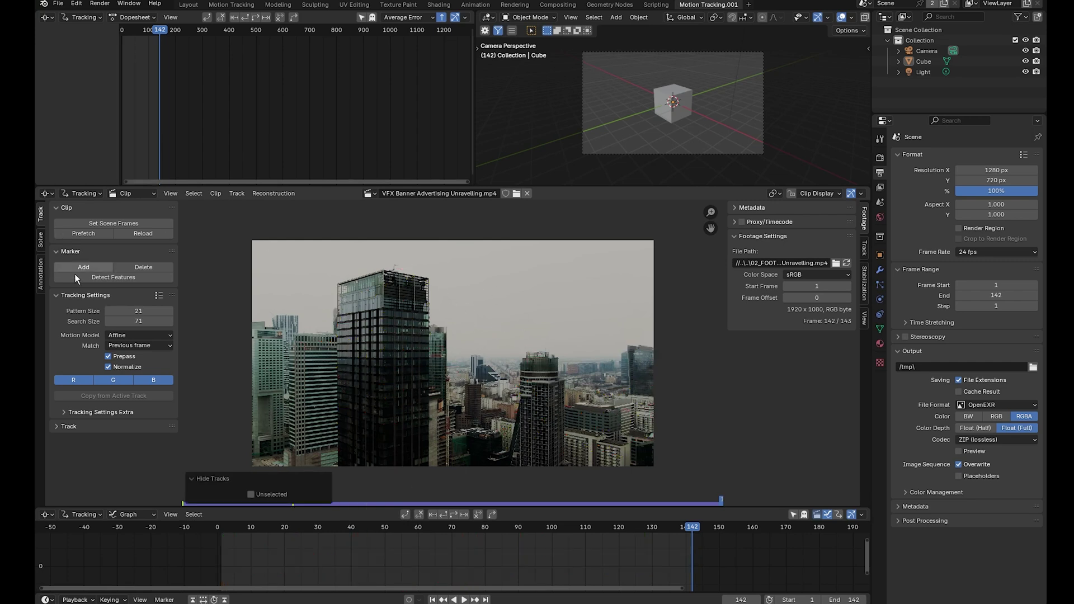
Detect a new set of features on frame 142 and track them backward through the clip
left_click(129, 277)
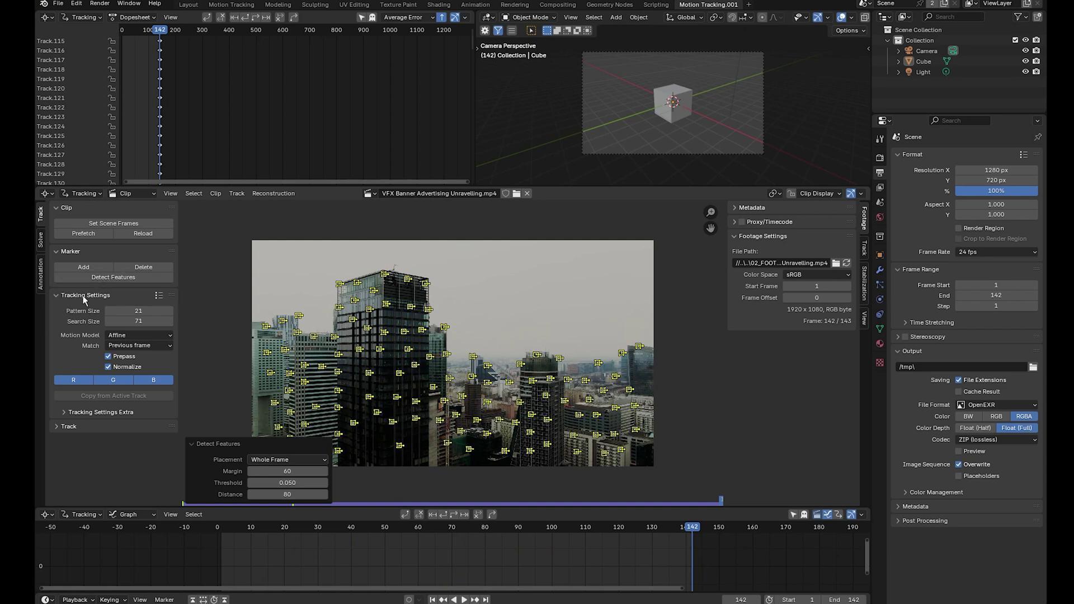
key("ctrl+shift+t")
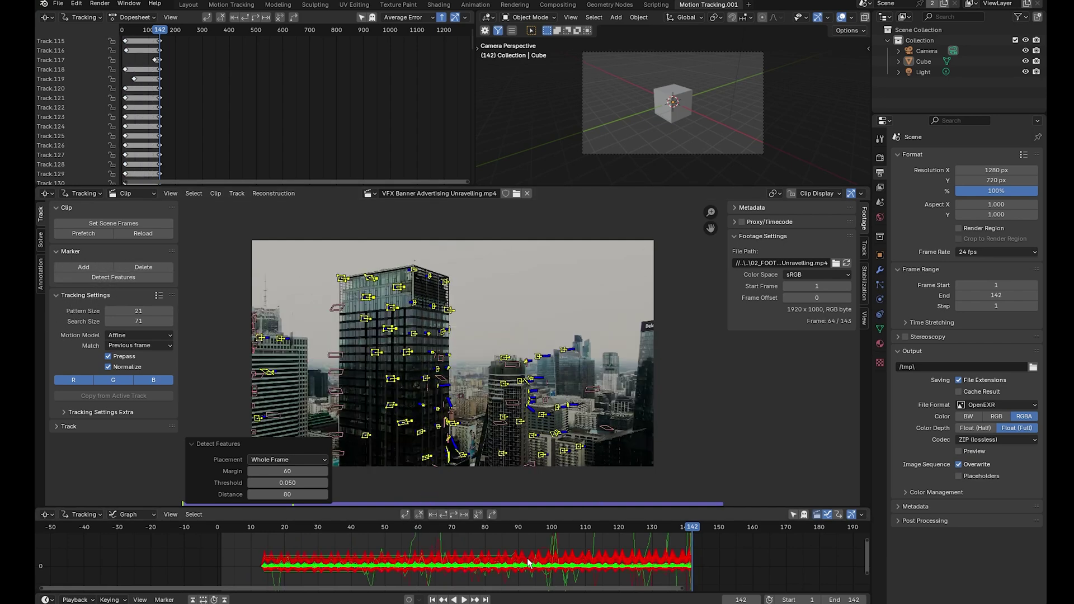
Unhide the forward tracks and lock all tracks from both passes
key("alt+a")
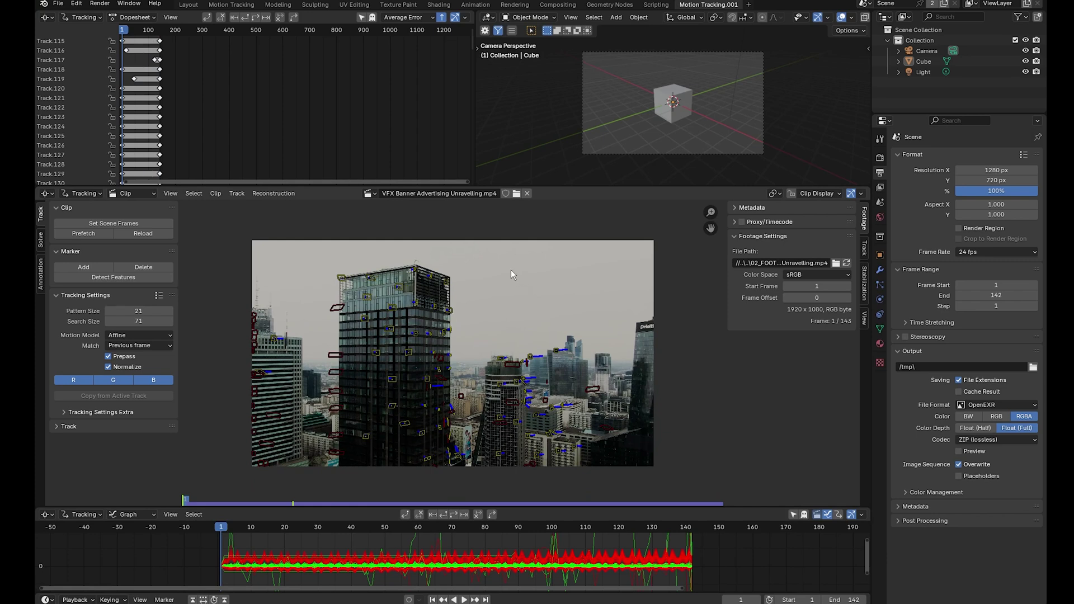
key("a")
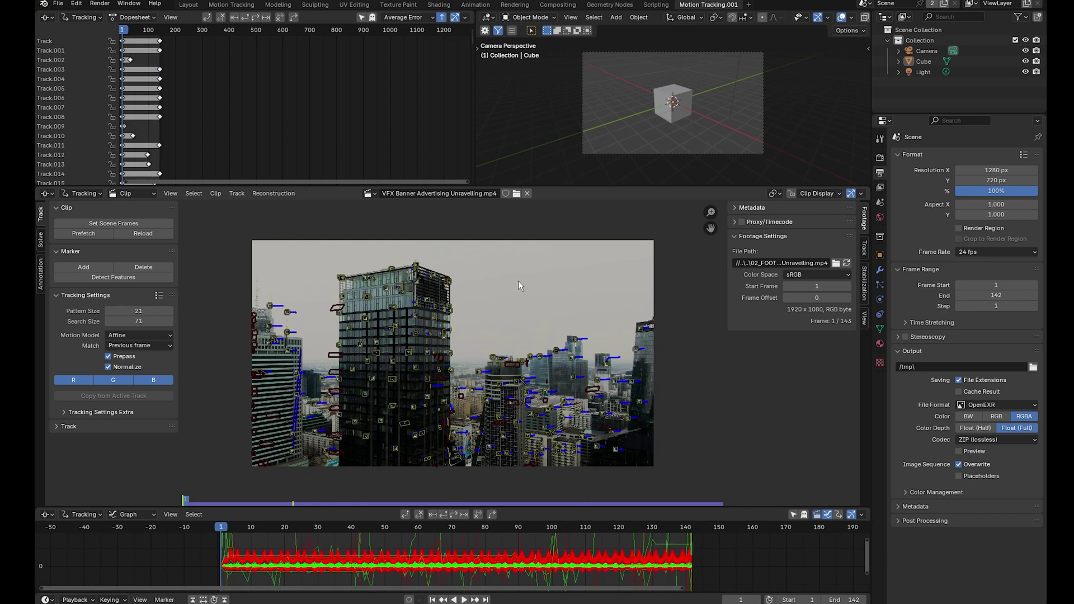
key("a")
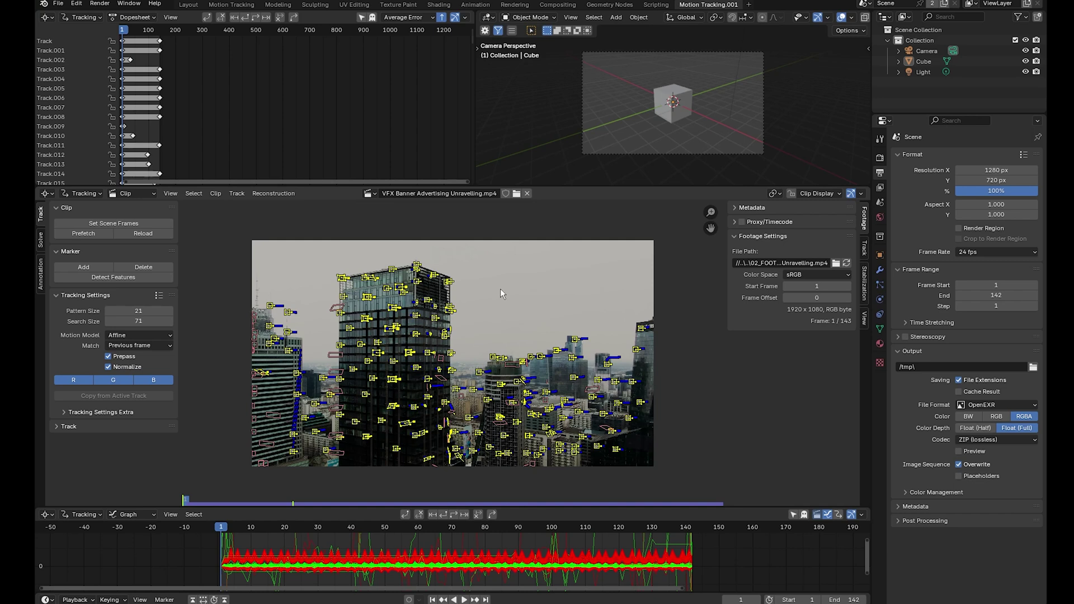
key("ctrl+l")
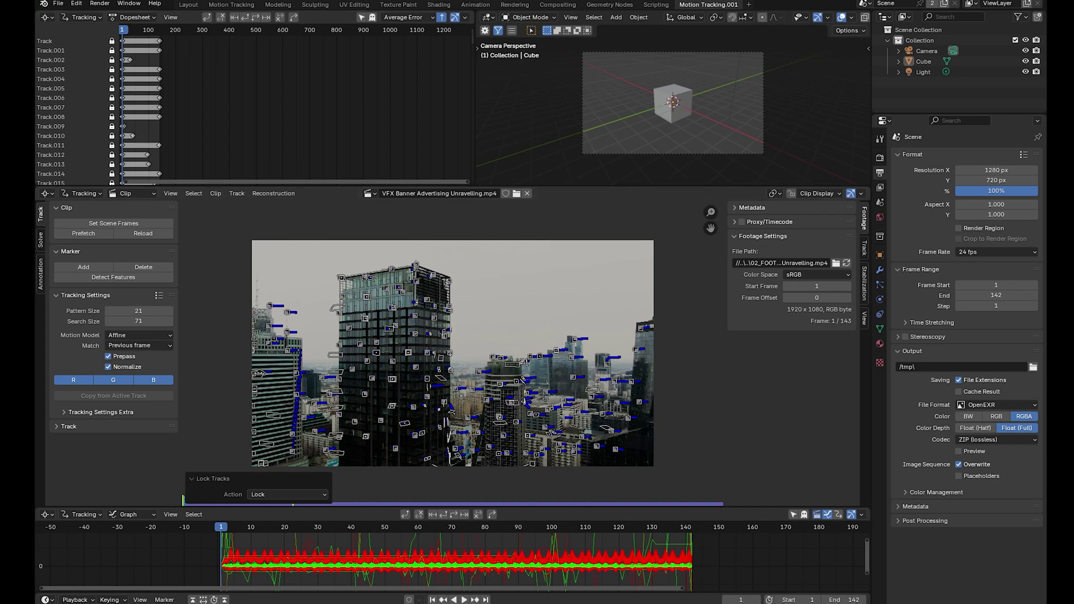
Solve the camera motion with automatic keyframes, refining focal length, optical center and radial distortion
left_click(40, 239)
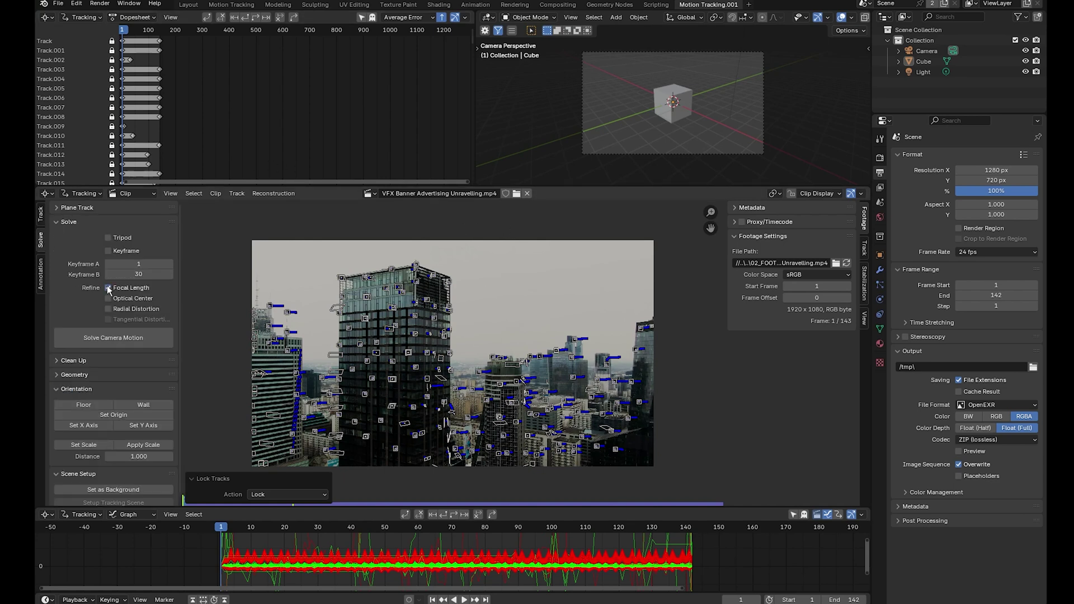
left_click(108, 309)
left_click(109, 250)
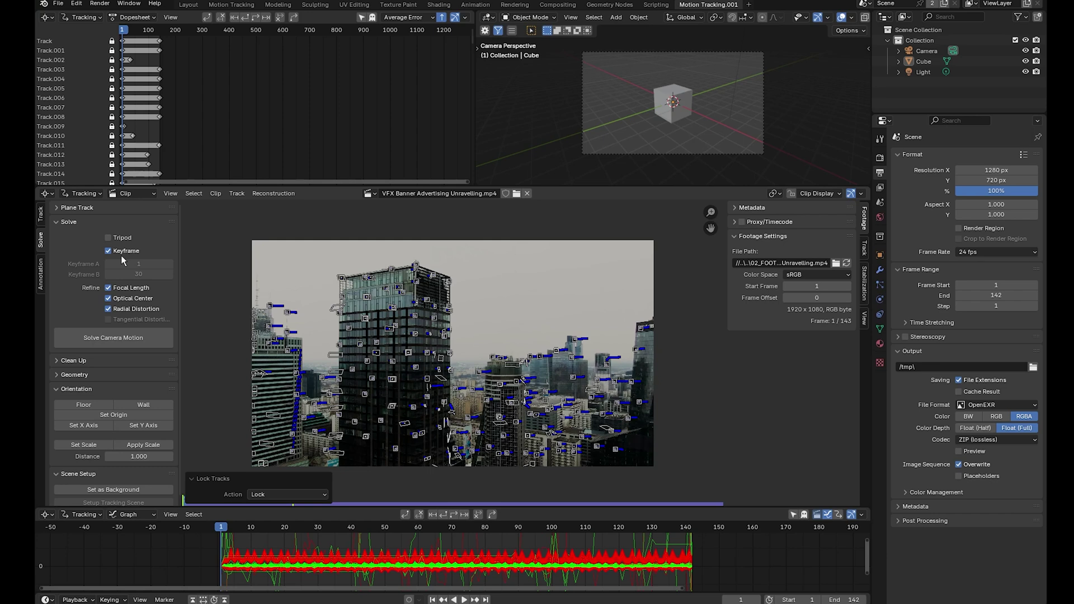
left_click(119, 338)
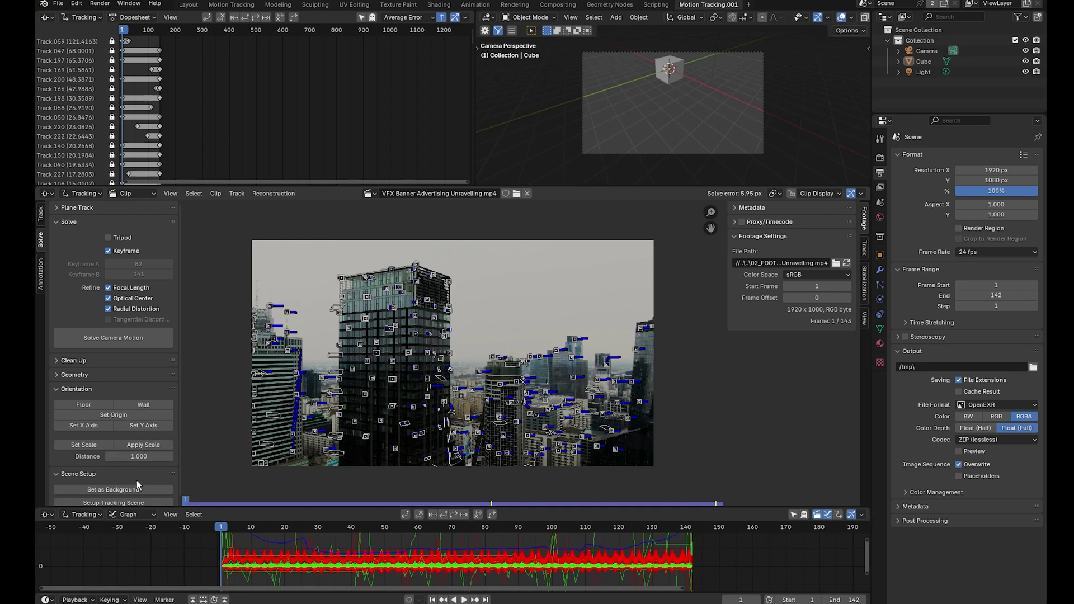
Filter the tracks with a threshold of 5.00, delete the flagged ones and solve the camera motion again
left_click(59, 360)
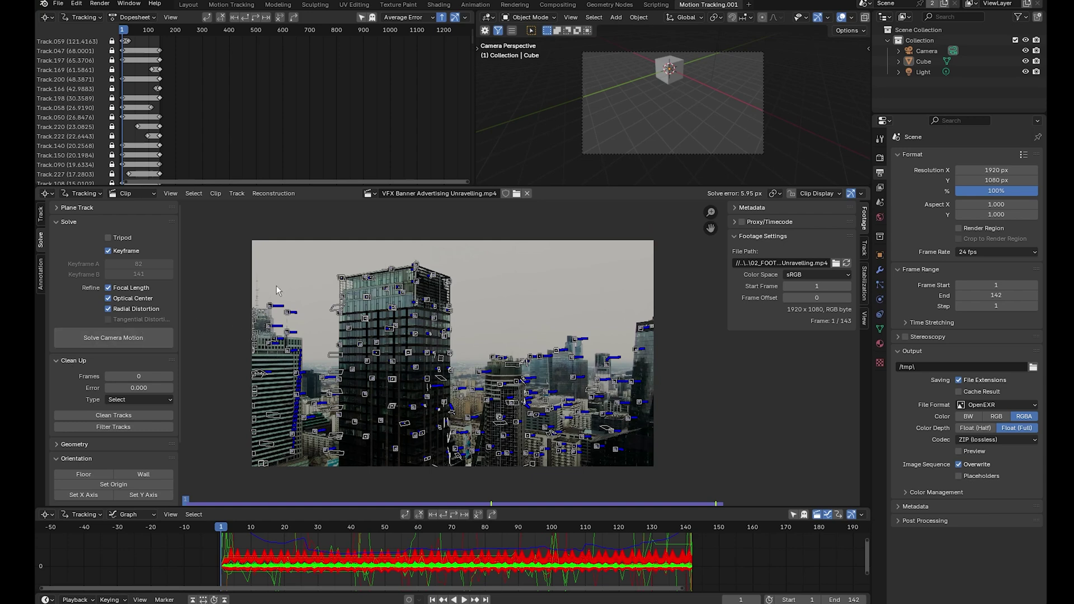
left_click(130, 427)
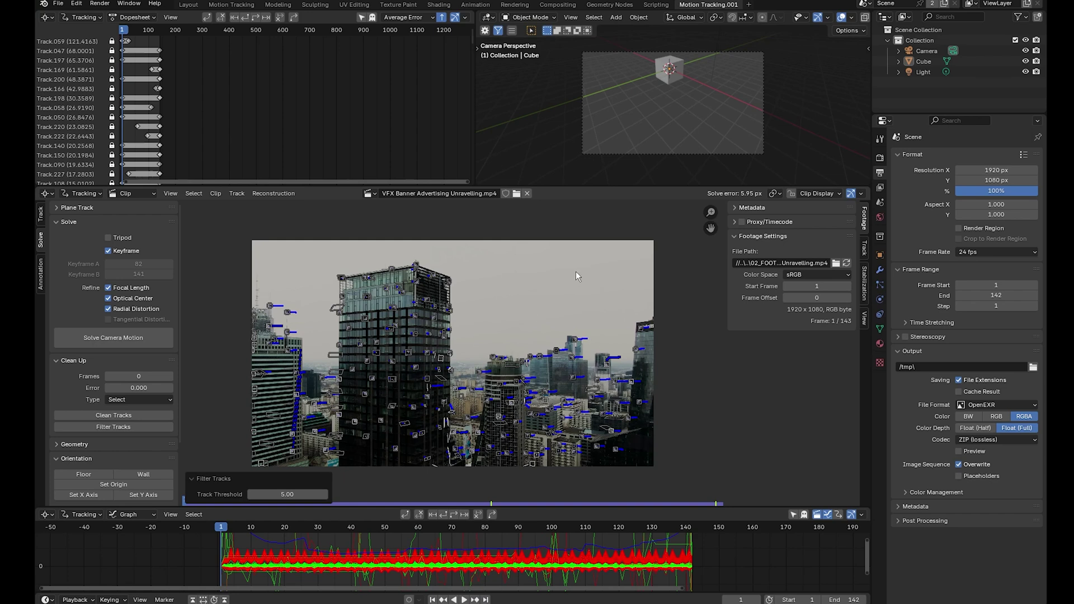
key("x")
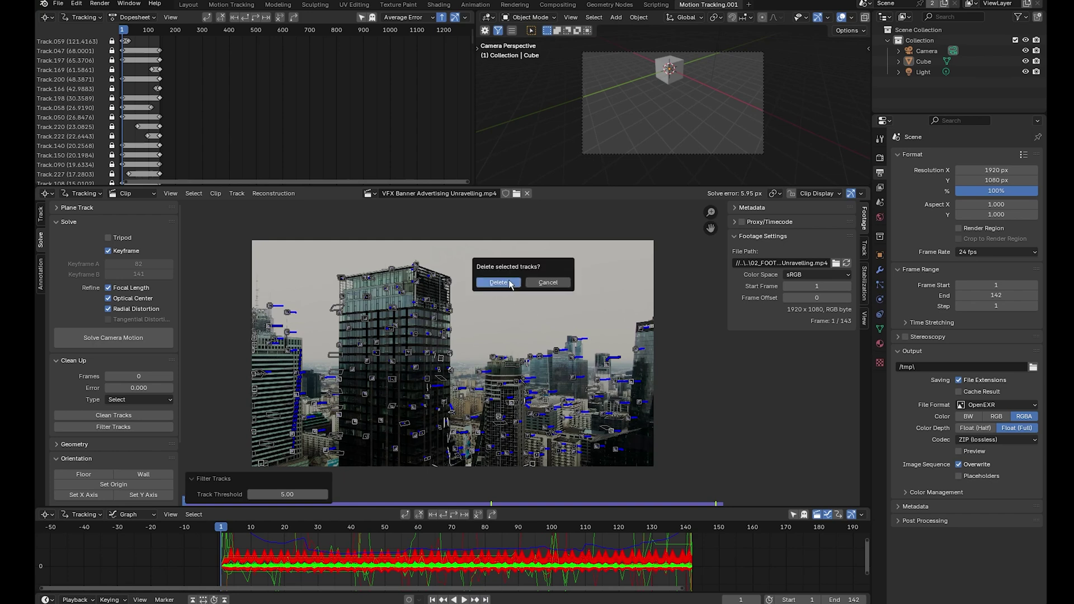
left_click(511, 280)
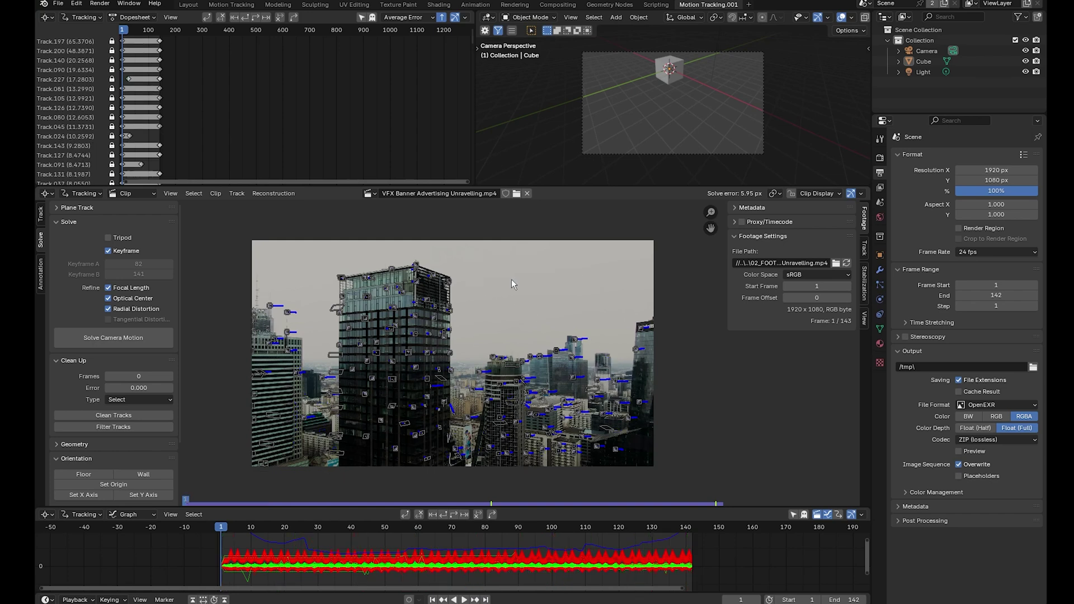
left_click(115, 337)
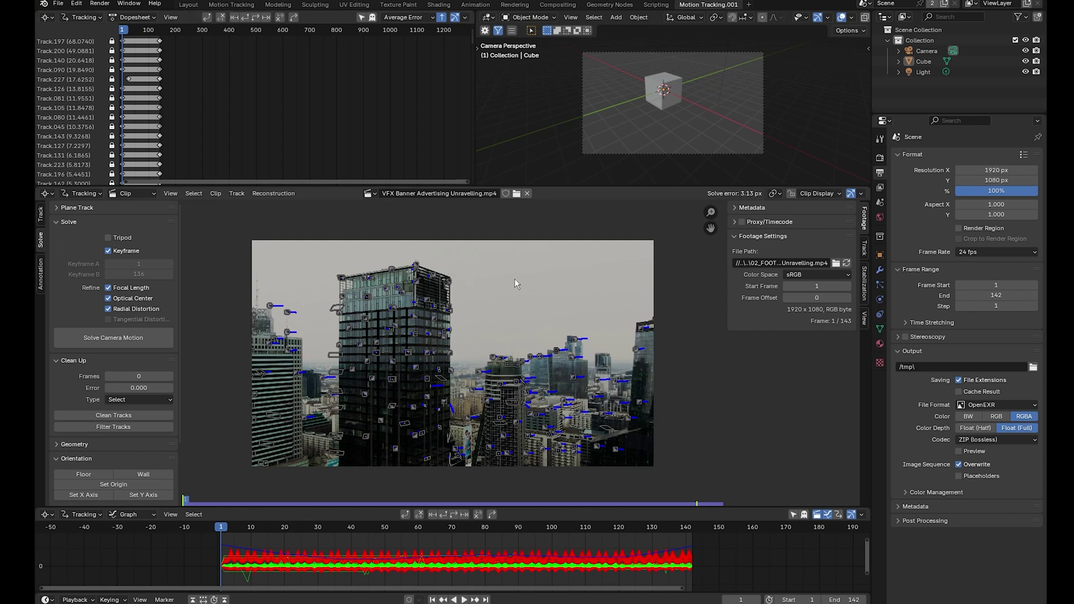
Unlock all tracks to delete those above a reprojection error of 6 with Clean Tracks, and re-solve the camera motion
key("ctrl+alt+l")
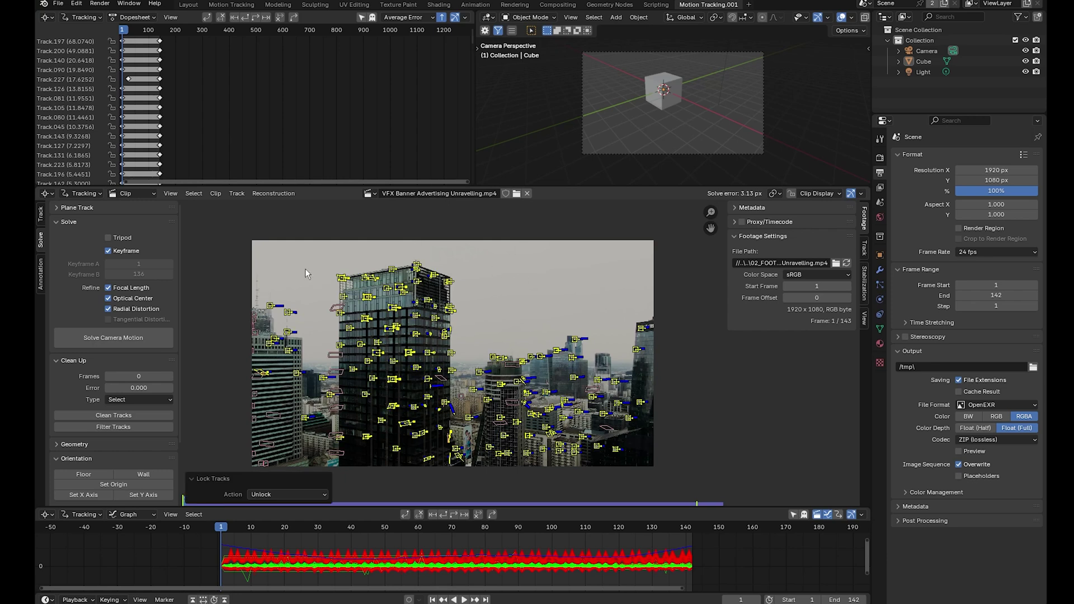
left_click(138, 389)
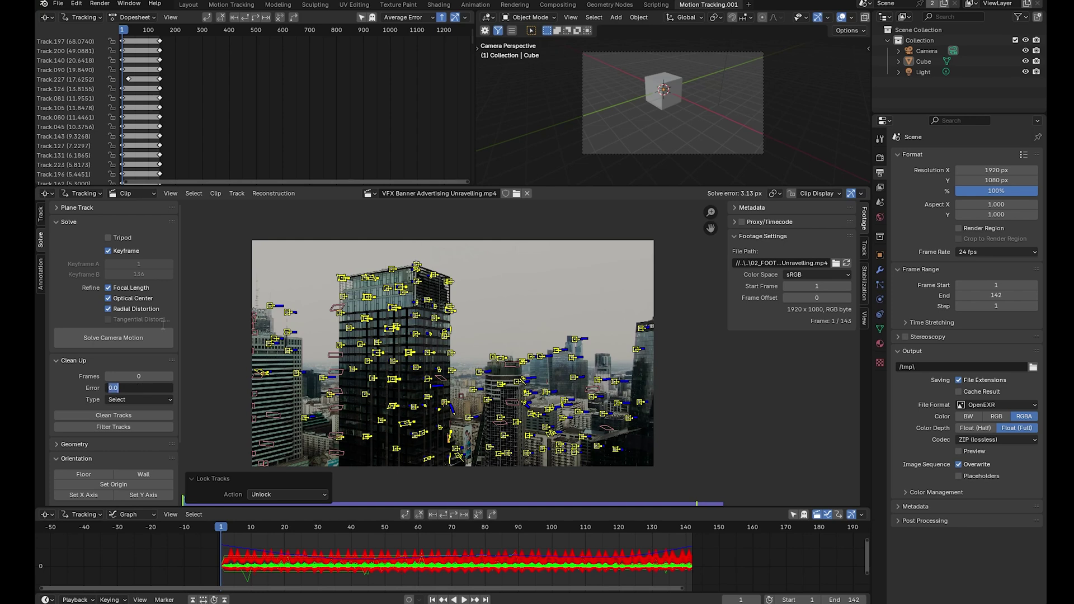
type("6")
key("Return")
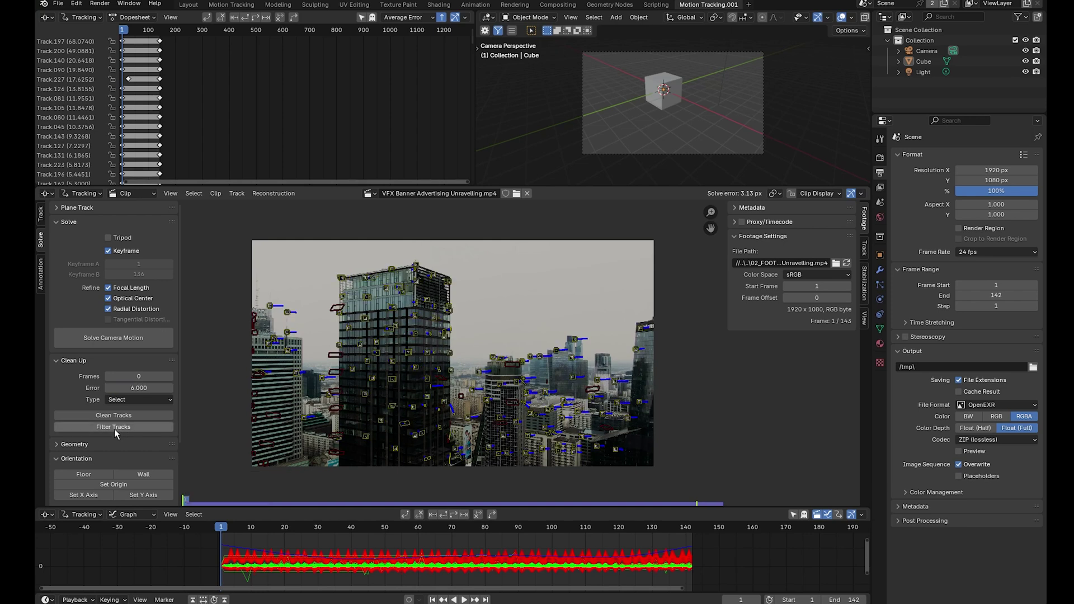
left_click(134, 414)
left_click(134, 414)
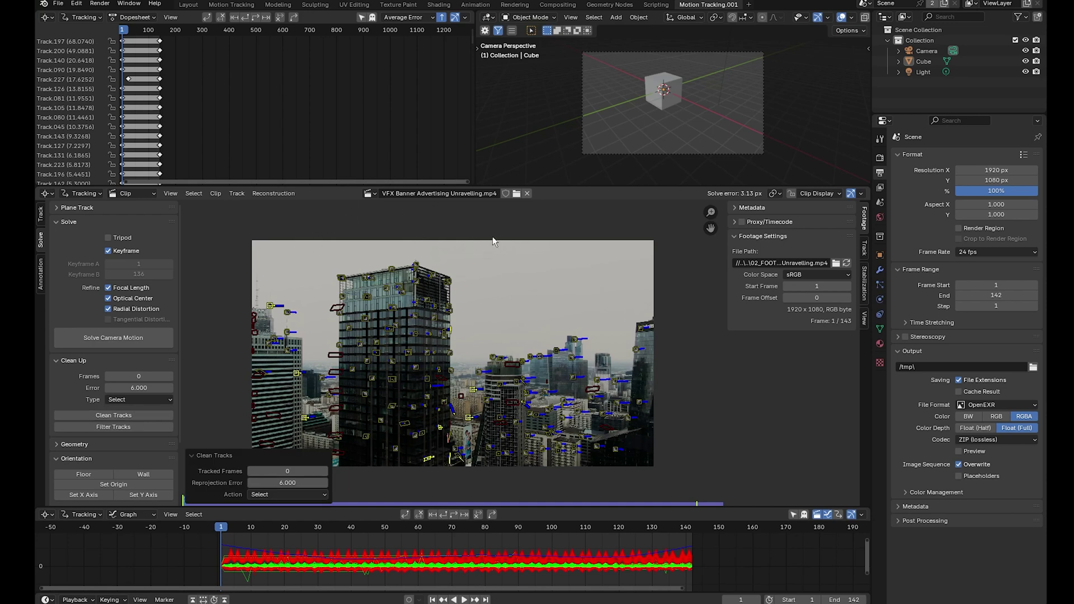
key("x")
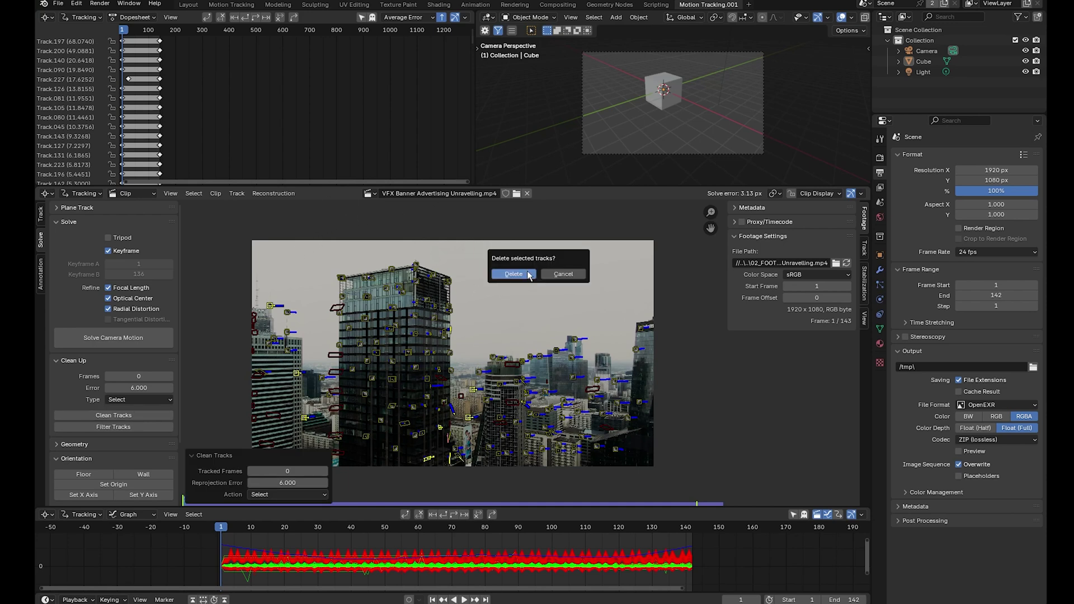
left_click(528, 271)
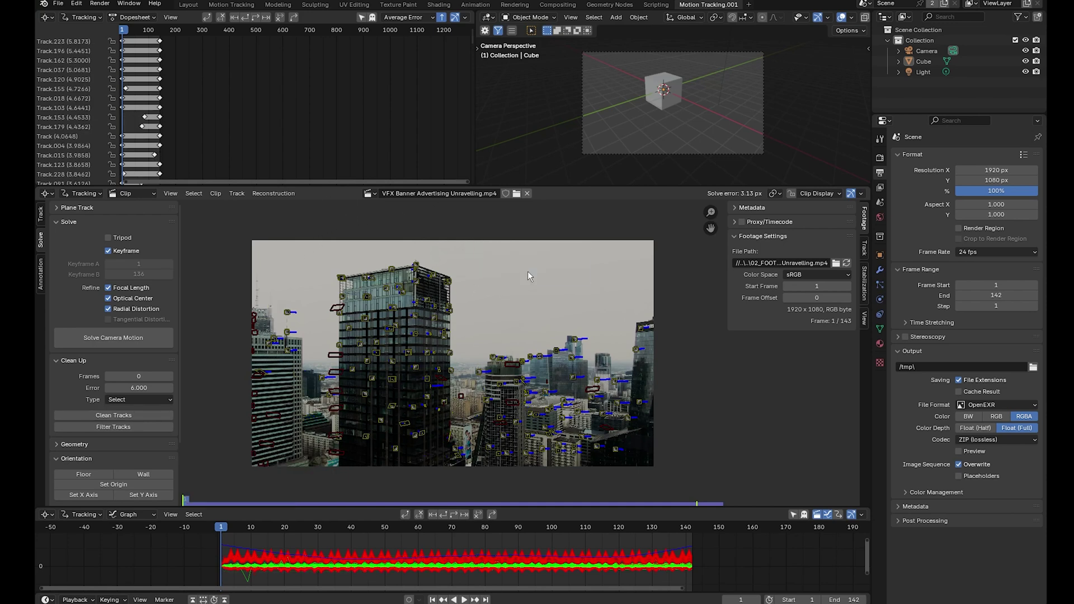
left_click(114, 337)
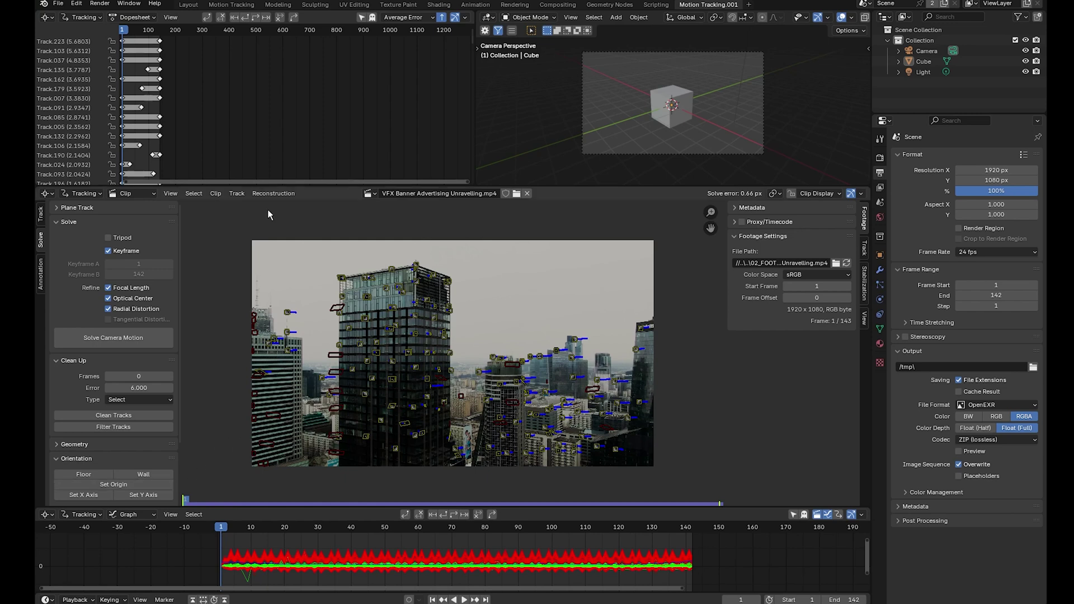
Delete the eight tracks with the highest average error, from Track.223 to Track.091, and re-solve the camera motion
left_click_drag(82, 39, 79, 109)
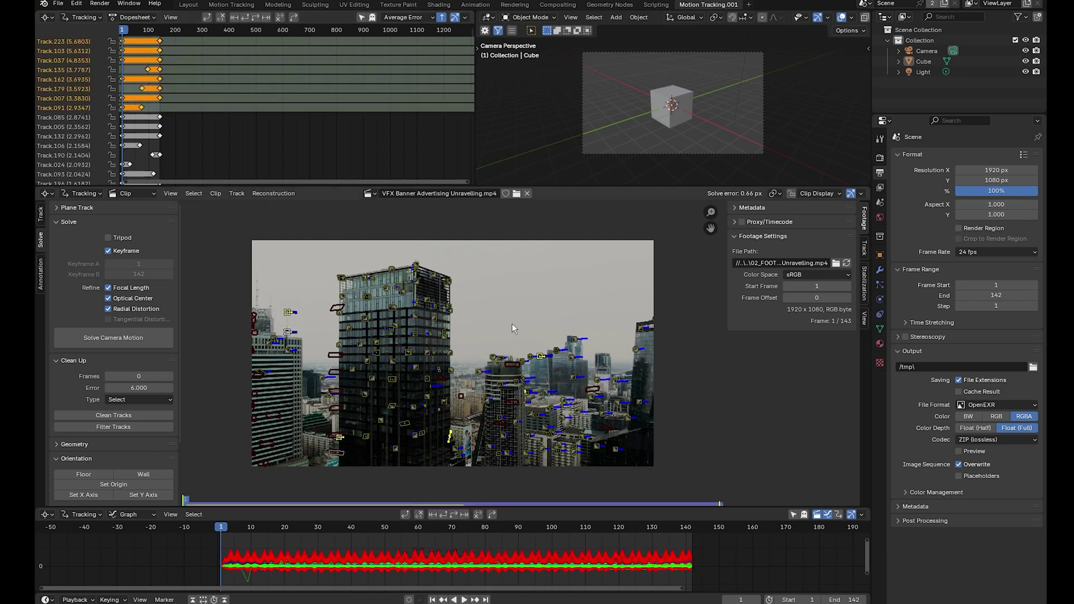
key("Delete")
left_click(112, 338)
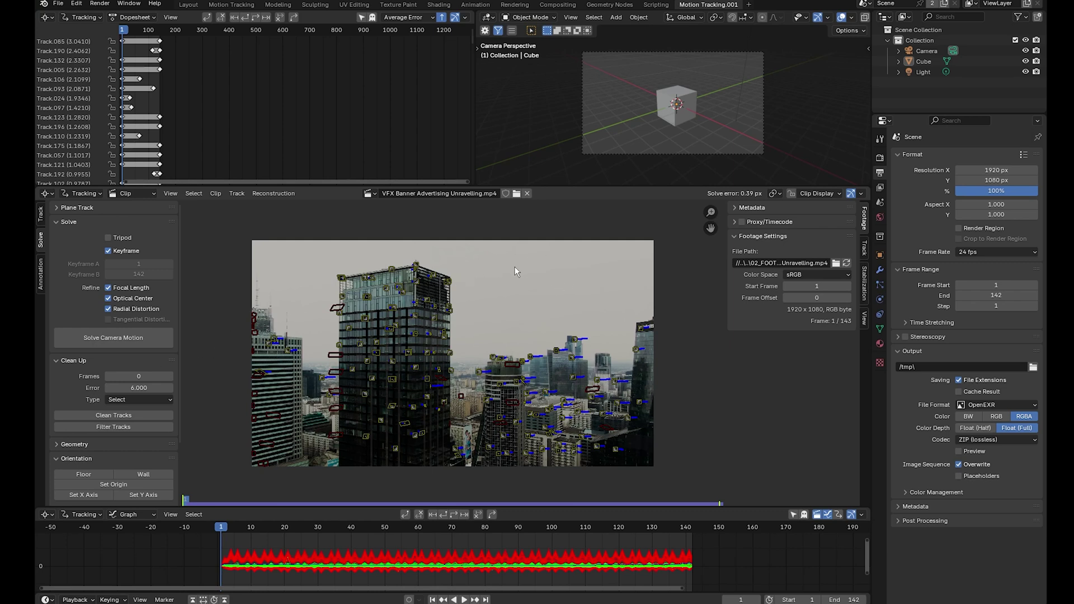
Lock all remaining tracks and set the scene origin at a track marker on the lower facade of the dark tower
key("a")
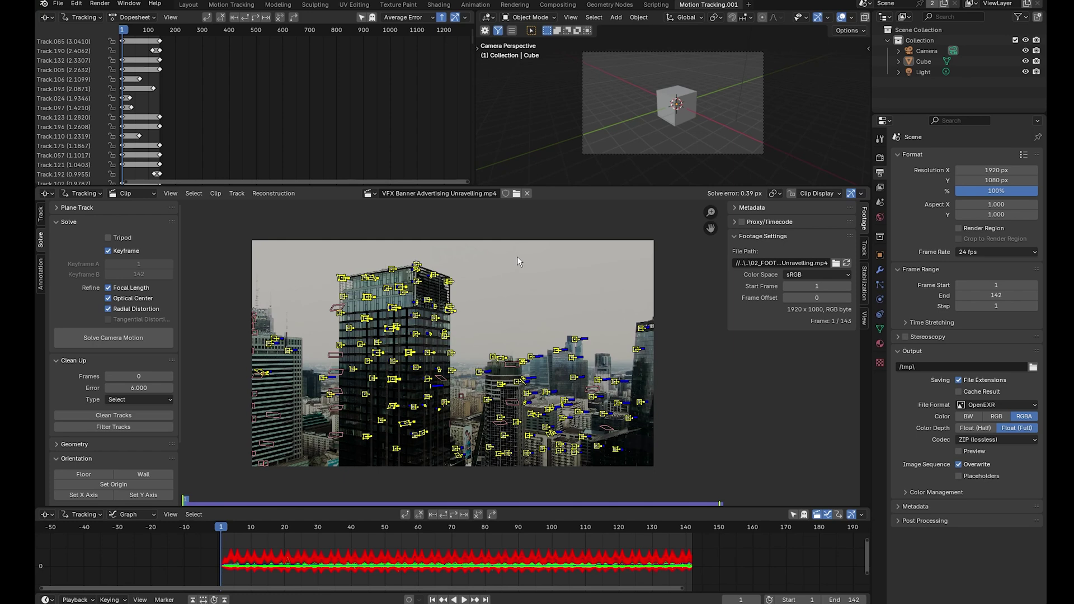
key("ctrl+l")
scroll(82, 385, "down", 3)
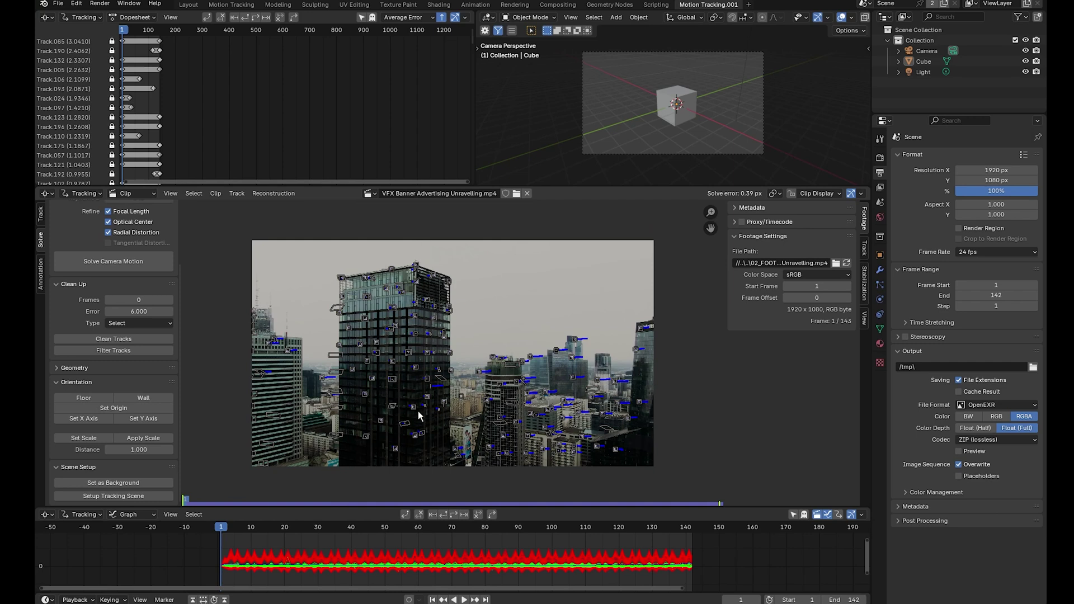
scroll(418, 416, "up", 7)
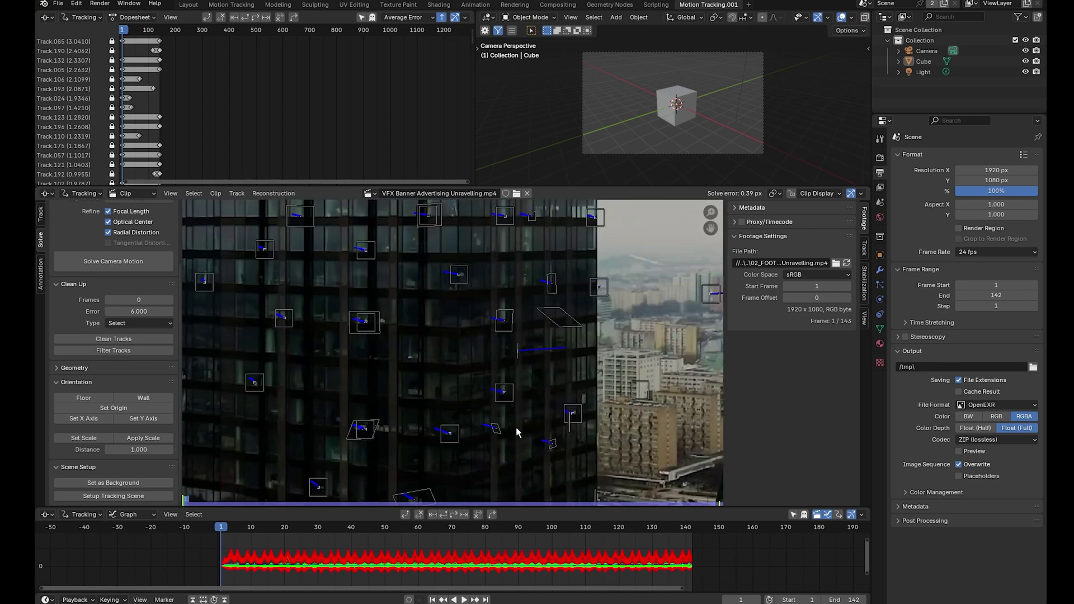
middle_click_drag(516, 426, 480, 386)
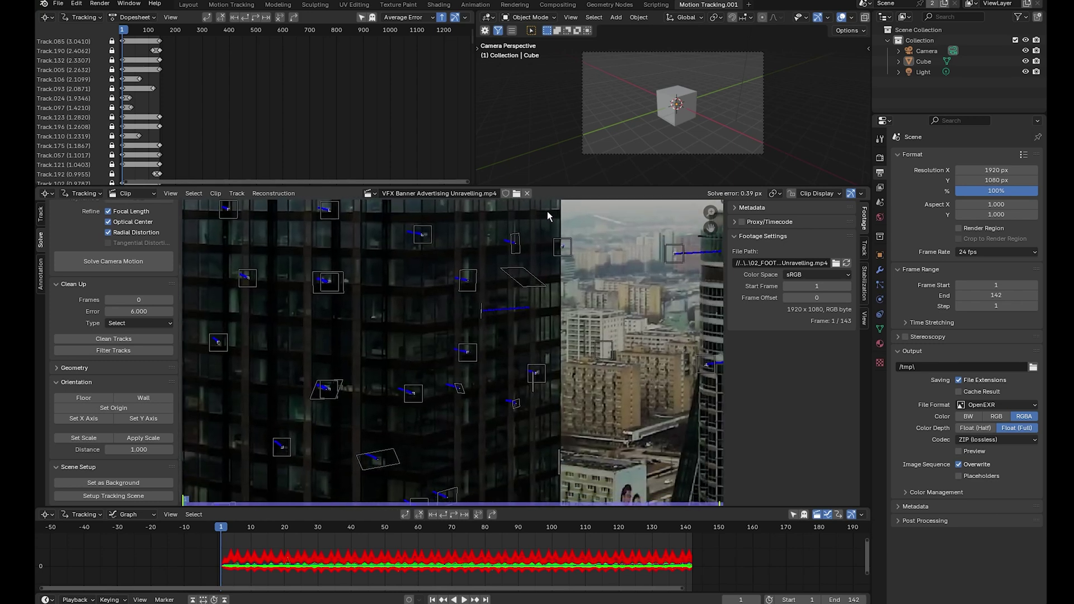
left_click(475, 364)
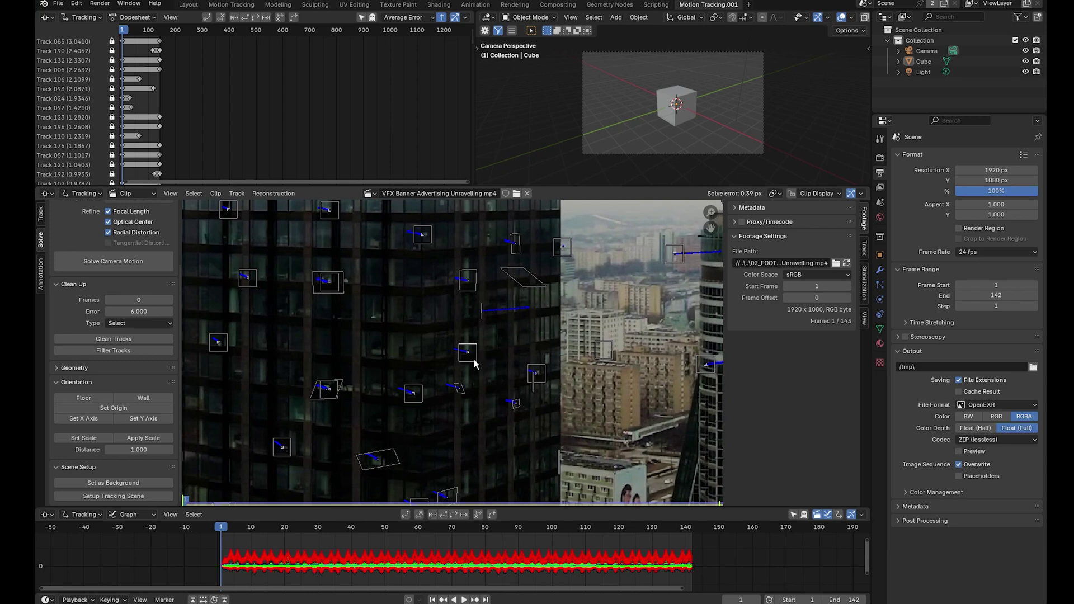
left_click(118, 412)
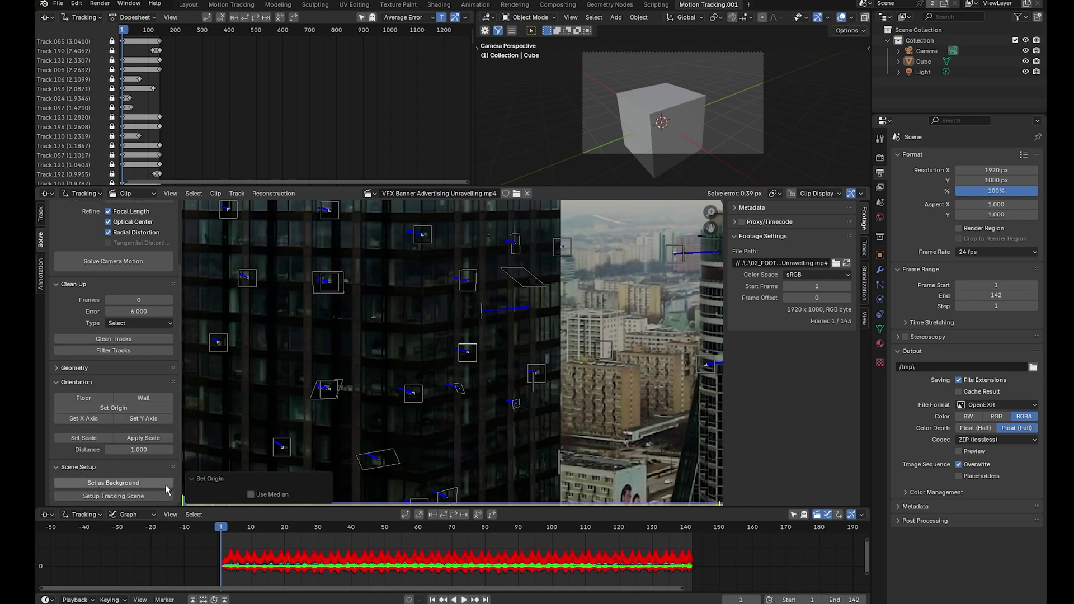
Set up the tracking scene from the solve and delete the Ground plane it adds to the background collection
left_click(136, 497)
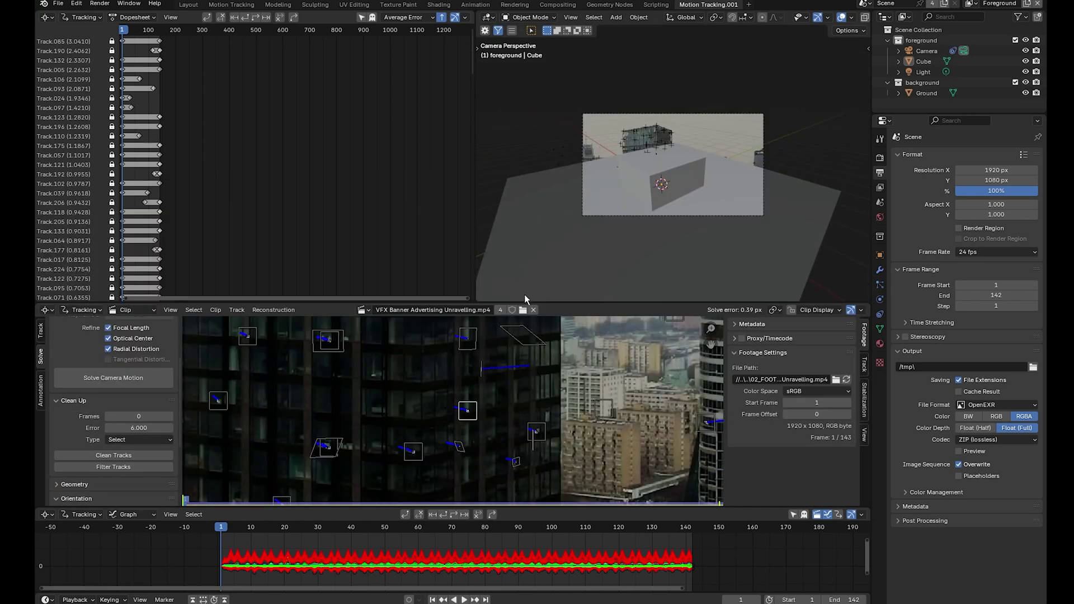
left_click_drag(563, 302, 563, 285)
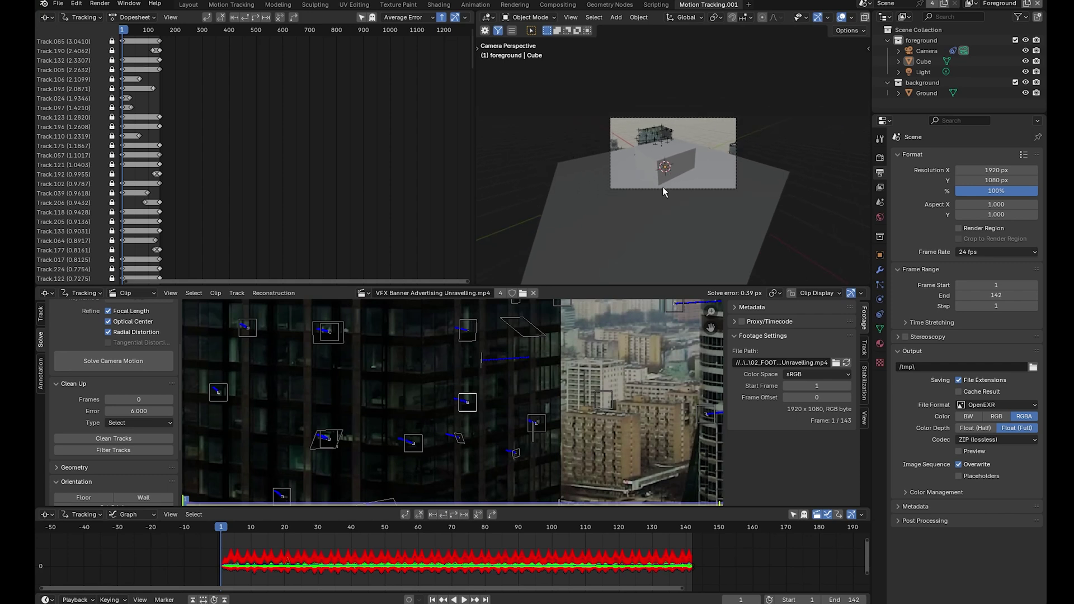
scroll(593, 187, "up", 4)
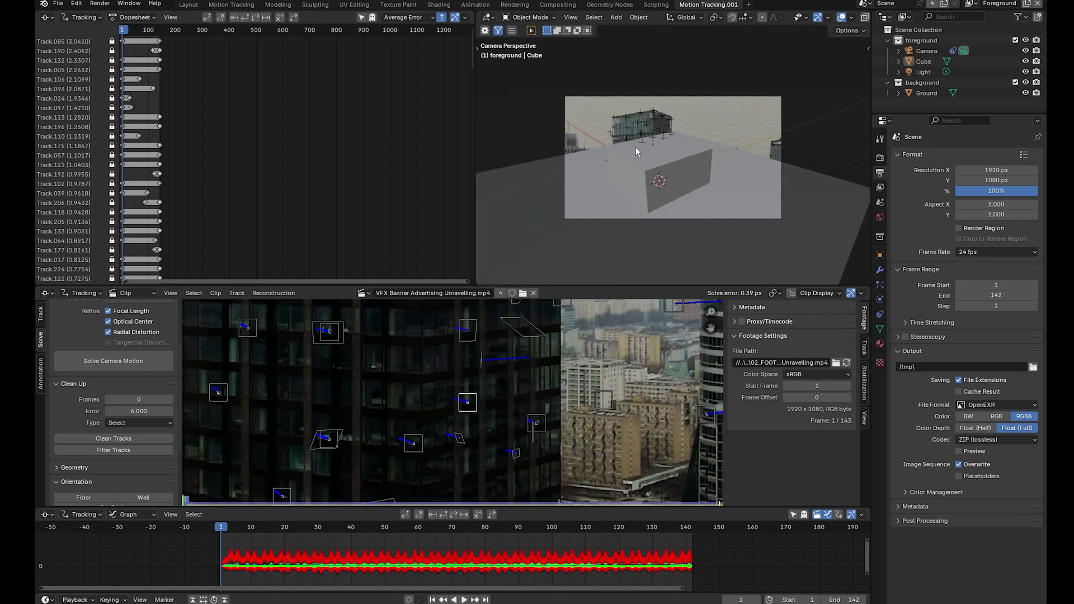
left_click(750, 185)
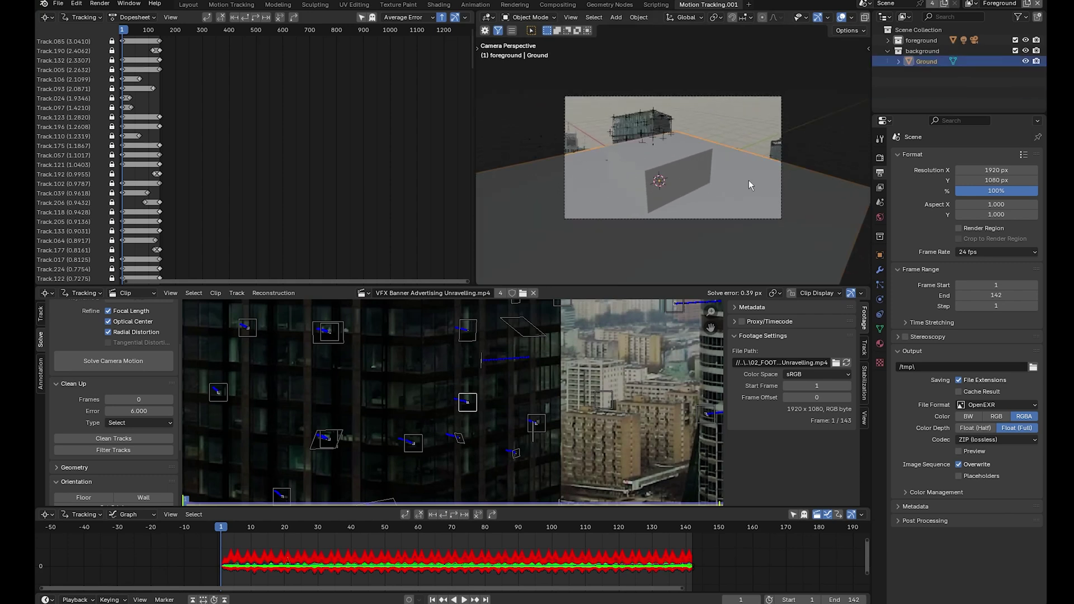
key("x")
left_click(737, 188)
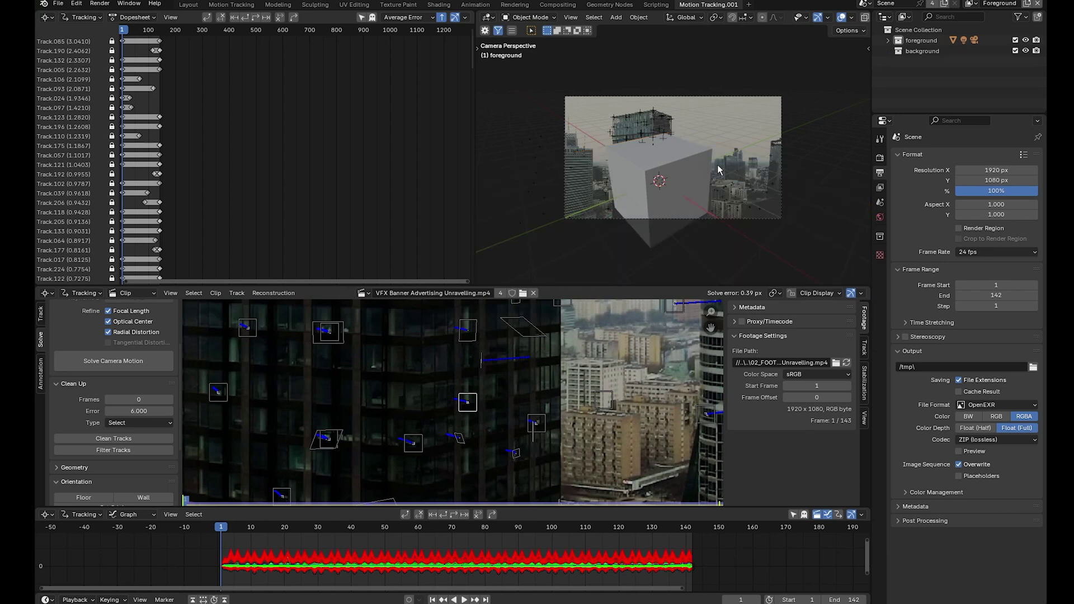
Scale the cube uniformly to about 0.38 so it is smaller than the tower, and deselect it
left_click(694, 167)
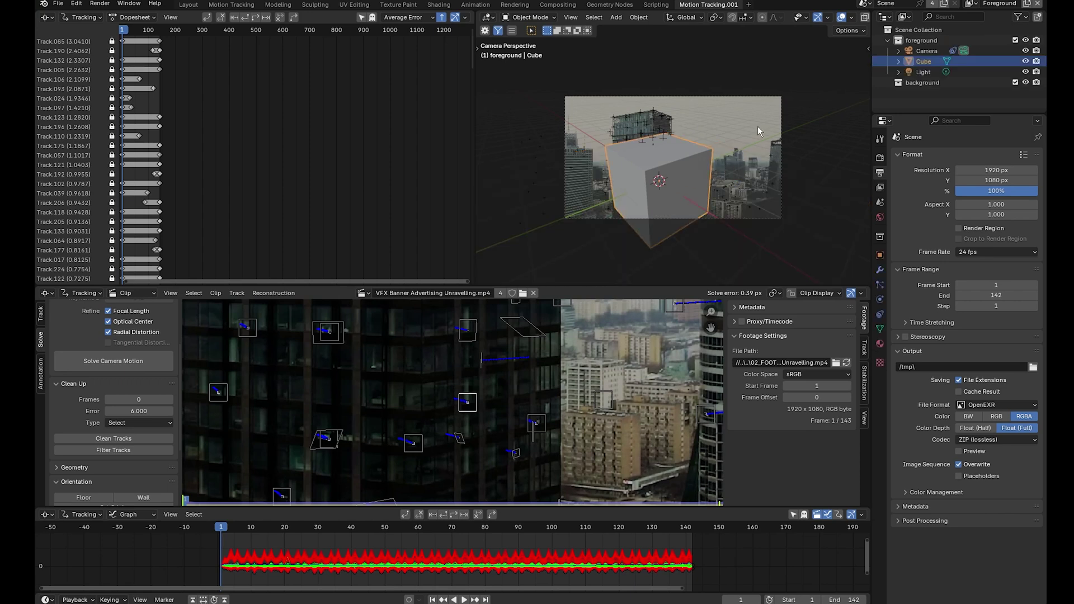
key("s")
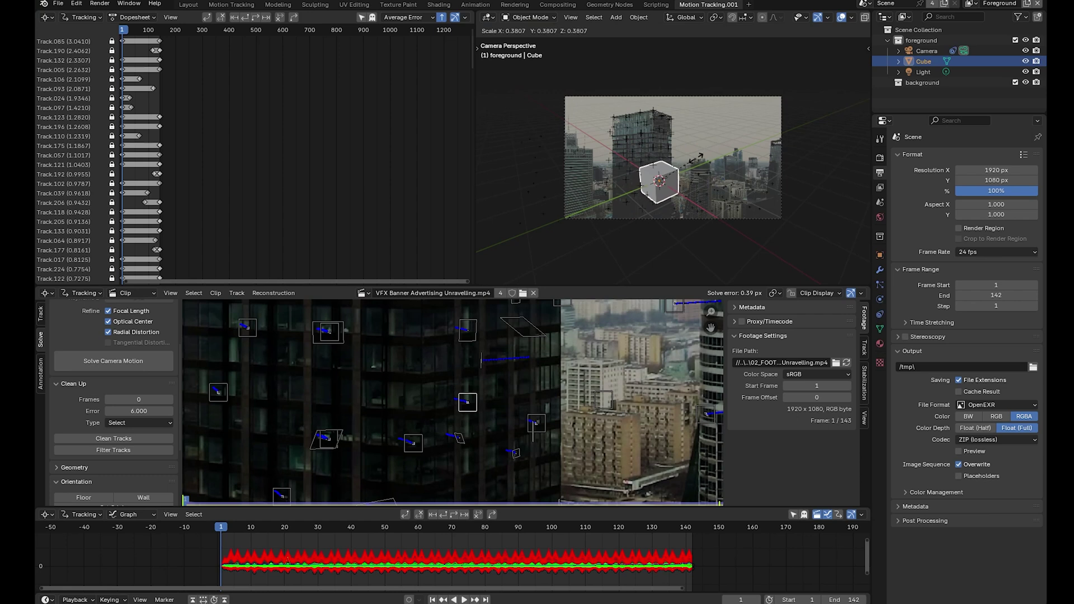
left_click(697, 164)
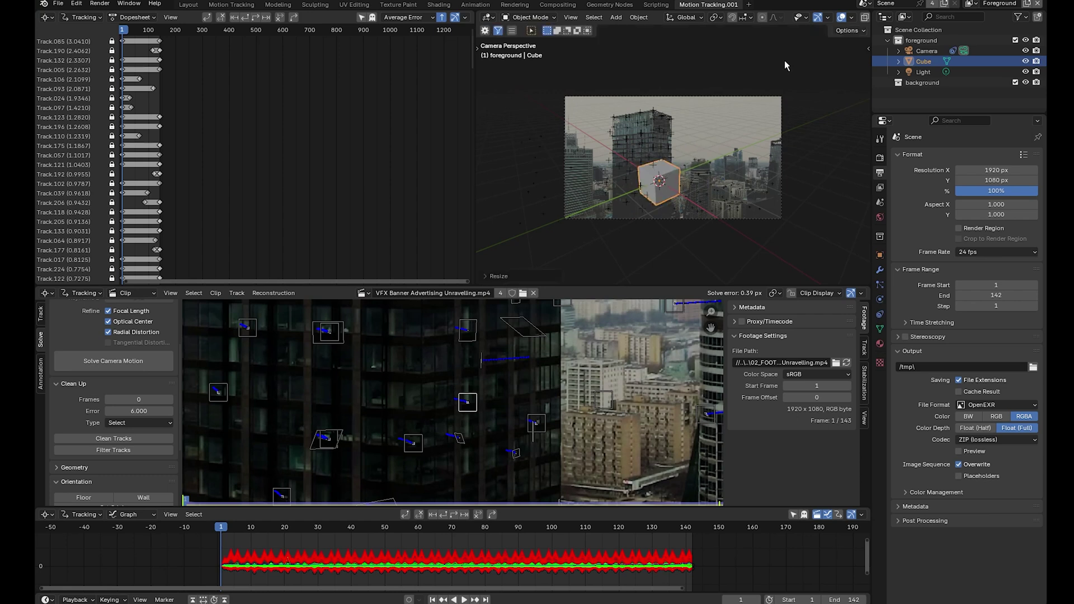
key("alt+a")
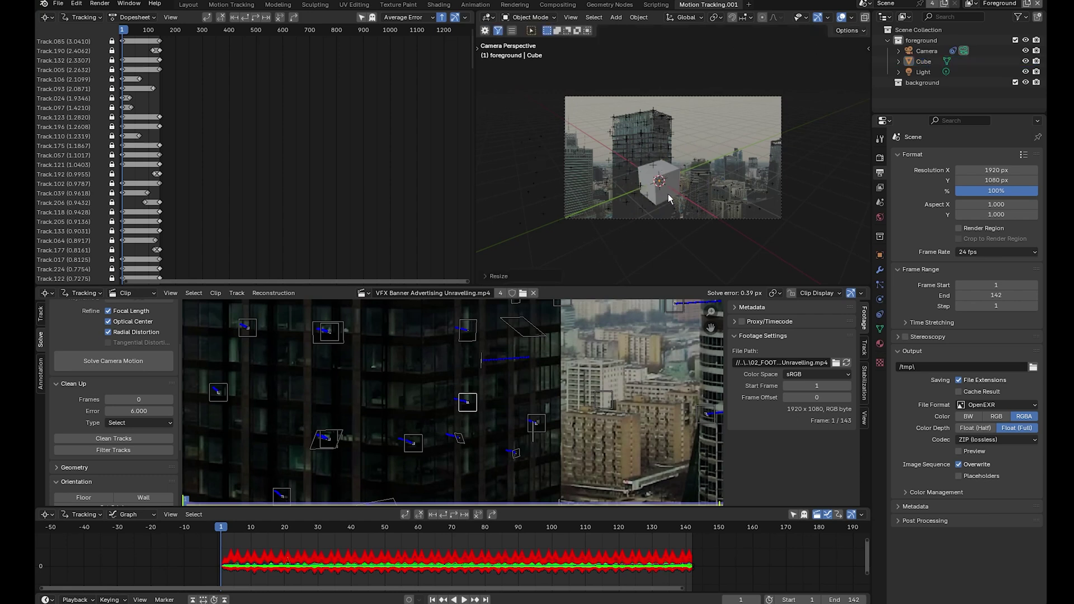
Switch to the Layout workspace and view the scene through the tracked camera in the main viewport
left_click(188, 5)
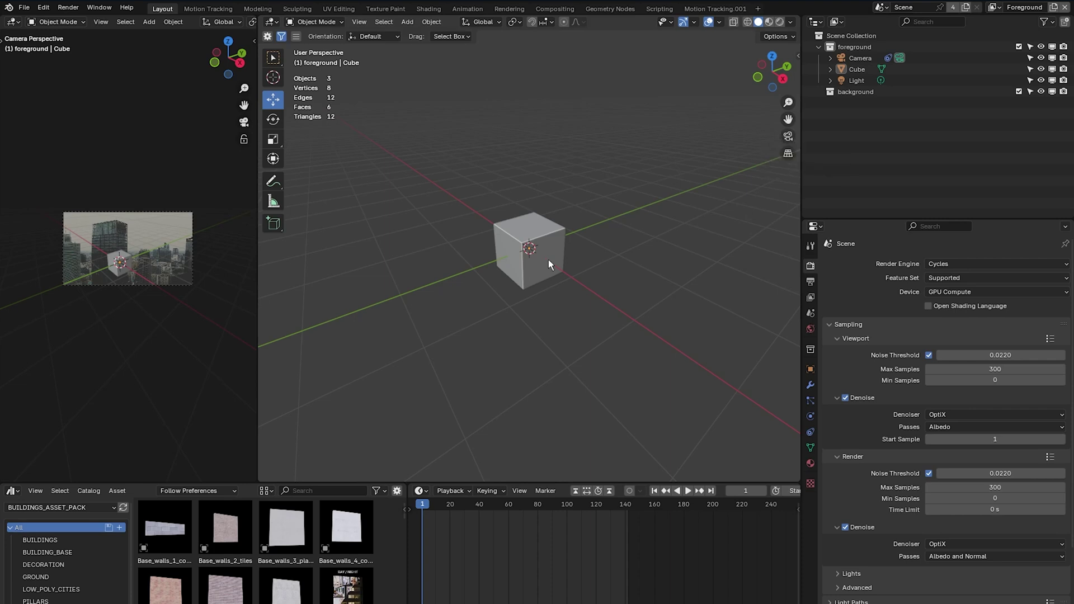
key("KP_0")
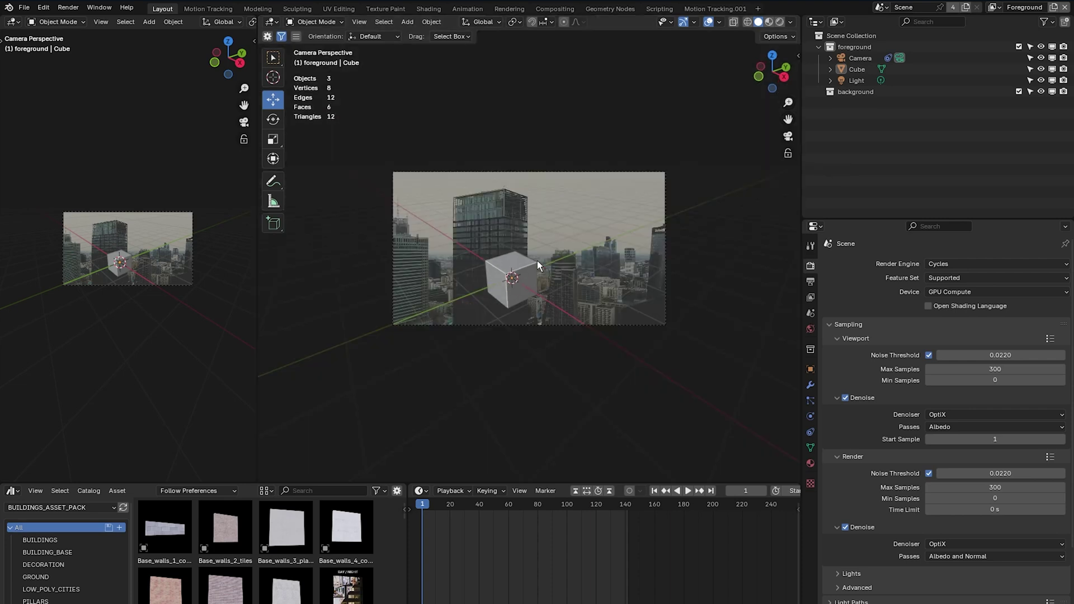
scroll(578, 280, "up", 3)
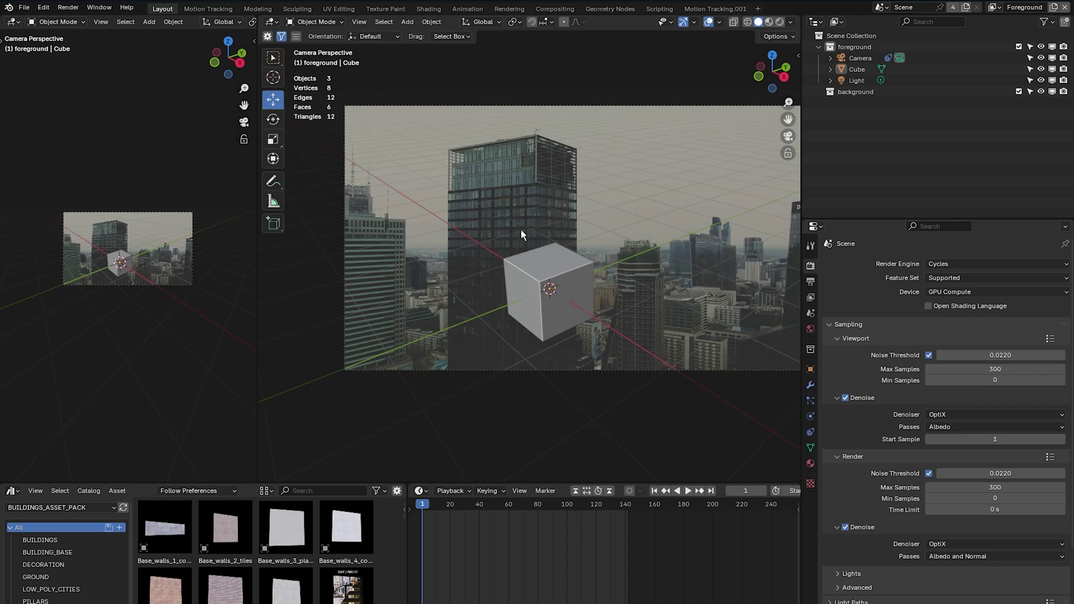
Set the transform pivot to the 3D Cursor and rotate the camera around it to align the cube with the tower's faces
left_click(519, 21)
left_click(548, 61)
left_click(864, 59)
key("r")
left_click(418, 289)
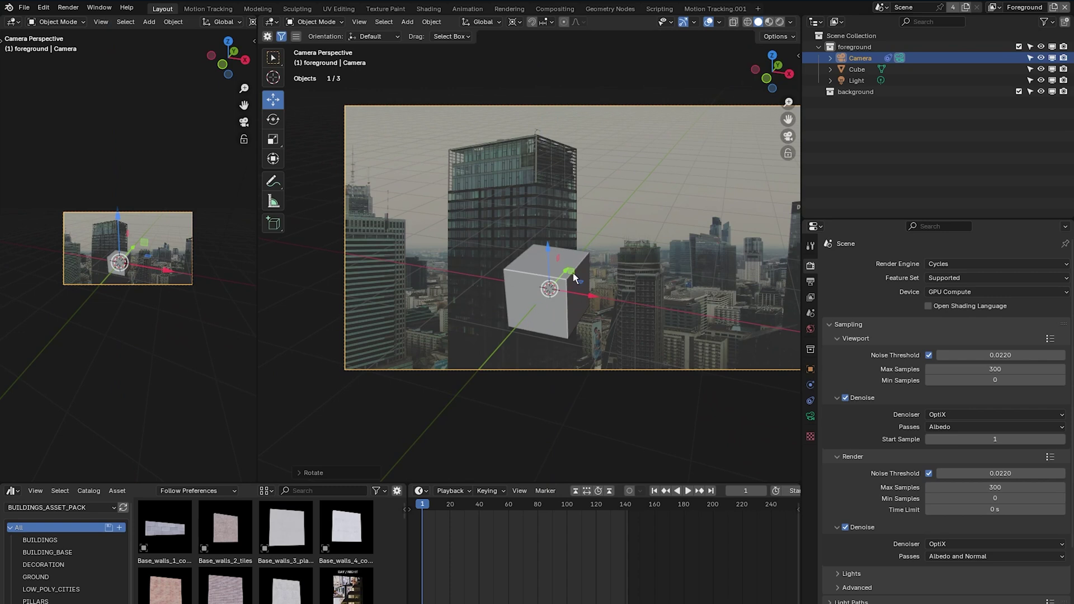
key("r")
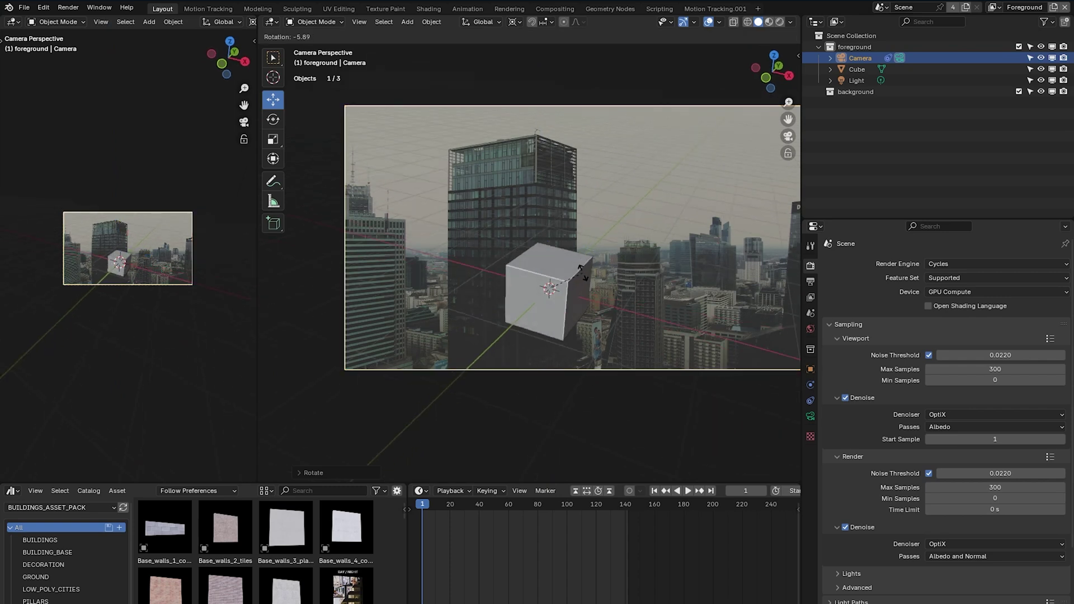
left_click(581, 273)
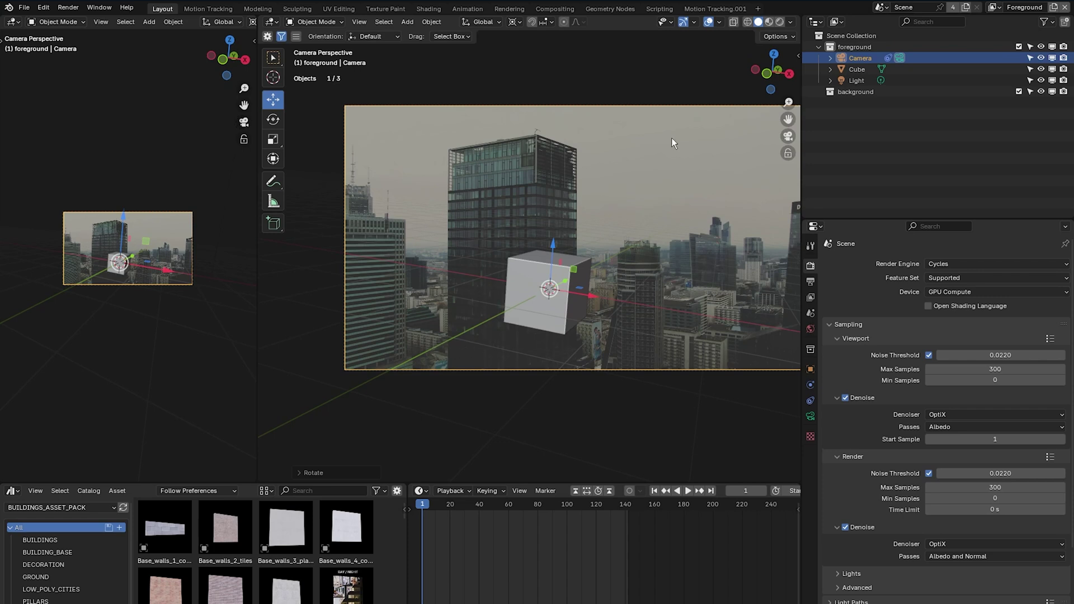
Rotate the camera about 5.5° around the global Y axis to level the cube against the tower
key("r")
key("y")
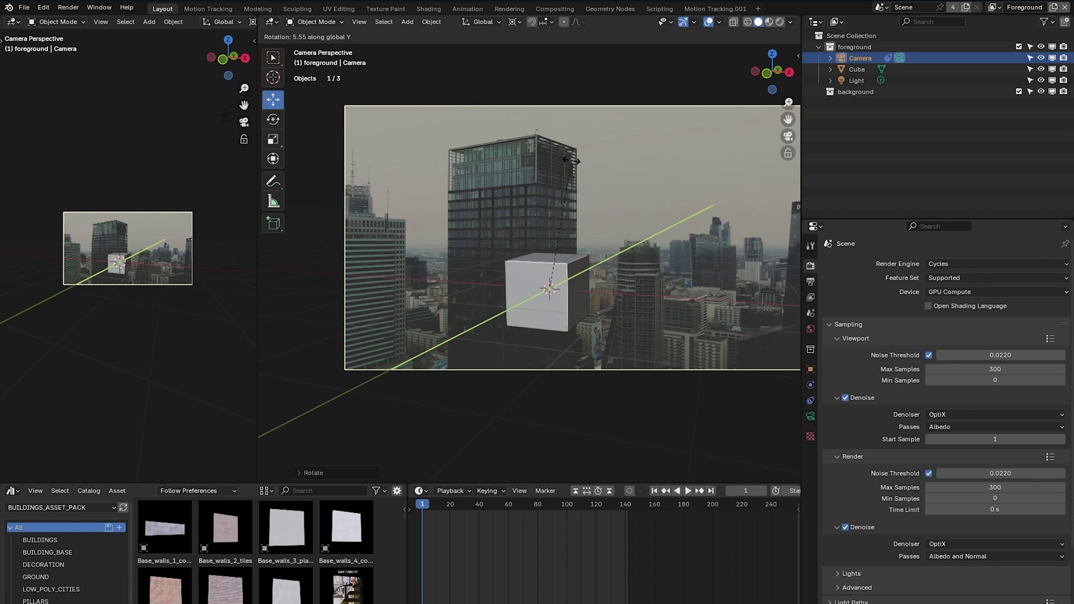
left_click(576, 162)
Scale the cube to about half its size on X and Y only, keeping its height
scroll(525, 256, "up", 3)
middle_click_drag(524, 250, 559, 286, "shift")
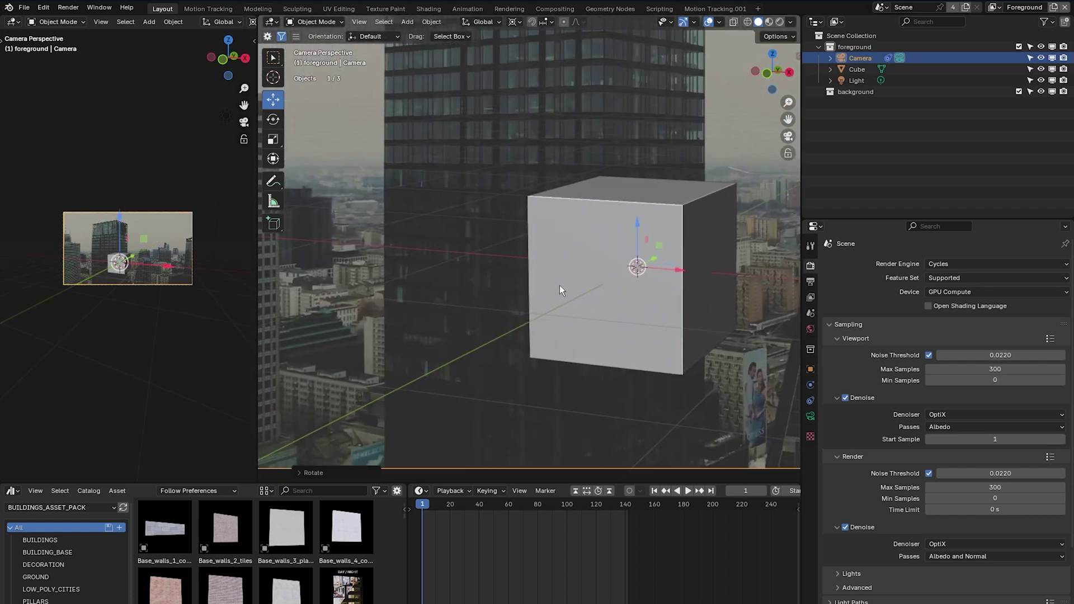
left_click(556, 287)
key("s")
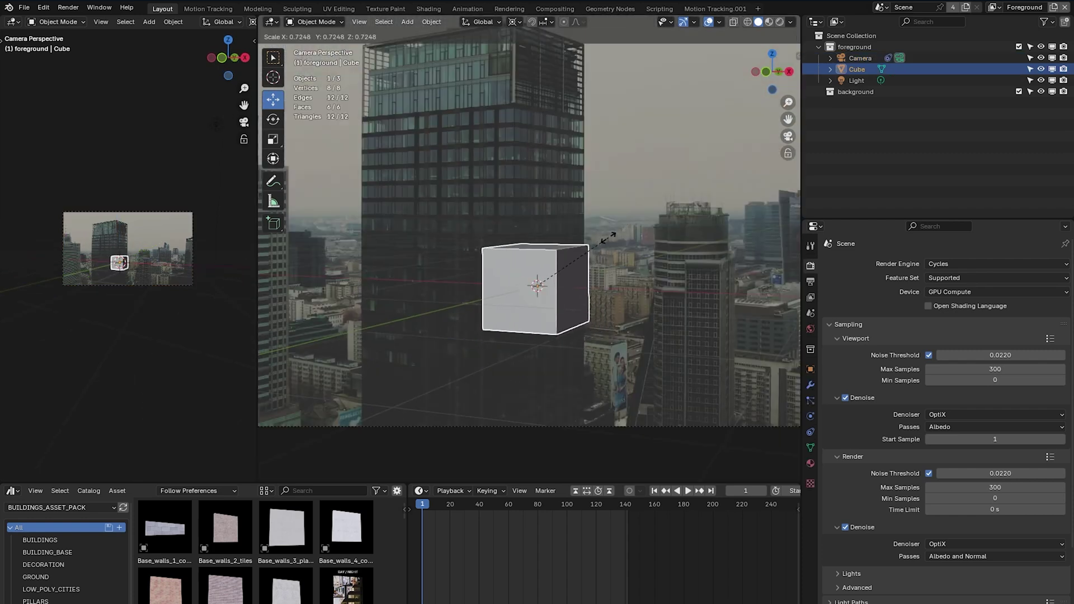
key("shift+z")
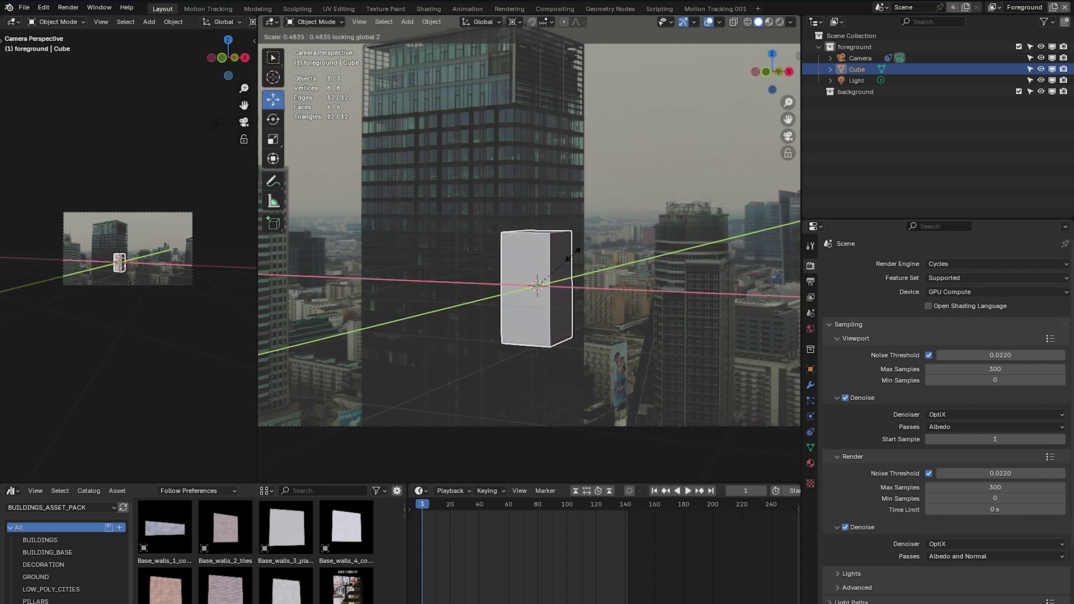
left_click(575, 253)
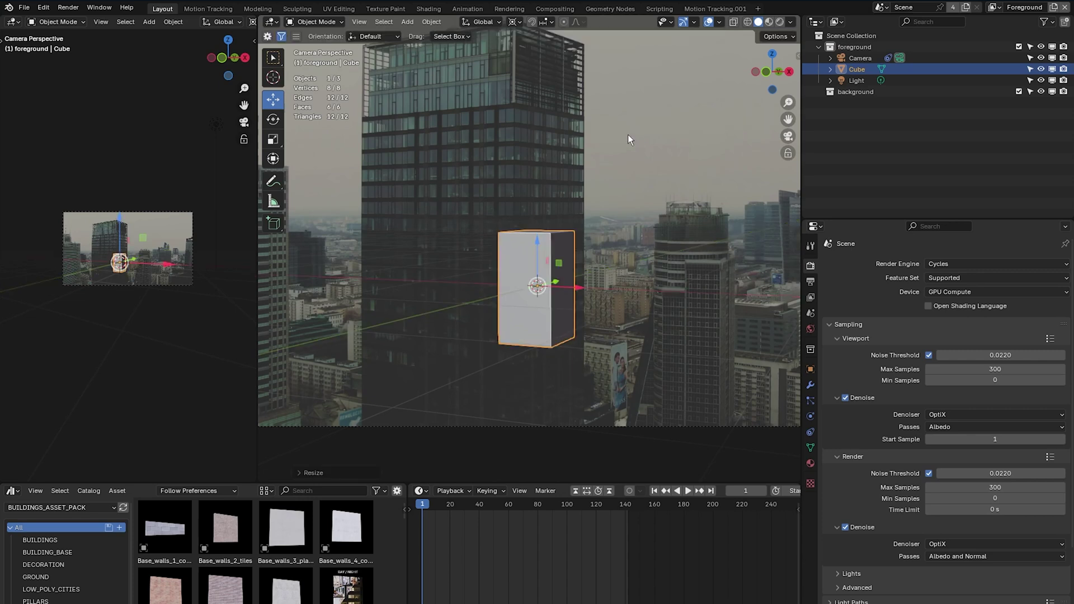
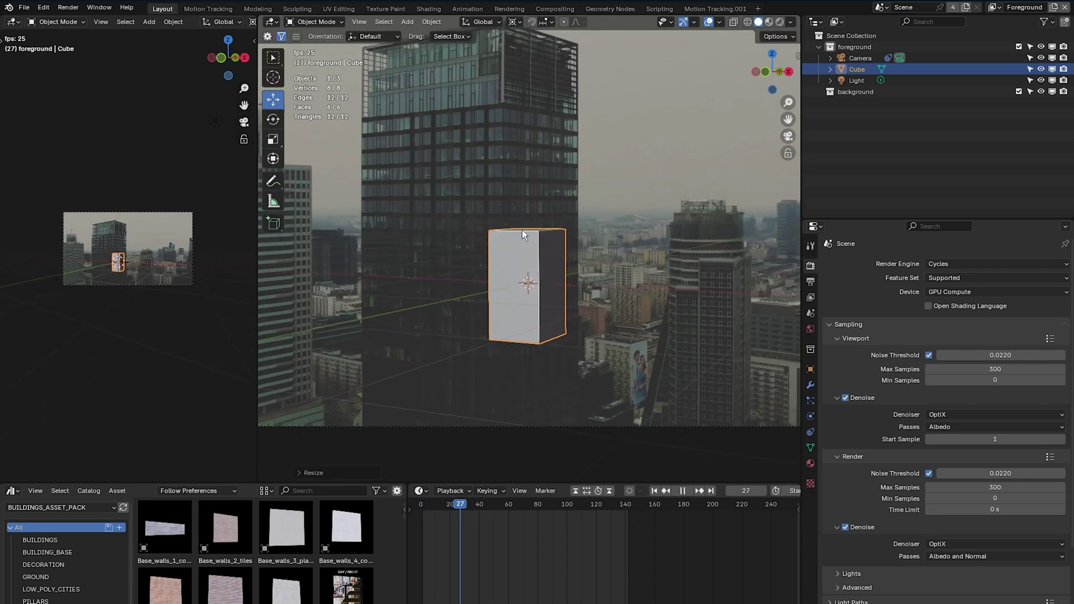
Stop the playback of the tracked shot and fine-tune the camera's rotation around the 3D cursor
key("Escape")
key("KP_0")
scroll(573, 243, "up", 1)
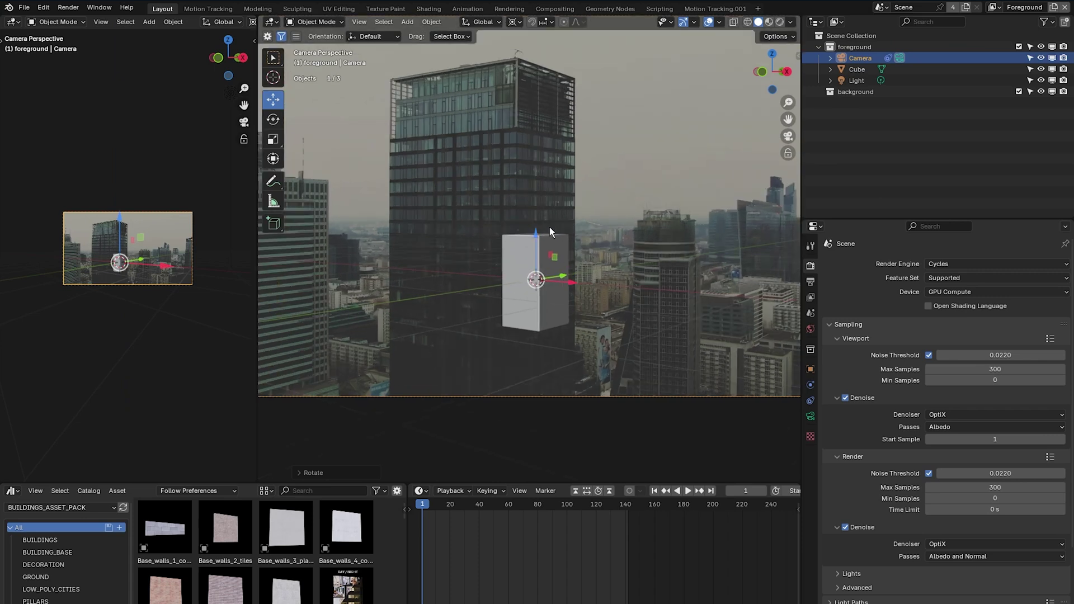
Select the cube and turn on the motion tracking overlay so the track markers show in the viewport
left_click(558, 279)
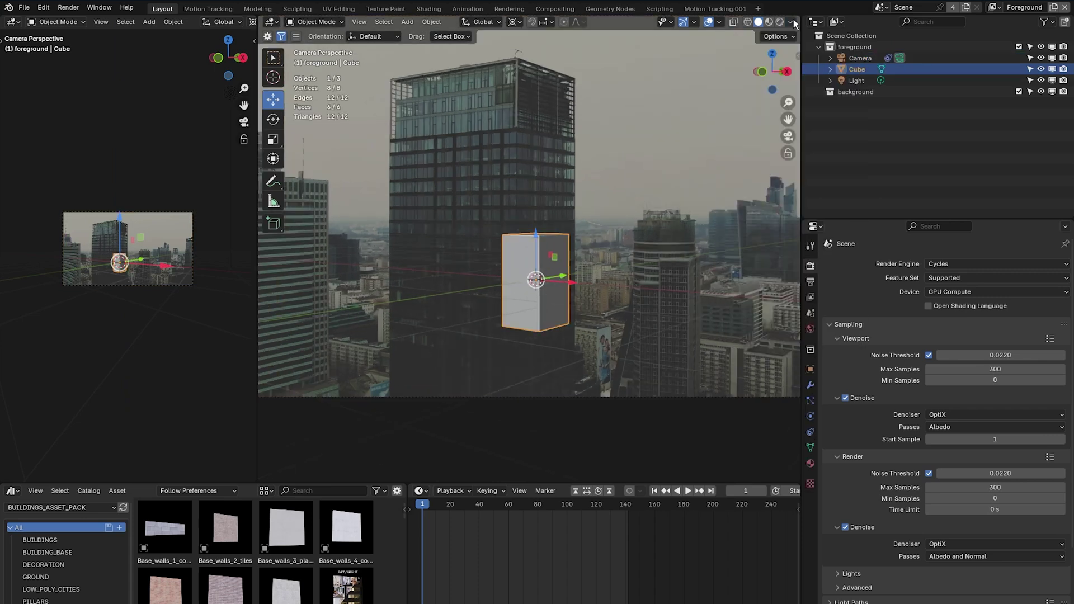
left_click(719, 22)
left_click(719, 23)
left_click(719, 22)
left_click(650, 302)
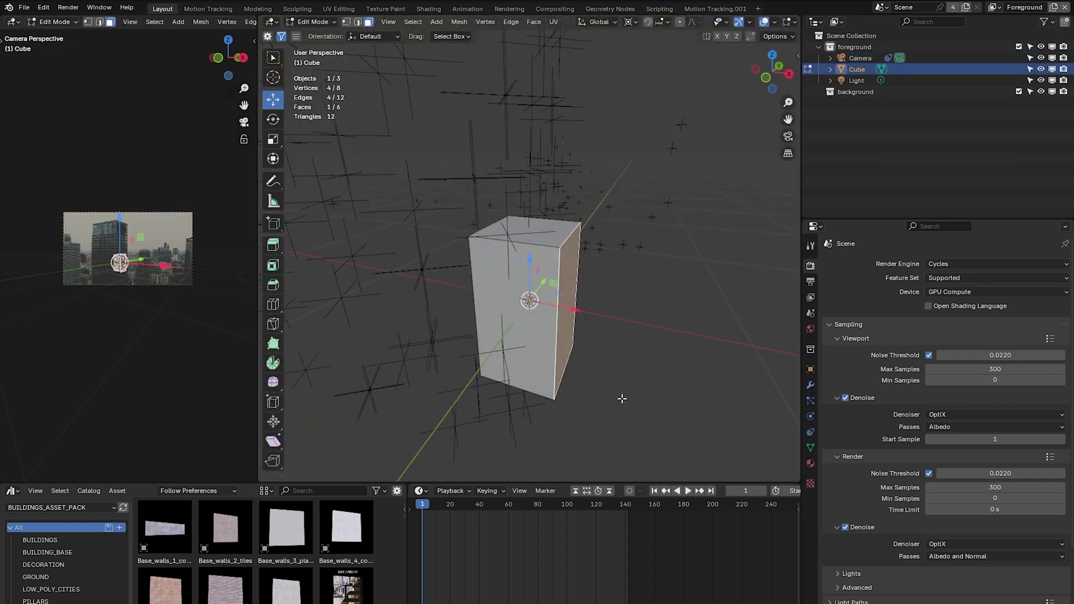
Set the cube's origin to its selected side face
middle_click_drag(611, 388, 546, 322)
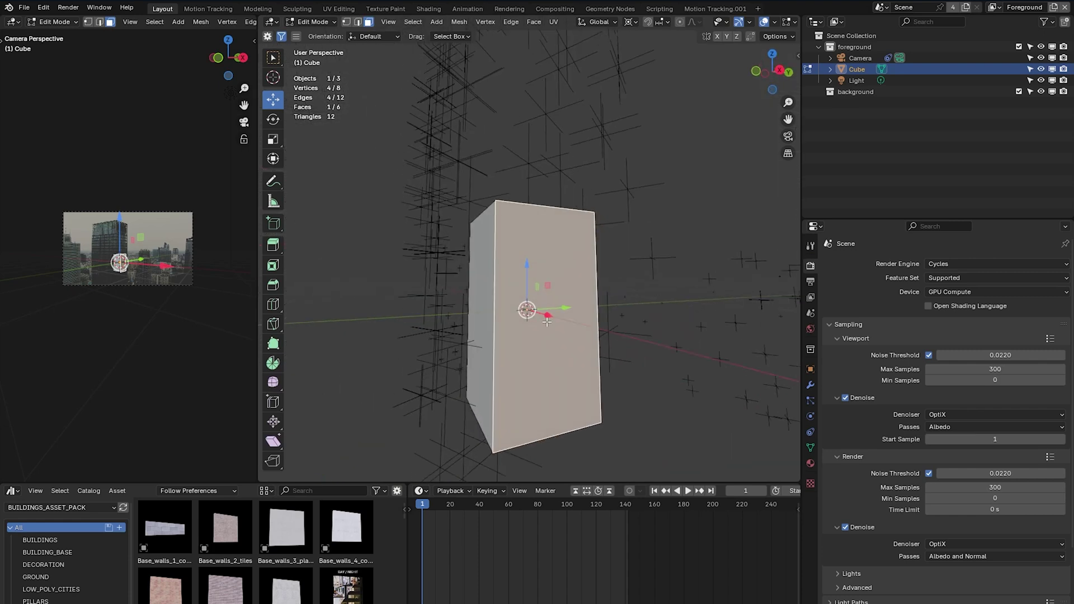
key("shift+s")
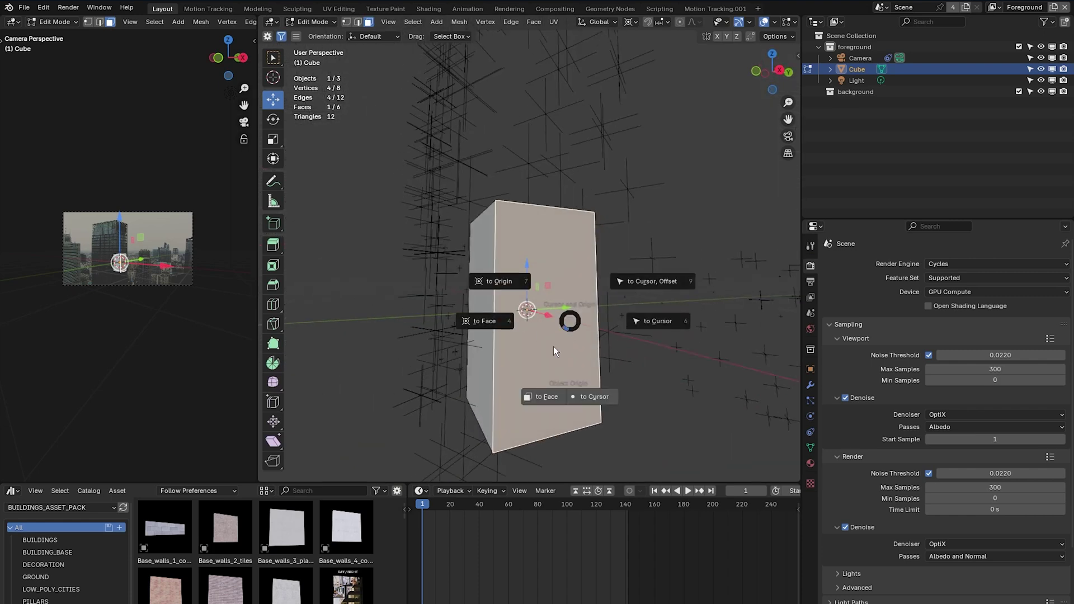
left_click(542, 396)
middle_click_drag(546, 400, 533, 366)
Return the cube to Object Mode and clear its location so its new origin sits at the world centre
key("Tab")
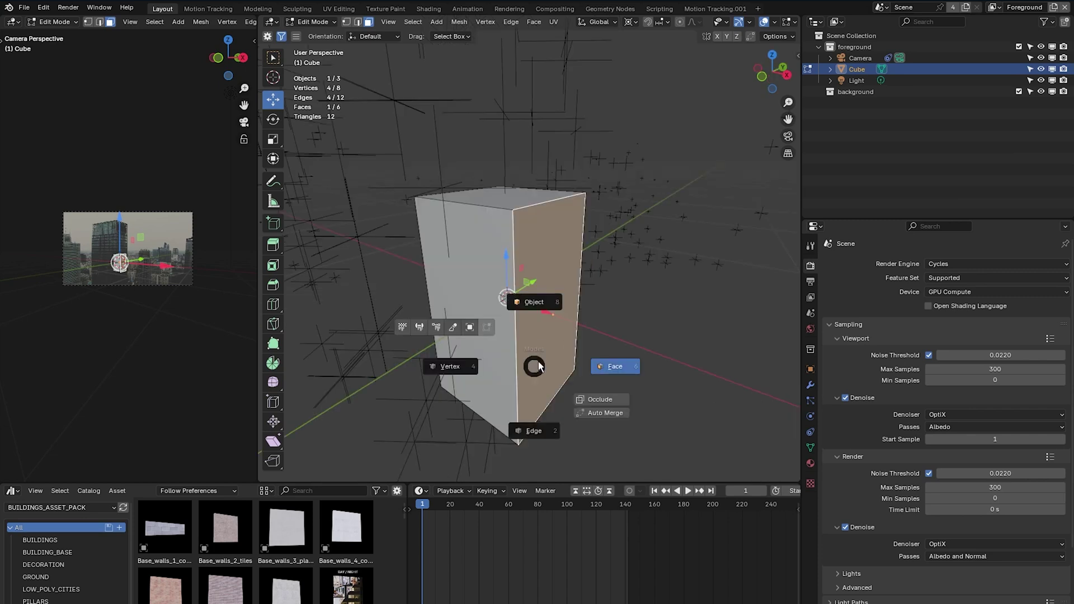
left_click(548, 292)
key("alt+g")
middle_click_drag(552, 325, 458, 310)
scroll(498, 322, "up", 2)
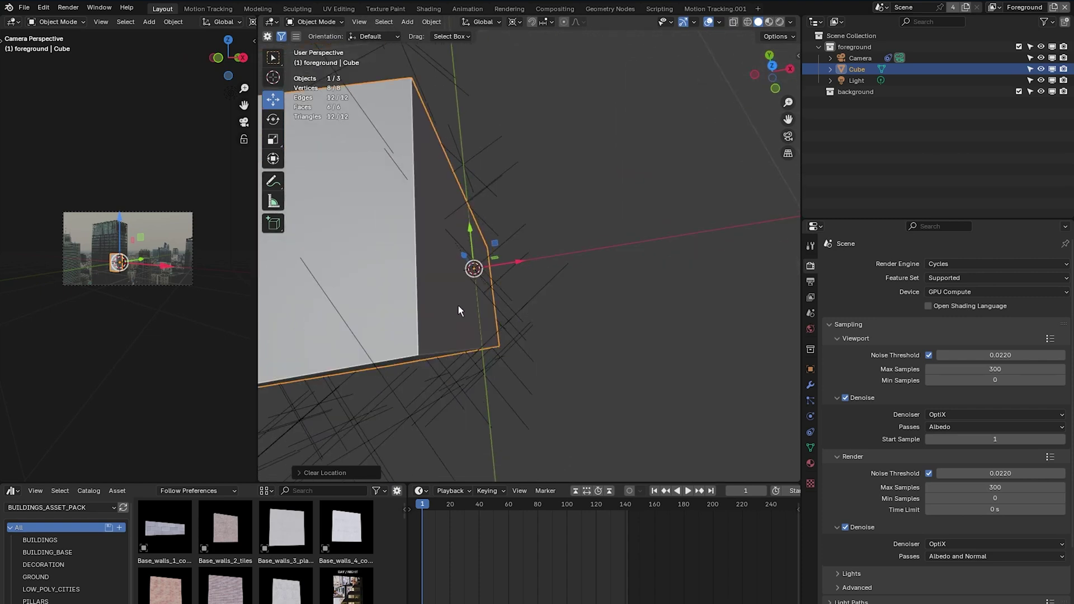
middle_click_drag(463, 250, 429, 249)
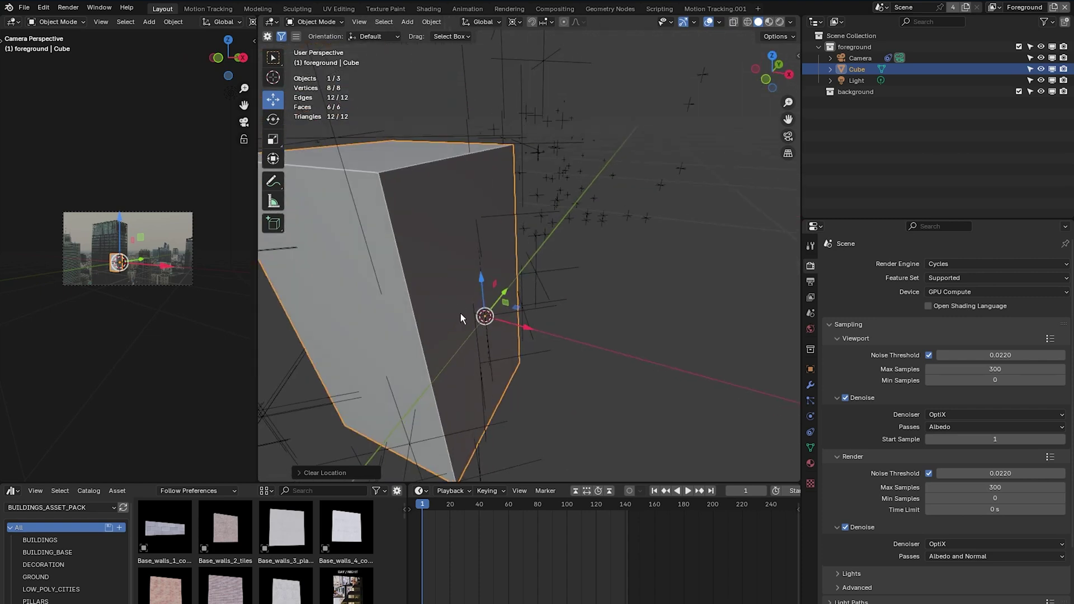
middle_click_drag(461, 318, 509, 271)
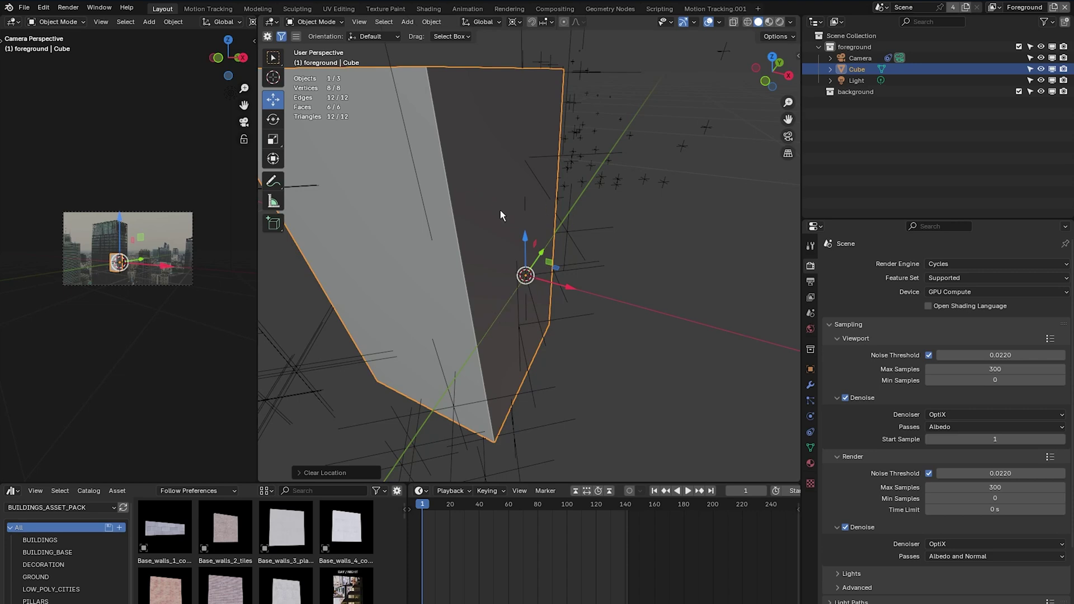
scroll(632, 137, "down", 6)
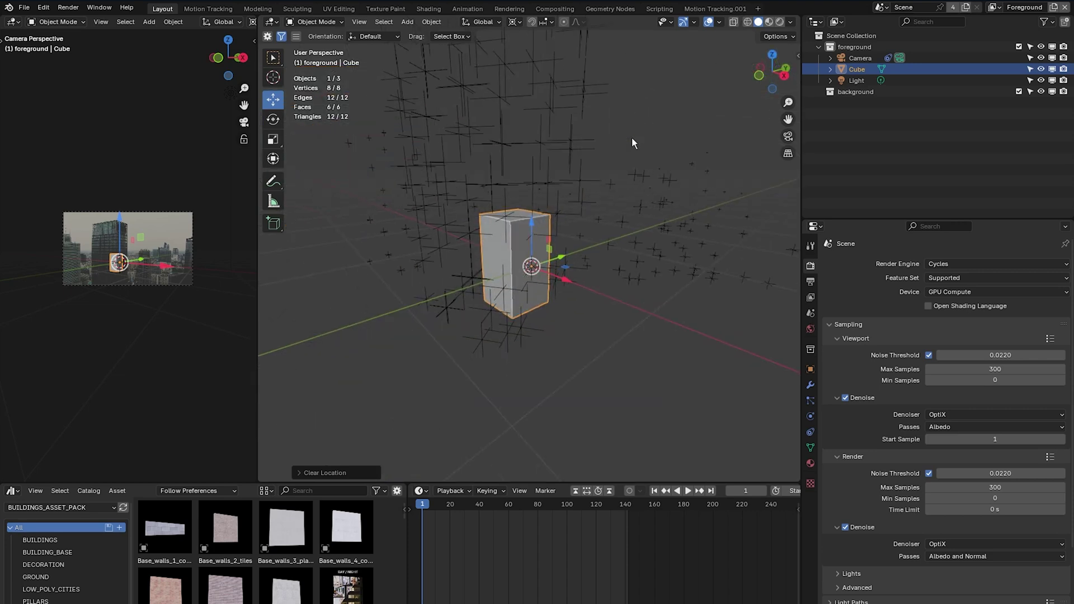
Play the tracked shot through the camera to check the cube, then return to frame 3
key("KP_0")
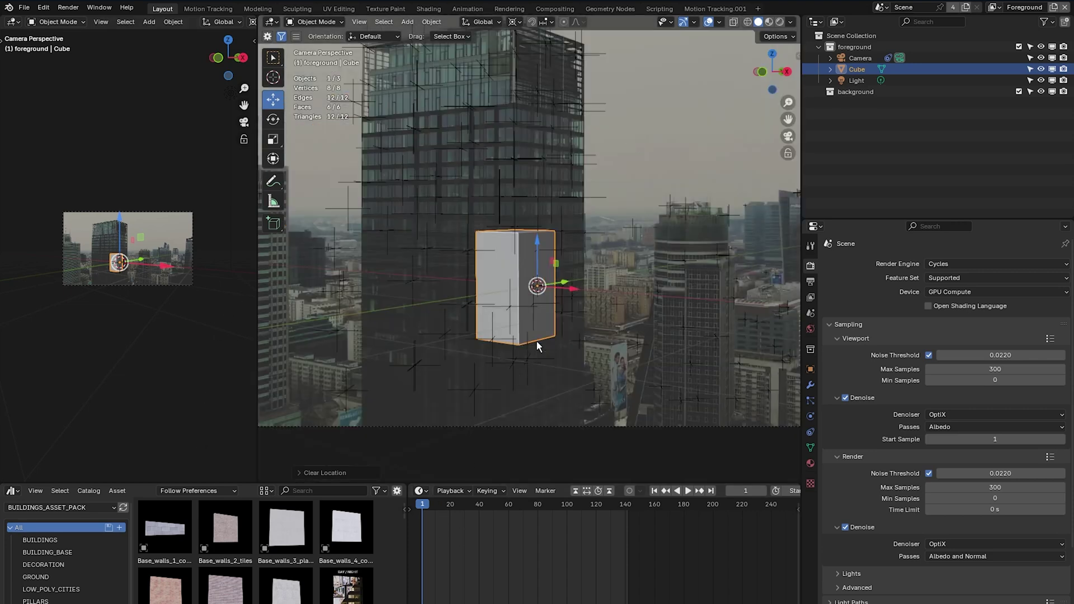
key("space")
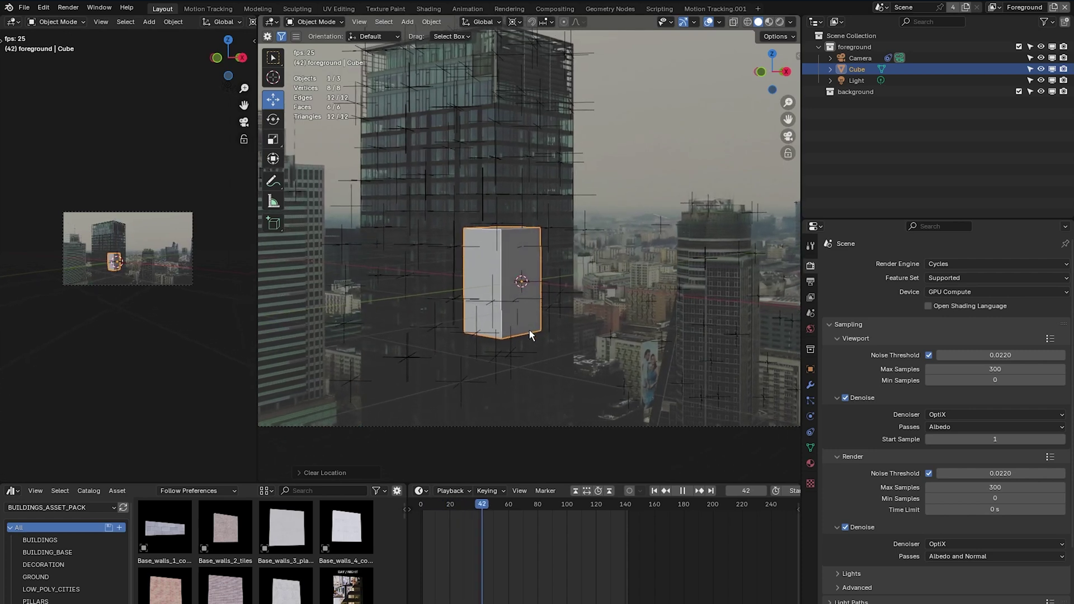
key("space")
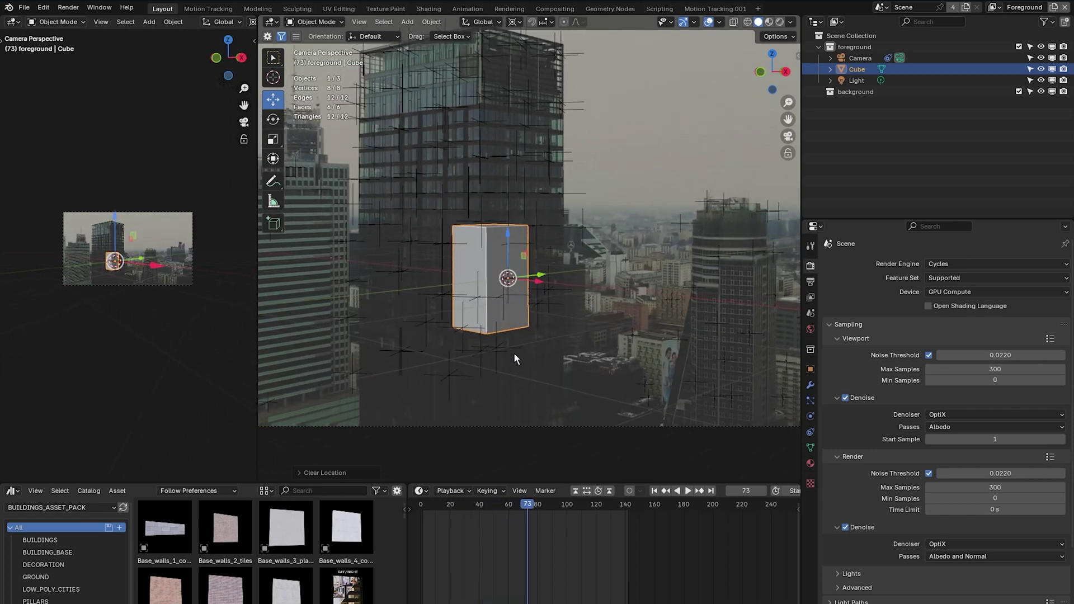
left_click(429, 503)
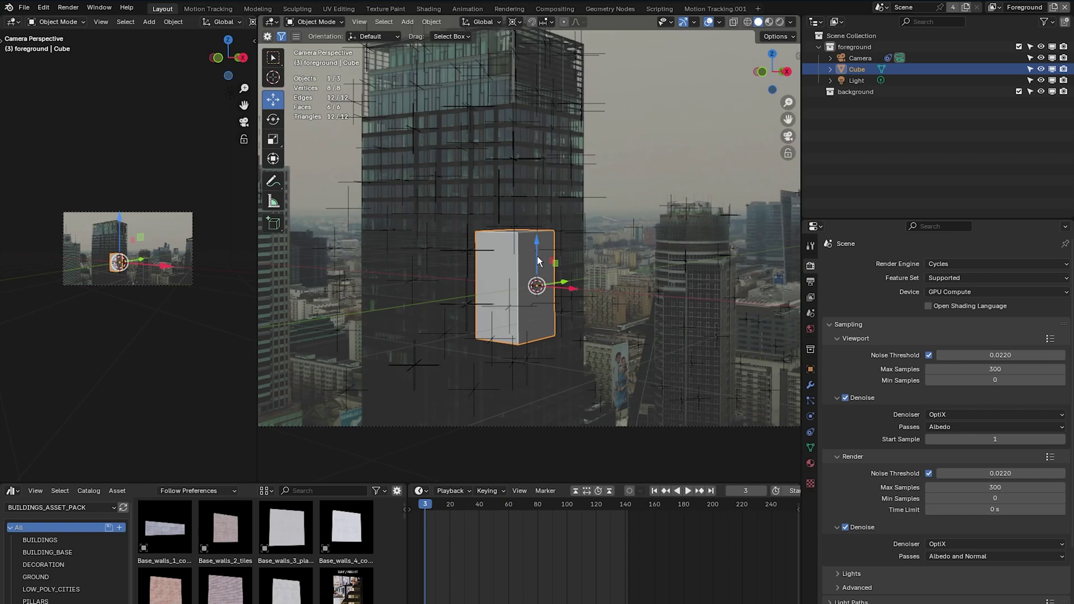
Put the cube in Edit Mode and make the viewport shading see-through so its hidden geometry can be reached
key("ctrl+Tab")
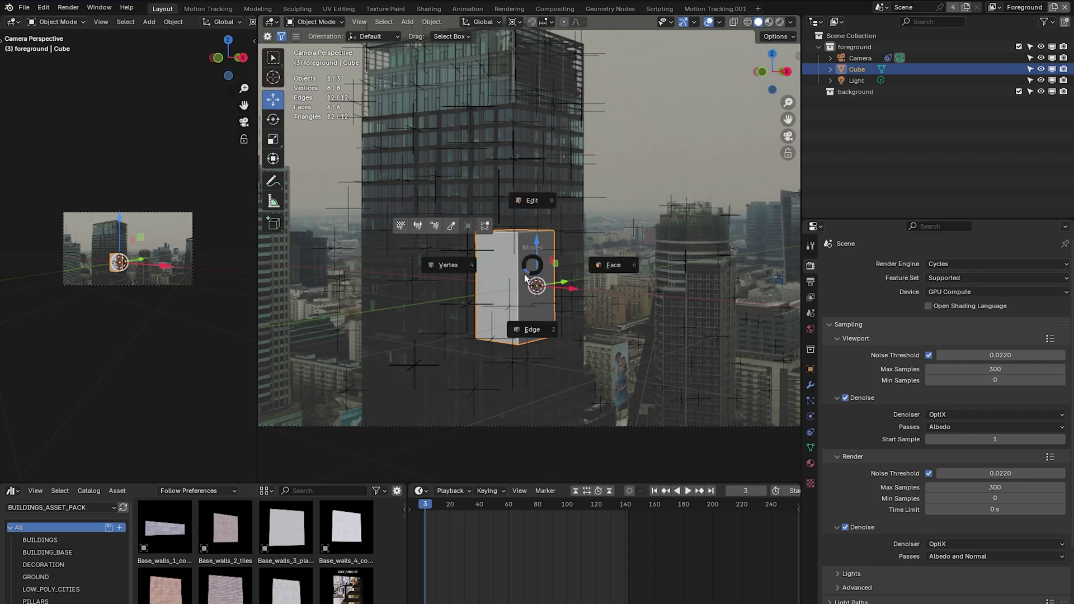
left_click(626, 264)
key("ctrl+Tab")
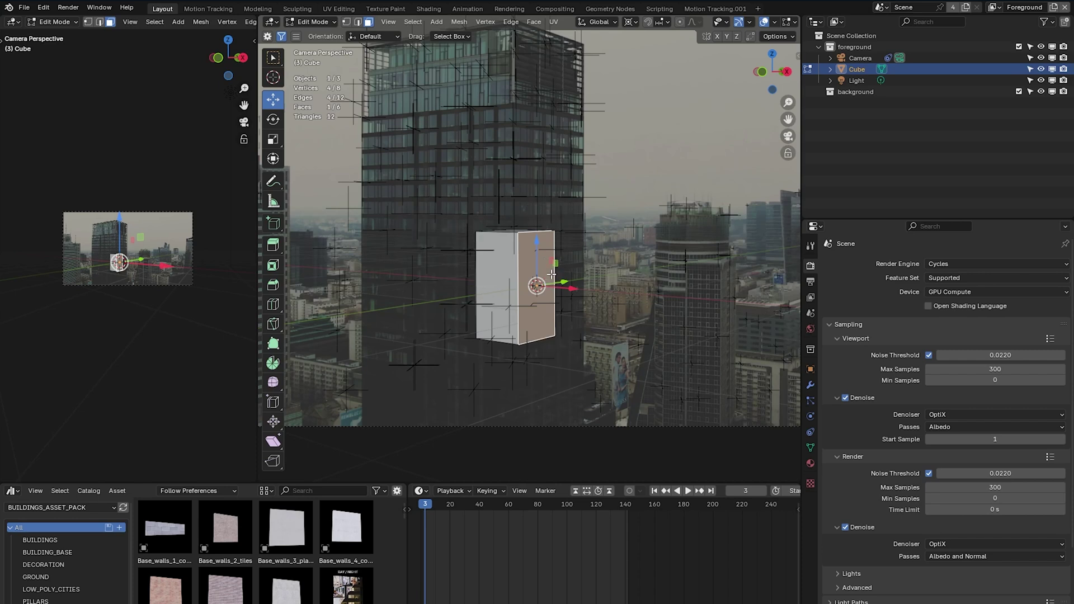
key("ctrl+Tab")
key("ctrl+Tab")
key("2")
left_click(539, 263)
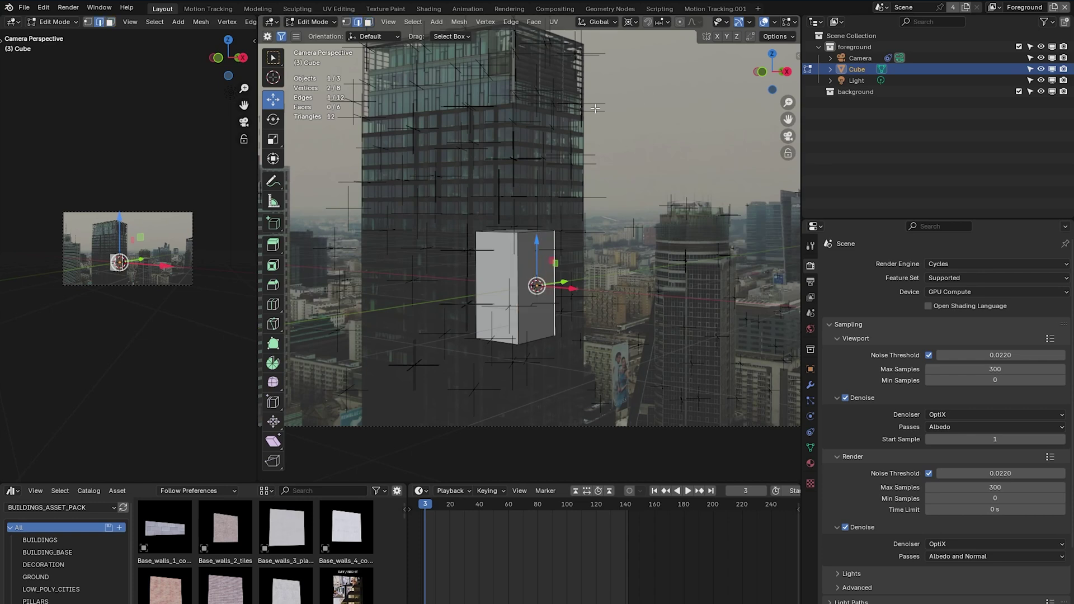
scroll(772, 22, "right", 3)
left_click(733, 21)
Select the cube's rear side face and move it along Y to the tower's outer vertical edge
scroll(507, 304, "up", 10)
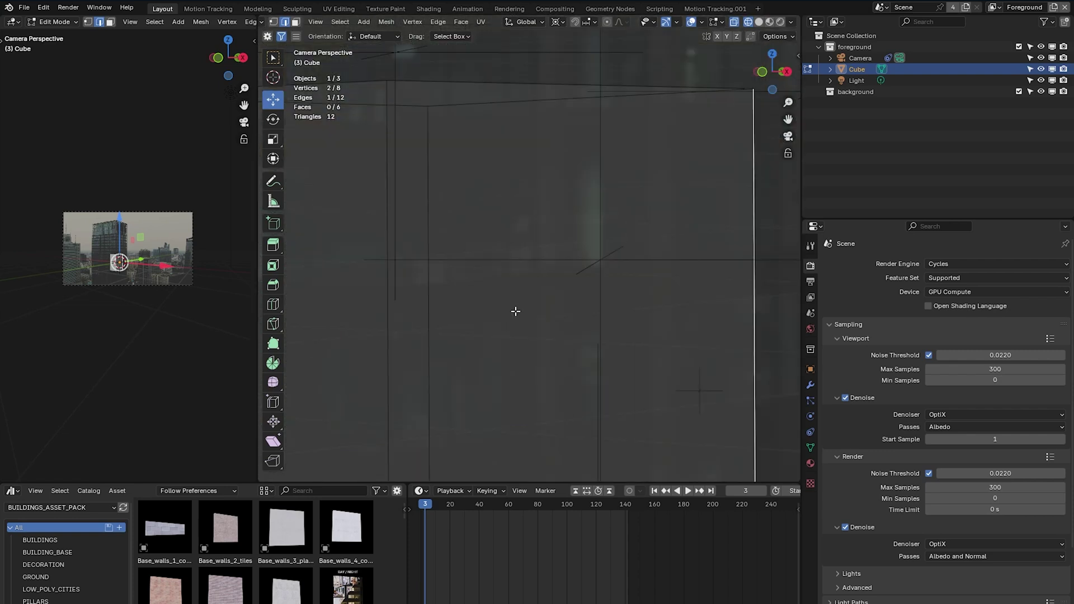
scroll(516, 311, "down", 6)
key("3")
left_click(545, 330)
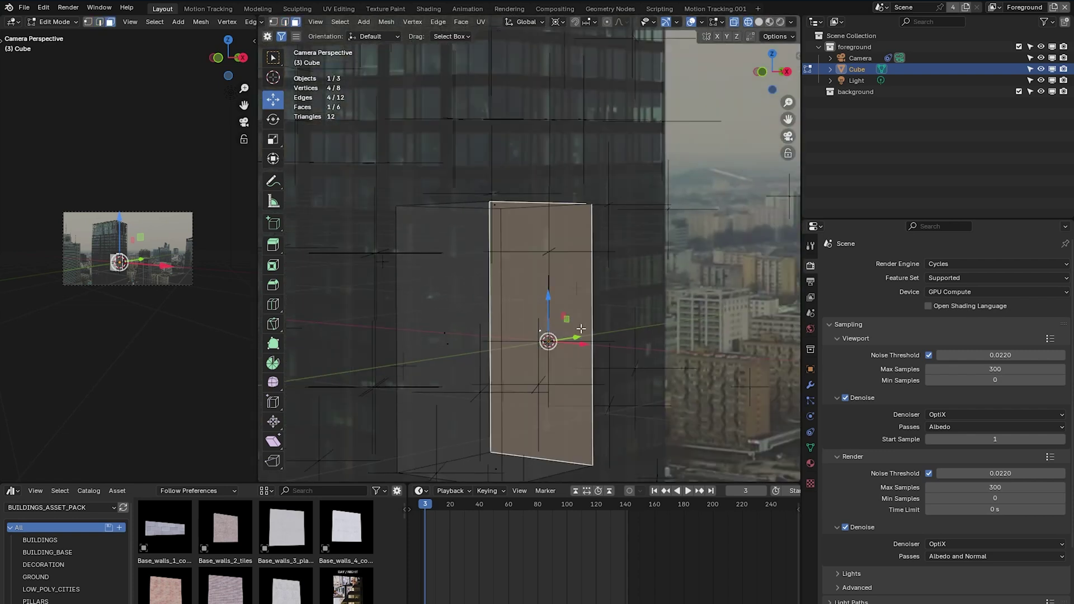
left_click_drag(577, 337, 647, 328)
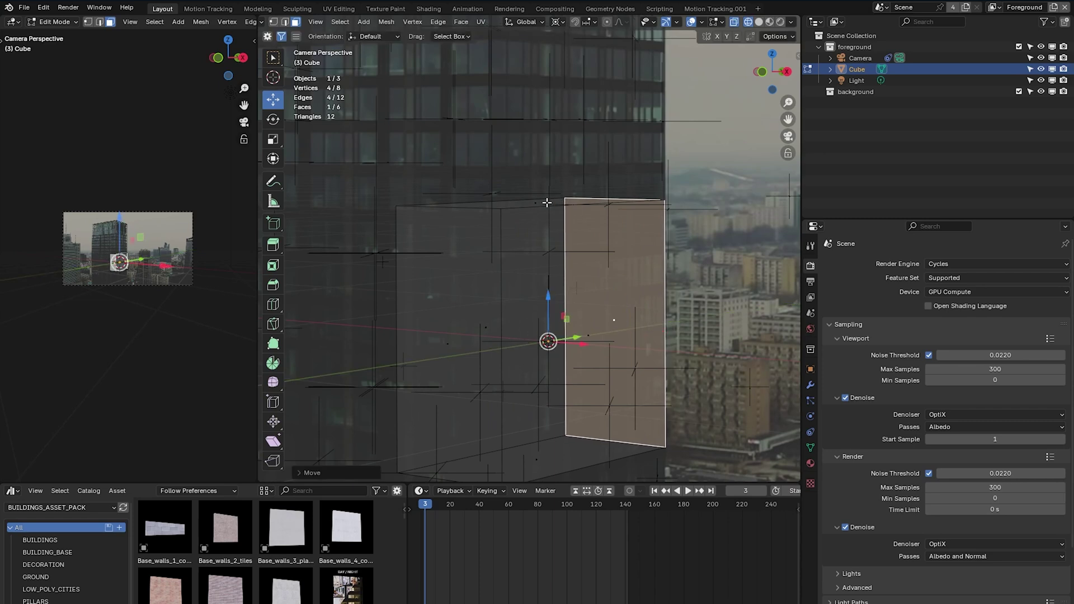
Raise the cube's top face along Z to the base of the tower's glazed upper section
left_click(540, 201)
scroll(541, 241, "down", 4)
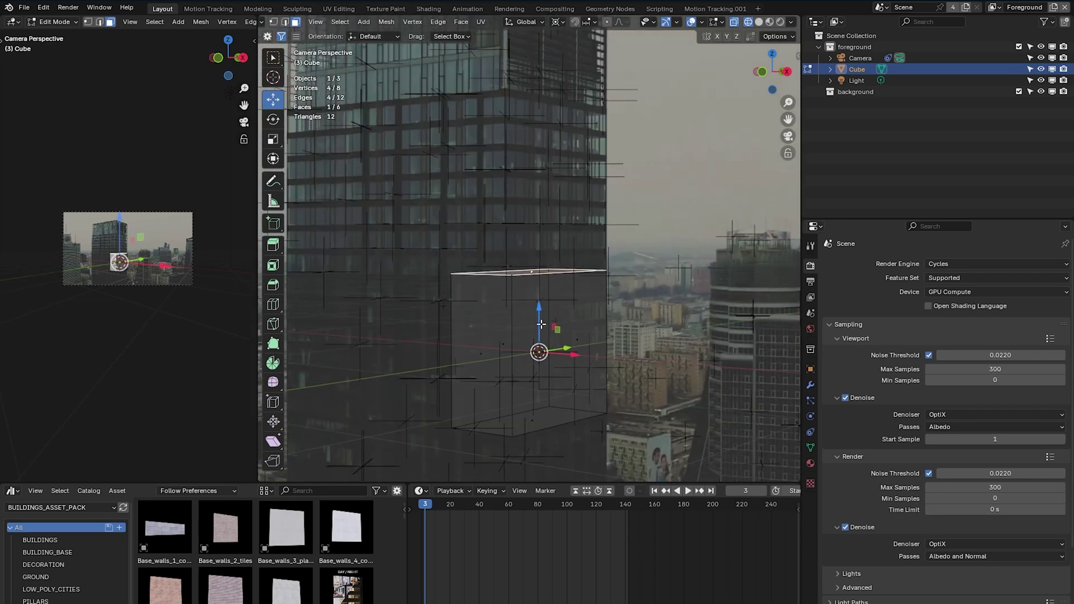
left_click_drag(535, 349, 576, 181)
Lower the cube's bottom face along Z towards the bottom of the camera frame
middle_click_drag(556, 283, 568, 315, "shift")
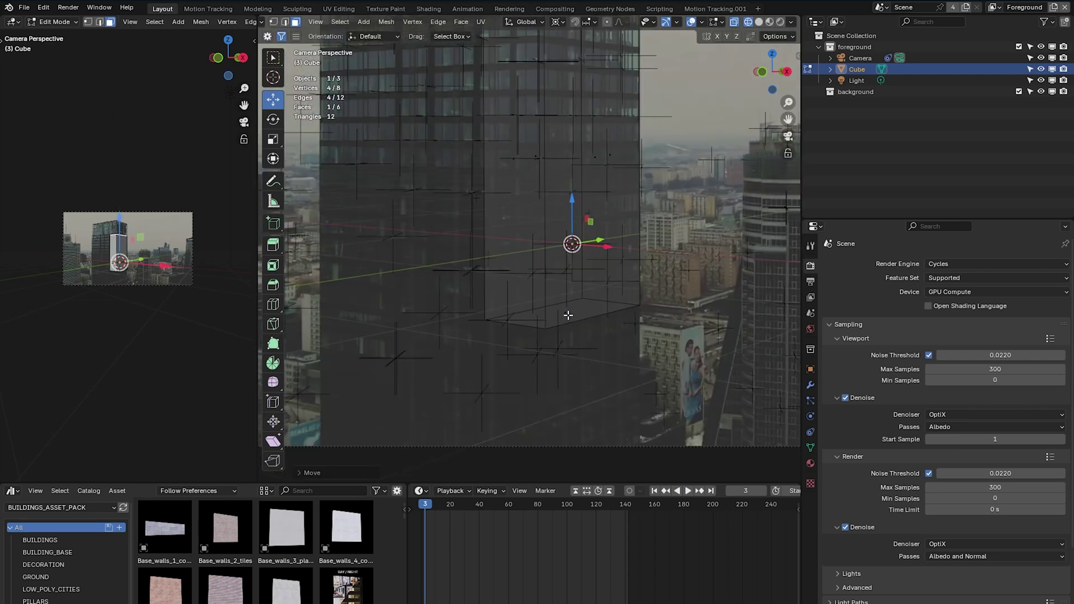
left_click(567, 315)
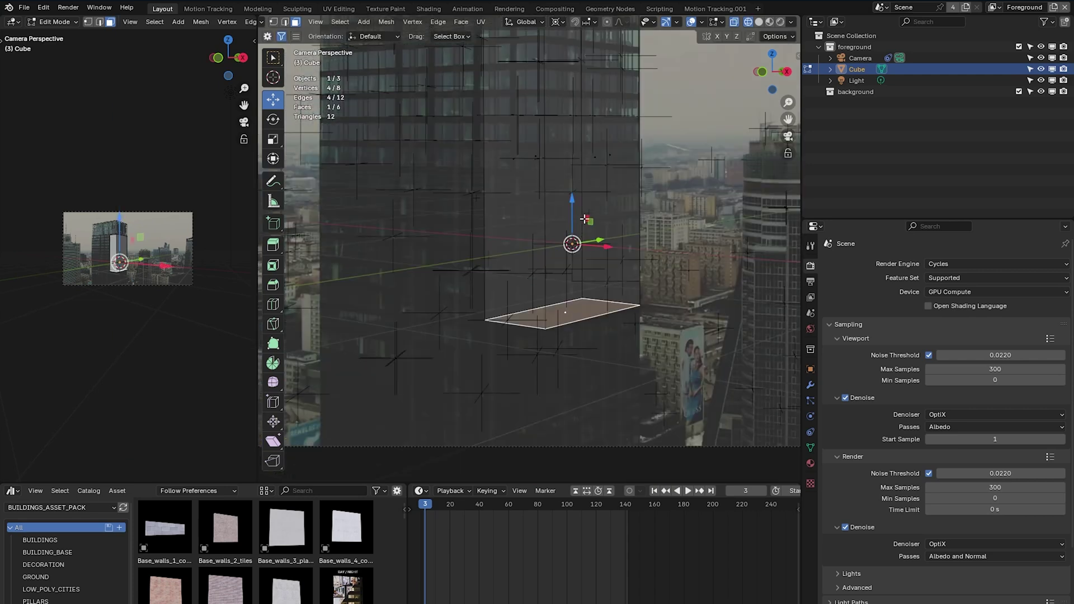
left_click_drag(570, 197, 556, 292)
left_click(556, 292)
scroll(559, 269, "up", 2)
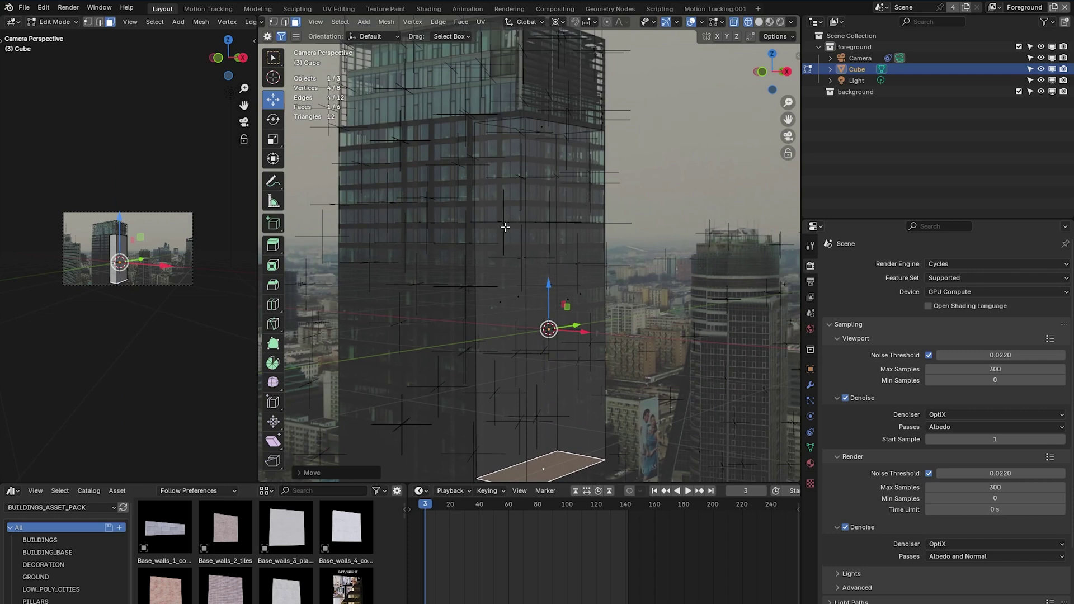
Set the transform pivot point to Bounding Box Center and nudge the bottom face slightly lower along Z
left_click(565, 25)
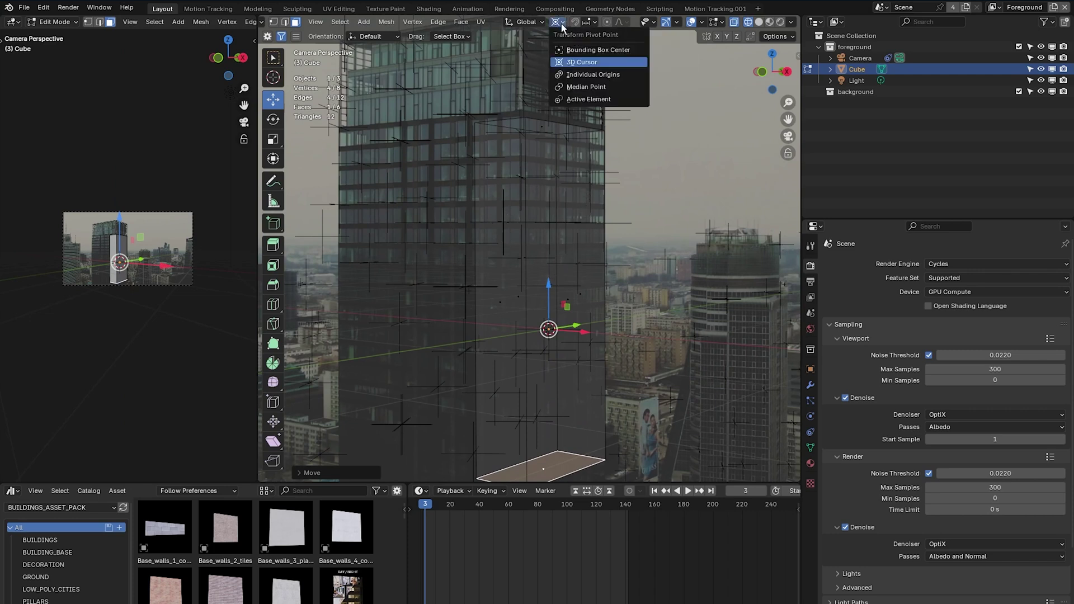
left_click(605, 52)
scroll(436, 242, "down", 1)
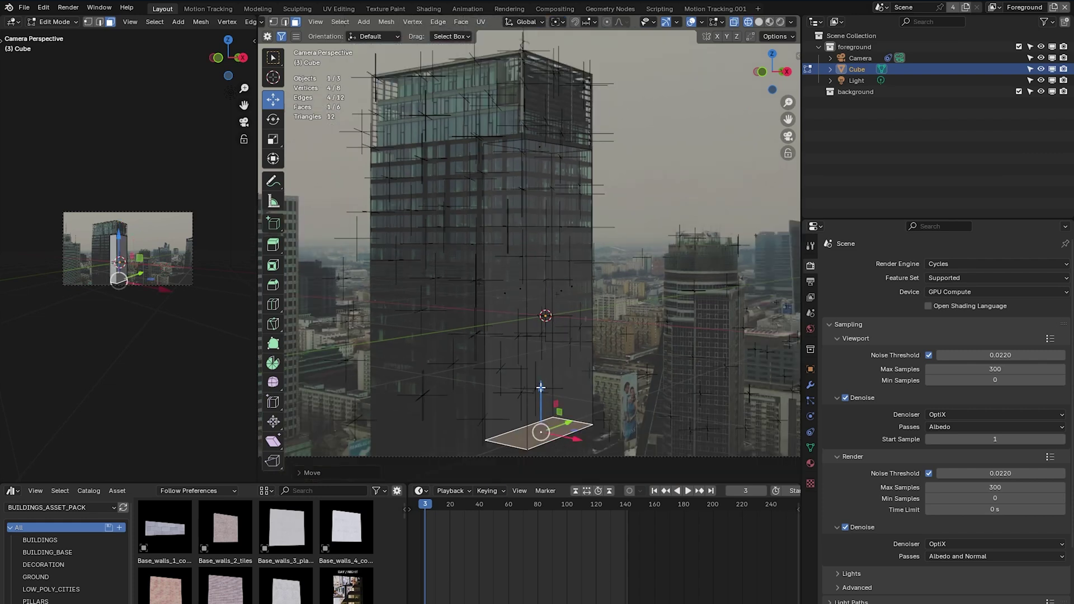
left_click_drag(541, 388, 540, 393)
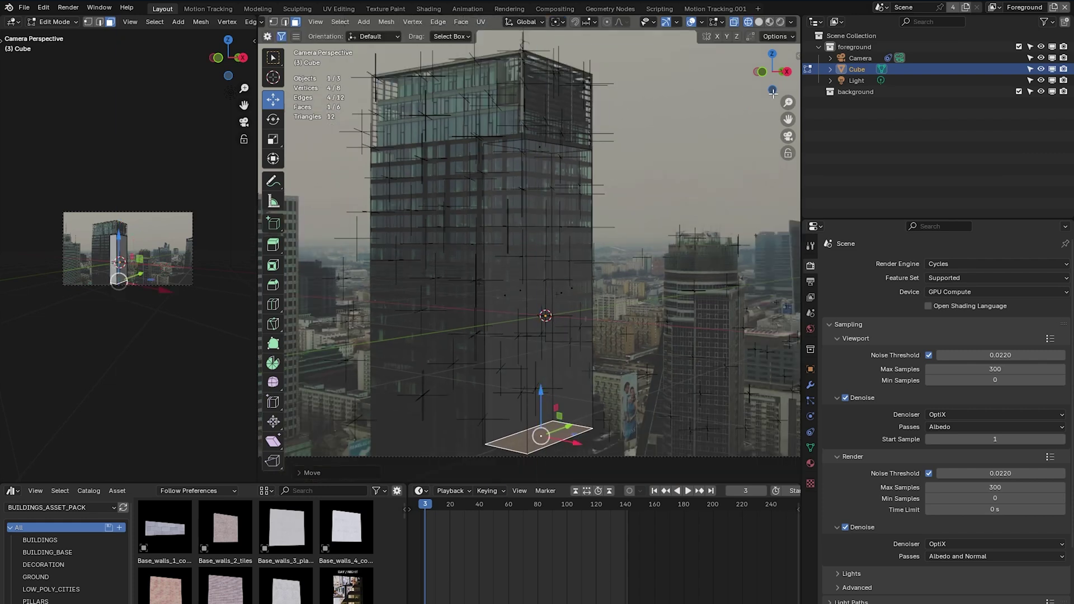
Restore opaque shading, return to Object Mode, and play the shot to check the stretched cube before deselecting it
key("alt+e")
left_click(585, 196)
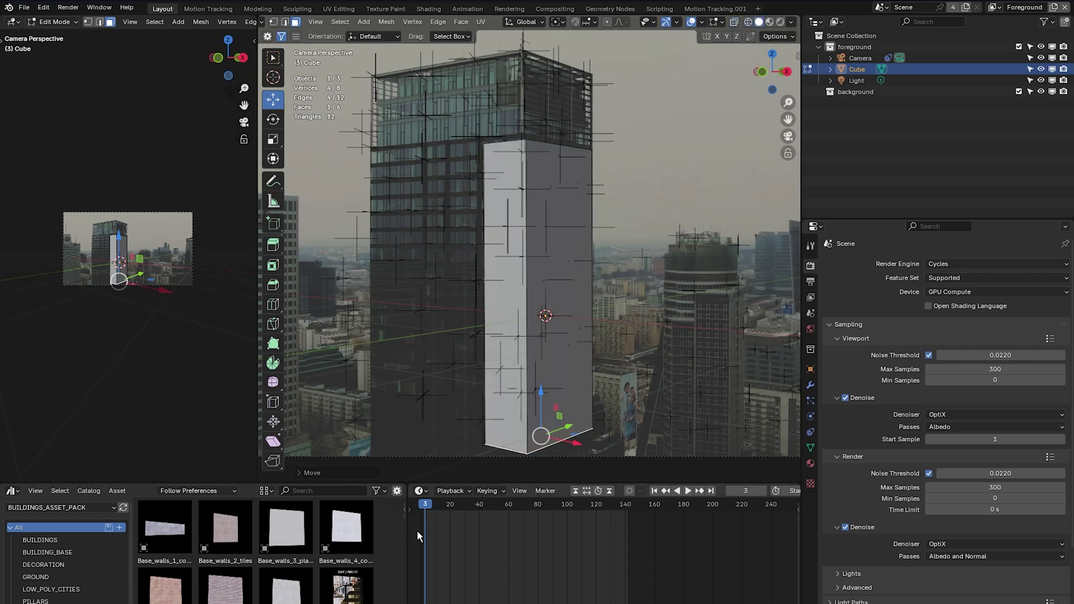
key("Tab")
key("space")
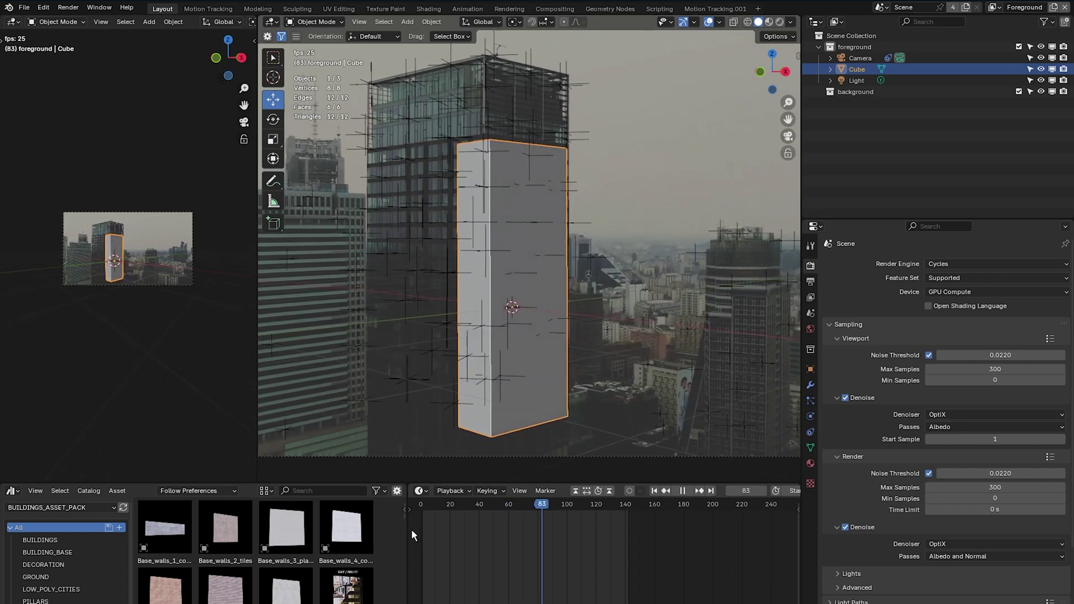
key("Escape")
key("alt+a")
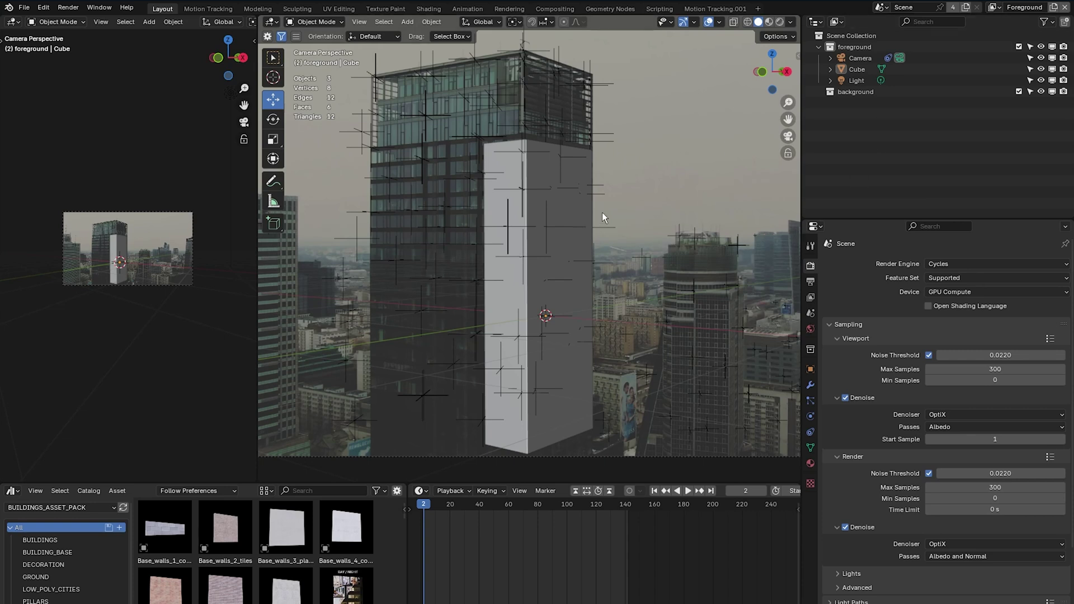
Add a mesh plane and set its Y rotation to 90° so it stands upright
key("shift+a")
mouse_move(575, 234)
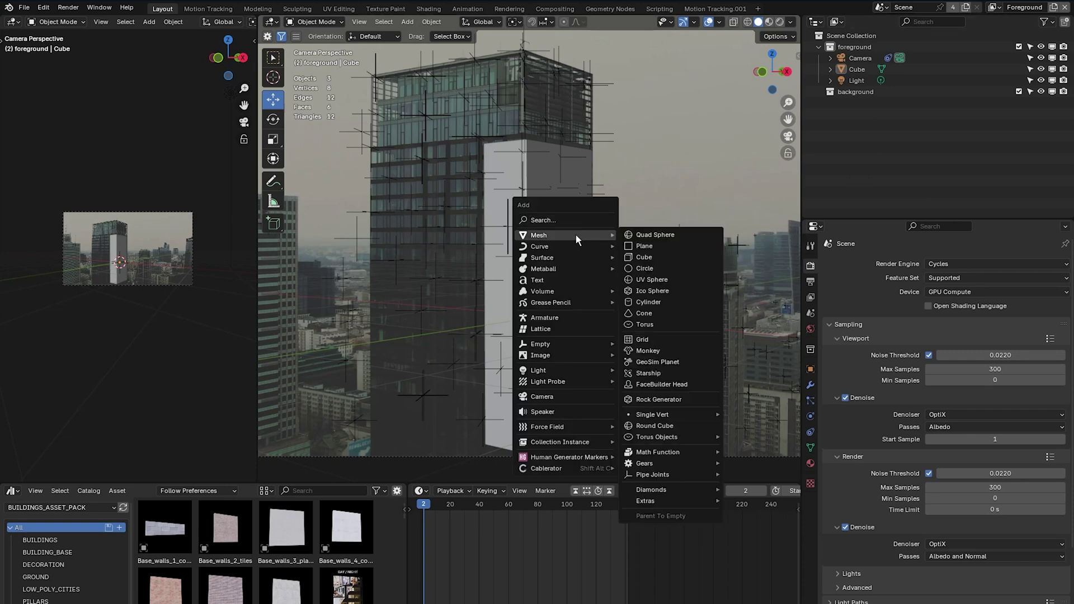
left_click(656, 247)
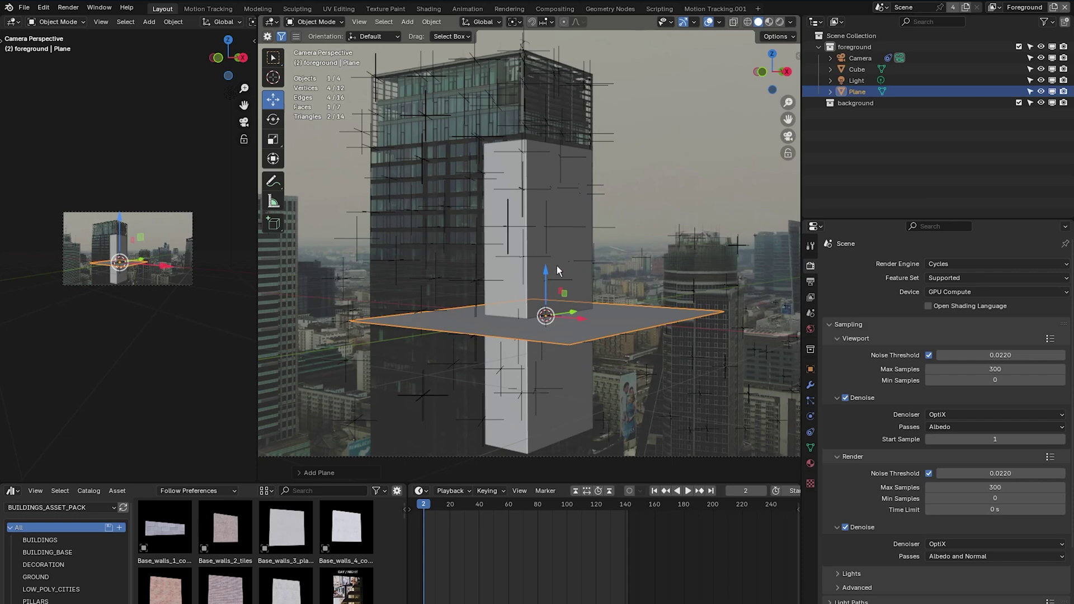
left_click(809, 370)
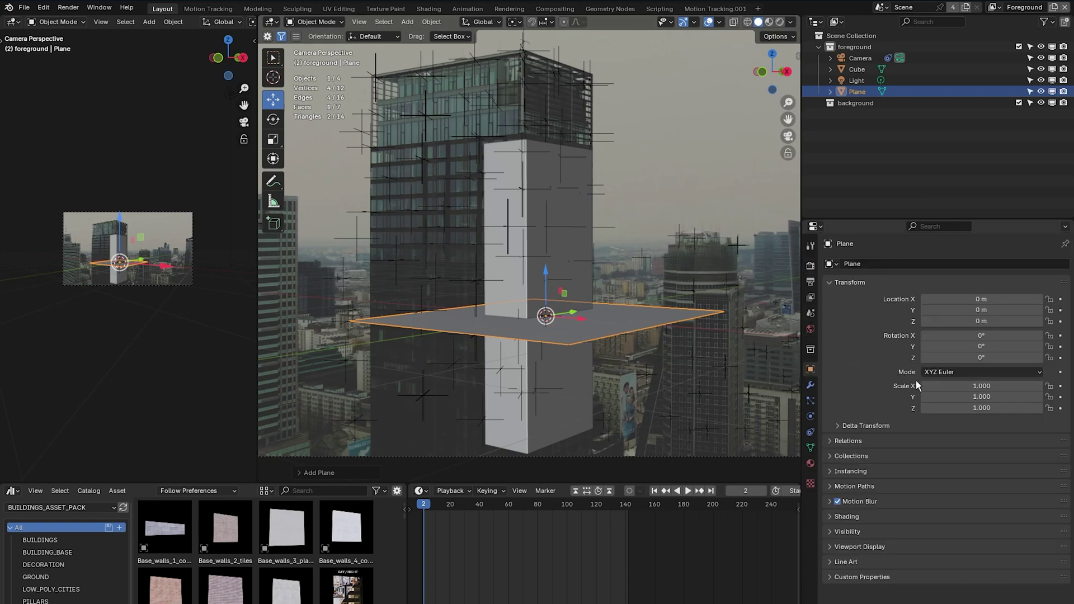
left_click(986, 346)
type("90")
key("Return")
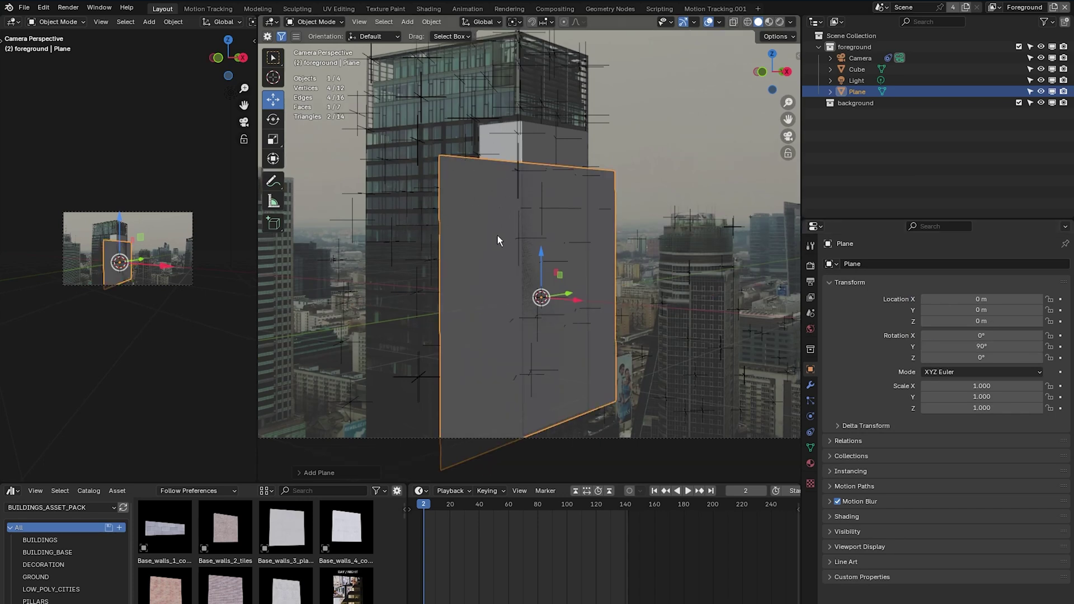
Narrow the plane to a scale of about 0.388 on Y and Z and move it about 0.2 m along Y onto the cube's side face
key("s")
key("shift+x")
left_click(515, 331)
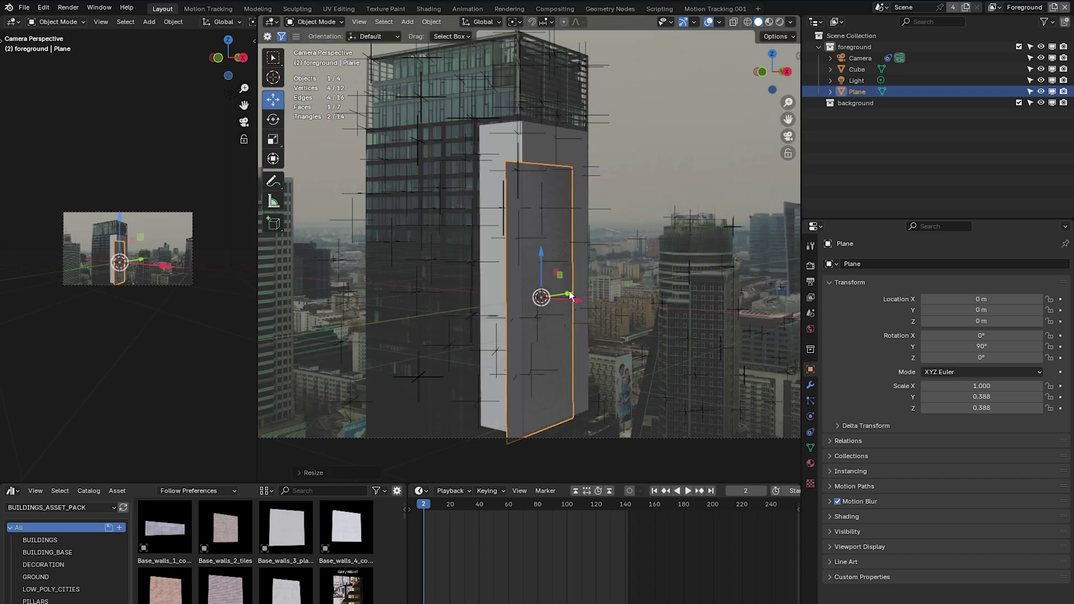
left_click_drag(570, 295, 596, 294)
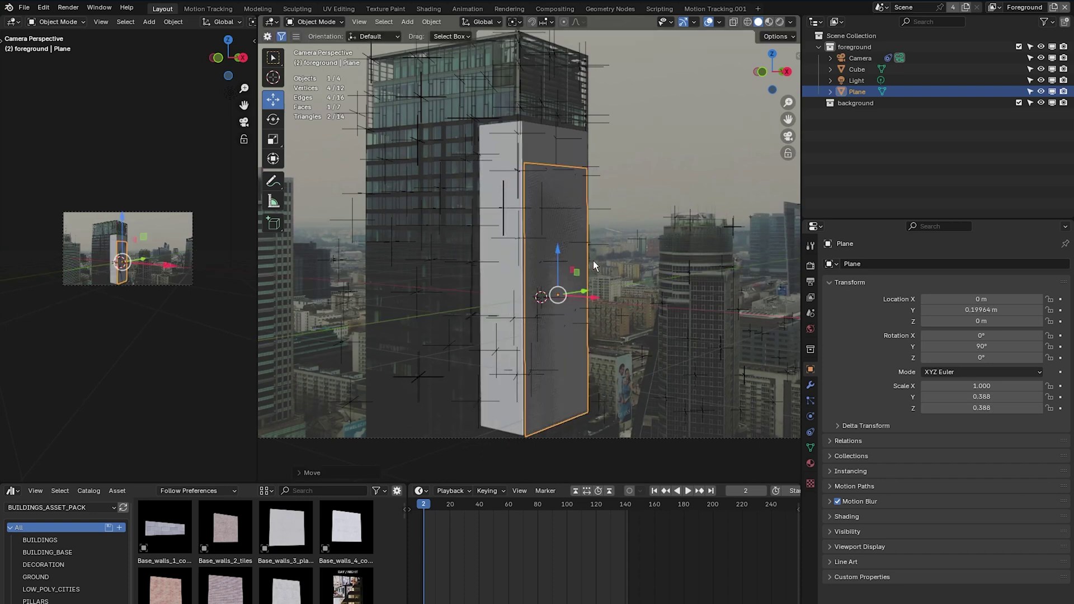
Scale the plane down with global Z locked to about 0.356 on Y and Z, leaving a margin on the facade
key("s")
key("shift+z")
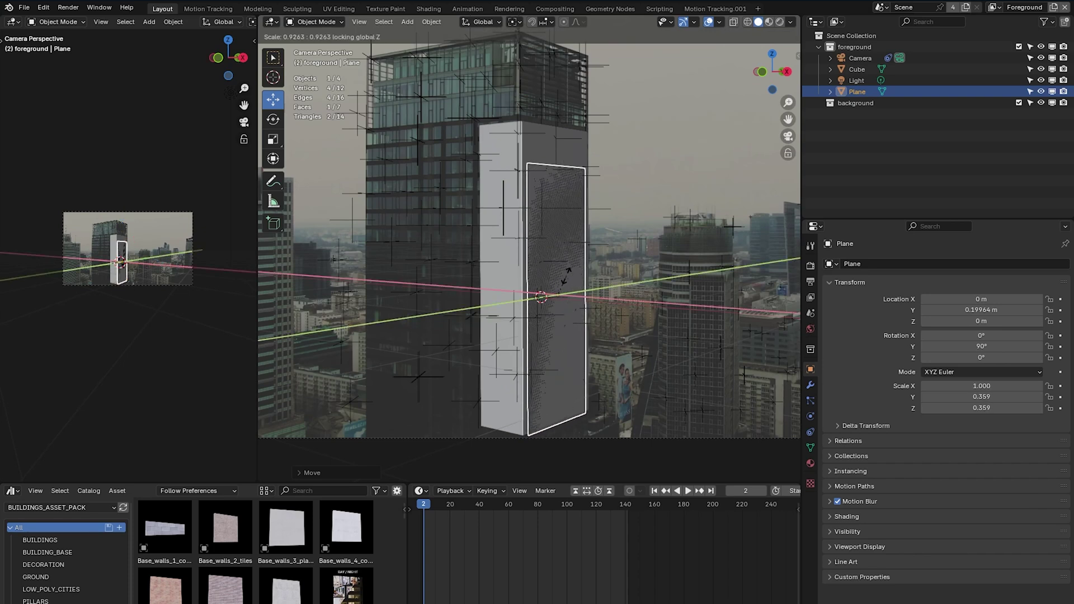
left_click(569, 279)
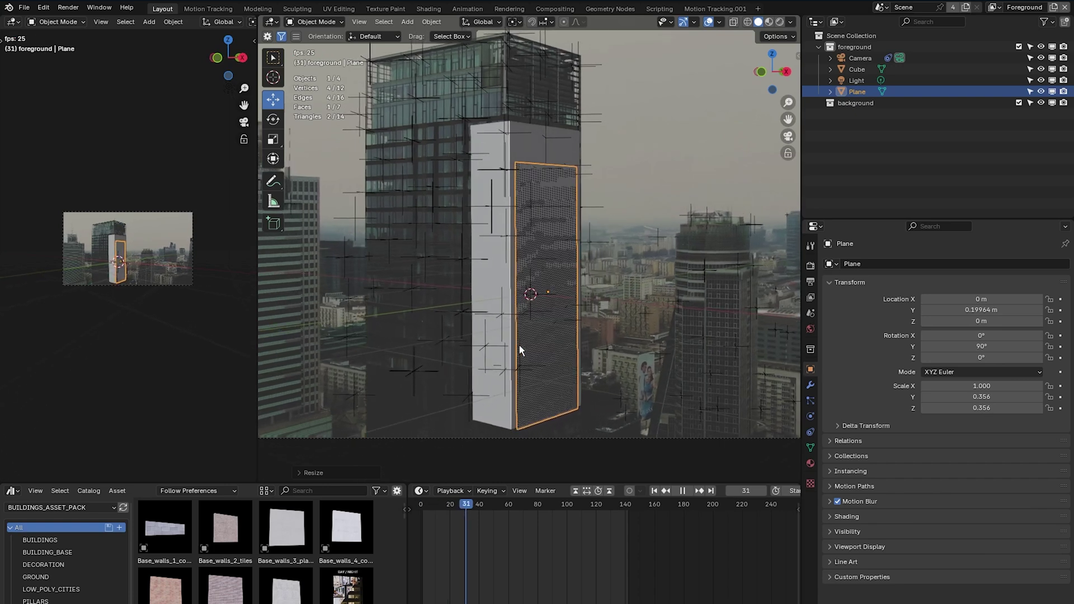
Go to frame 4 and raise the plane's top edge close to the top of the cube, returning to Object Mode
scroll(520, 350, "down", 1)
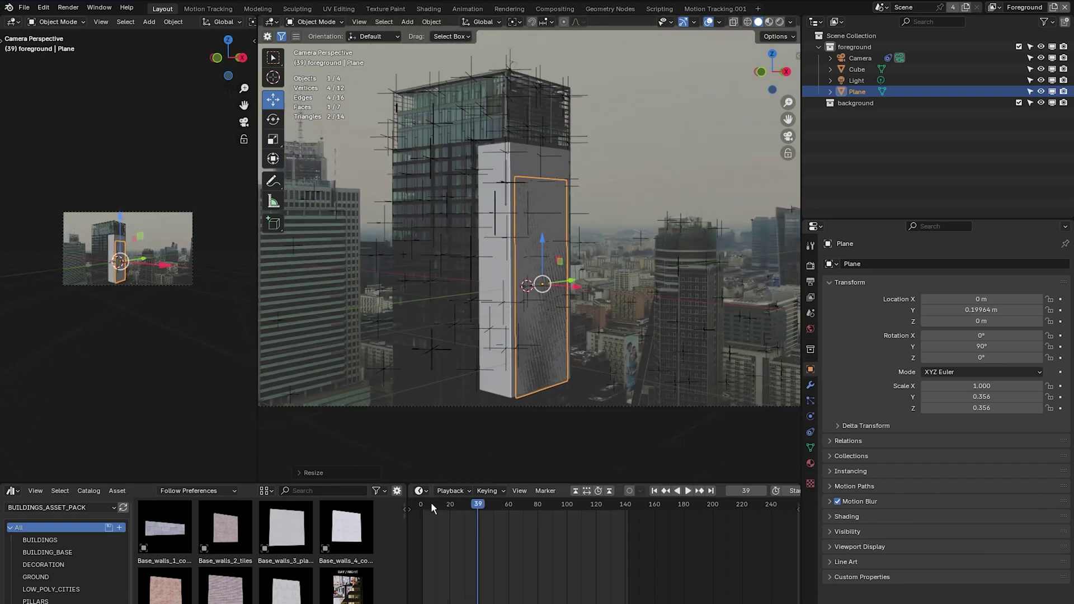
left_click(430, 504)
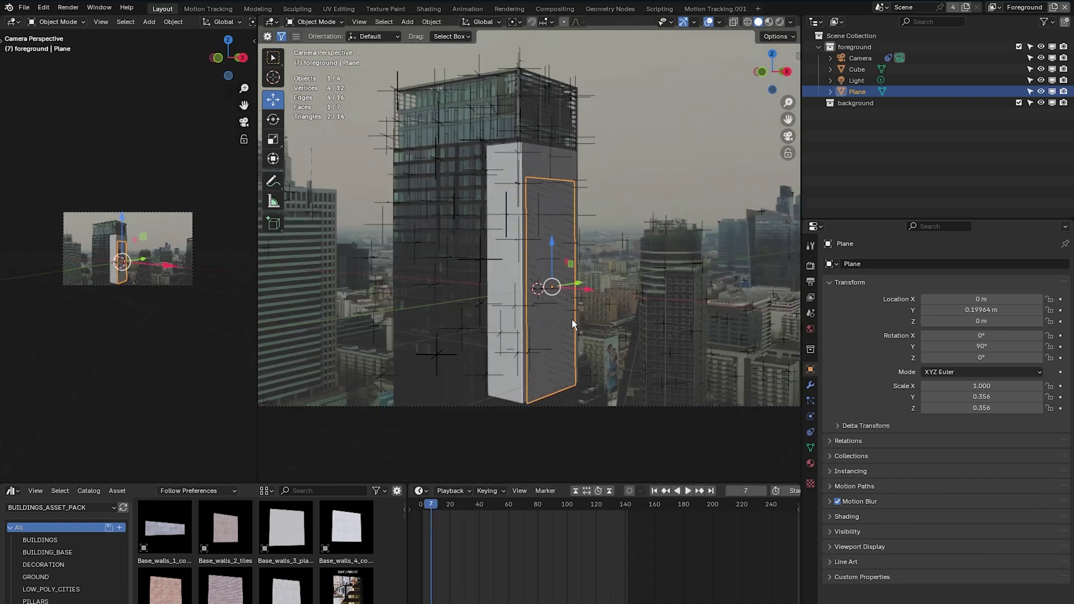
key("ctrl+Tab")
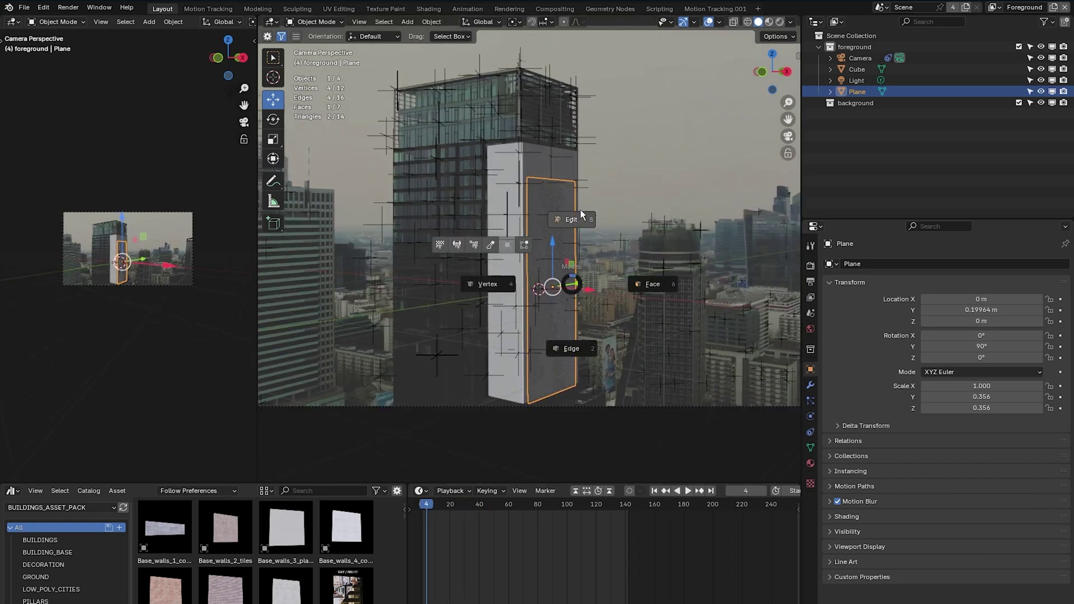
left_click(563, 310)
left_click(548, 182)
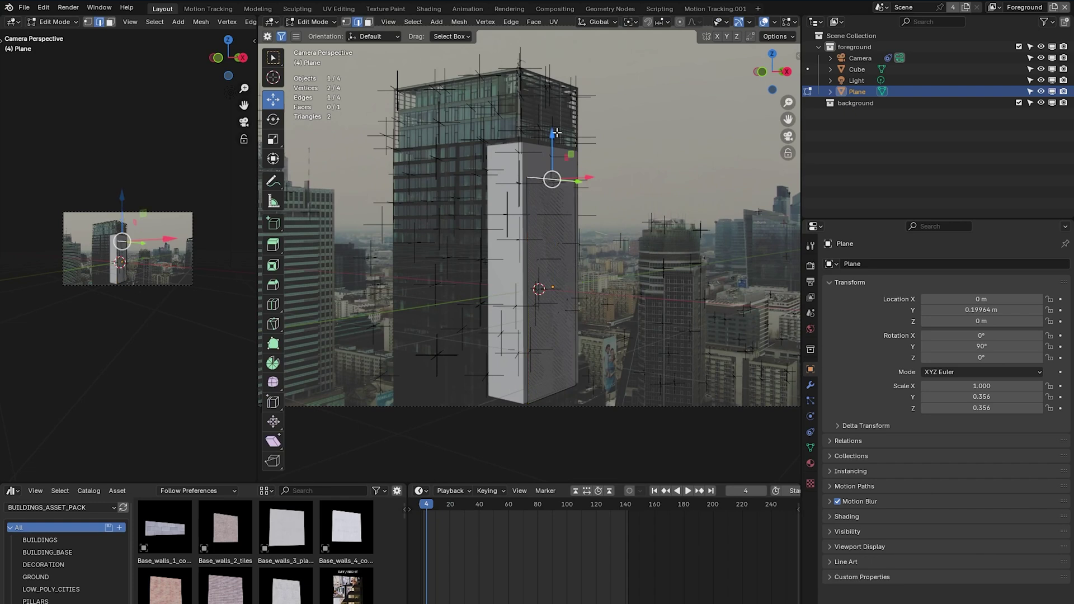
left_click_drag(552, 132, 555, 106)
key("Tab")
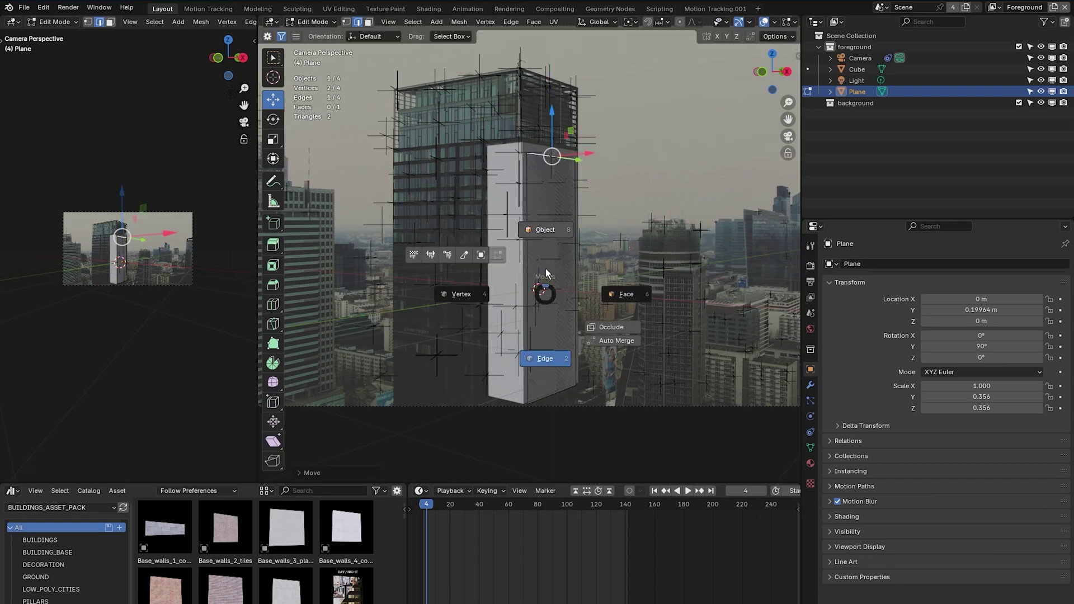
left_click(543, 227)
Reselect the plane and shift it slightly along global X to about 0.007 m, just clear of the cube's face
left_click(566, 219)
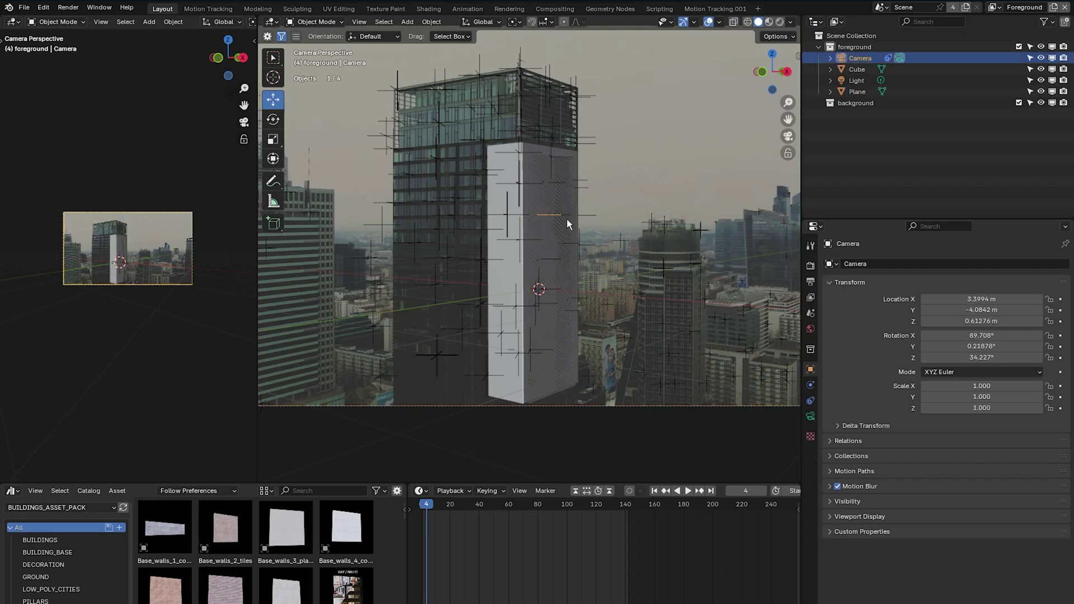
left_click(856, 91)
key("KP_Decimal")
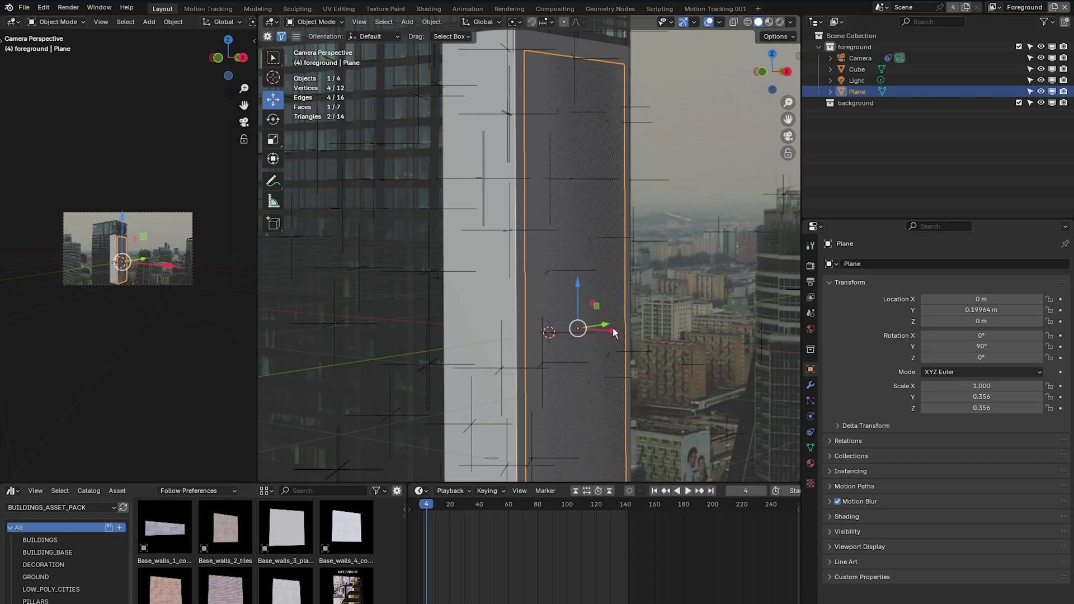
key("g")
key("y")
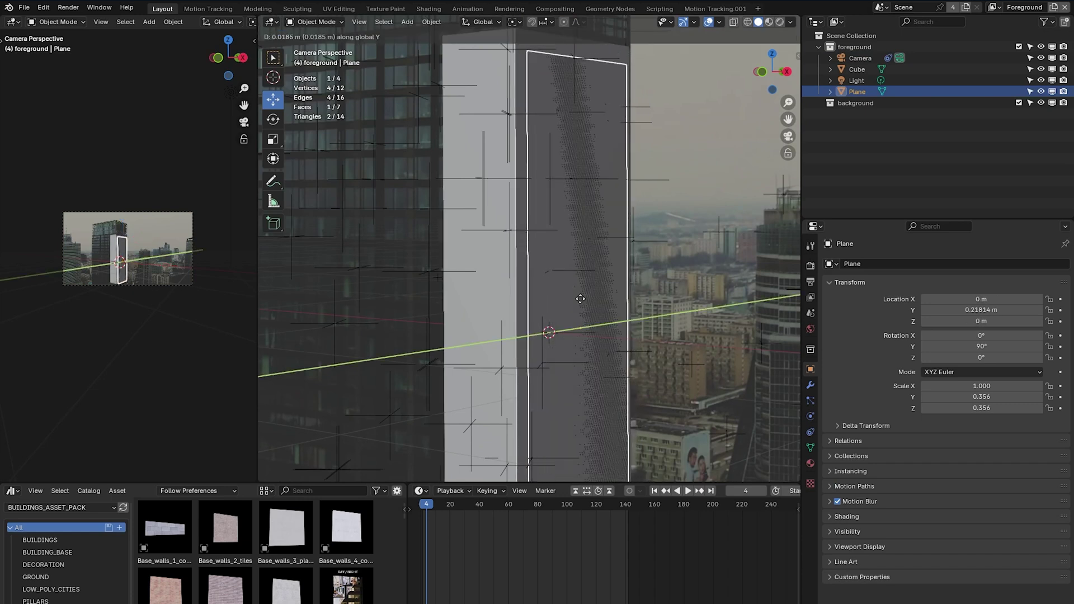
key("x")
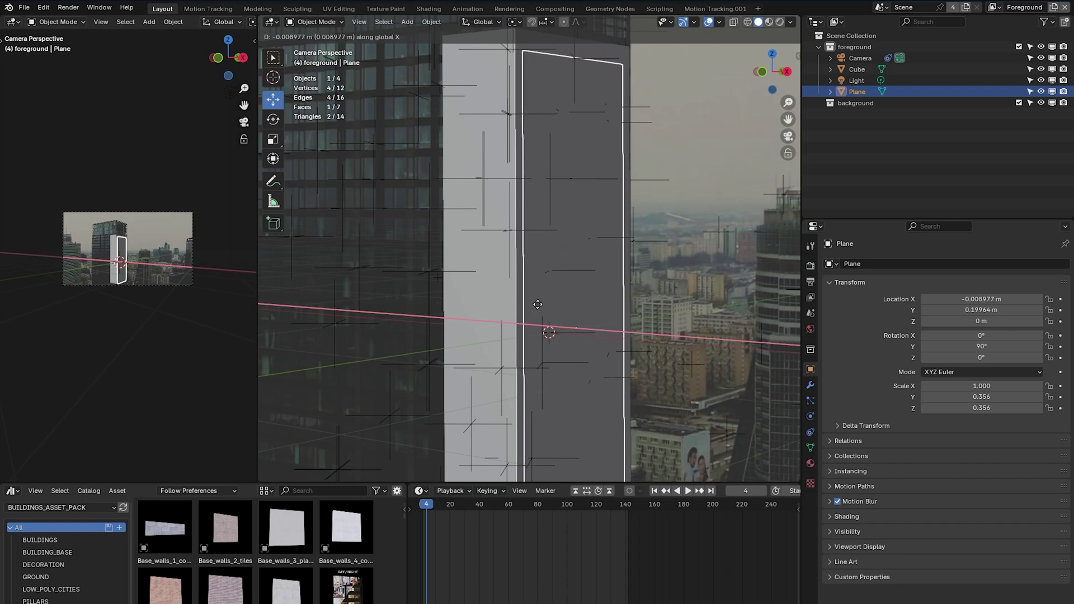
left_click(546, 299)
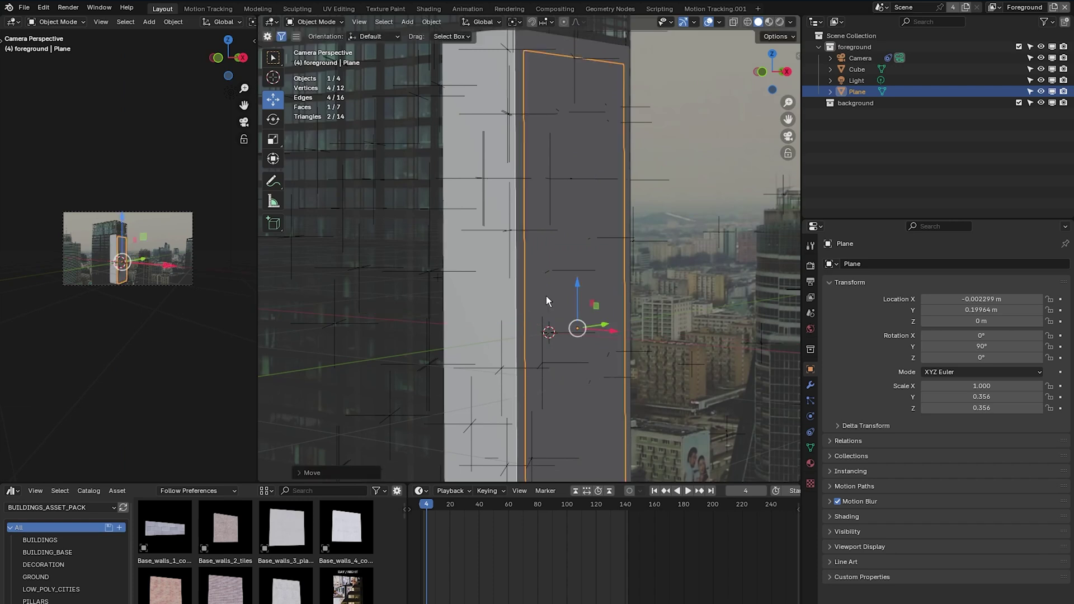
Hide the cube and reselect the plane, leaving it as the only visible mesh
middle_click_drag(572, 197, 614, 38)
left_click(497, 188)
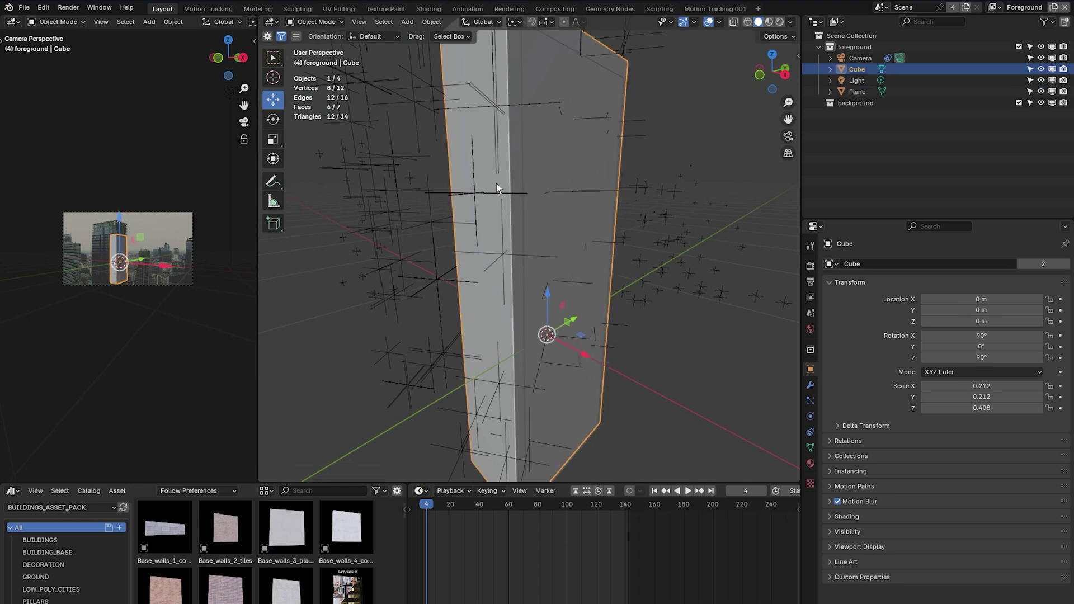
key("h")
left_click(576, 270)
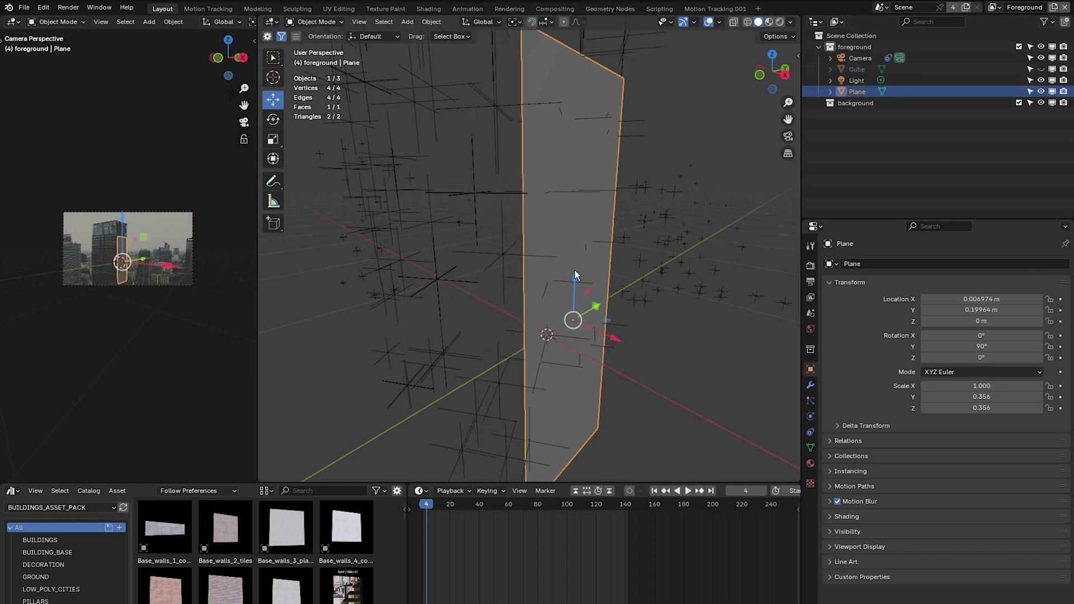
middle_click_drag(556, 256, 525, 266)
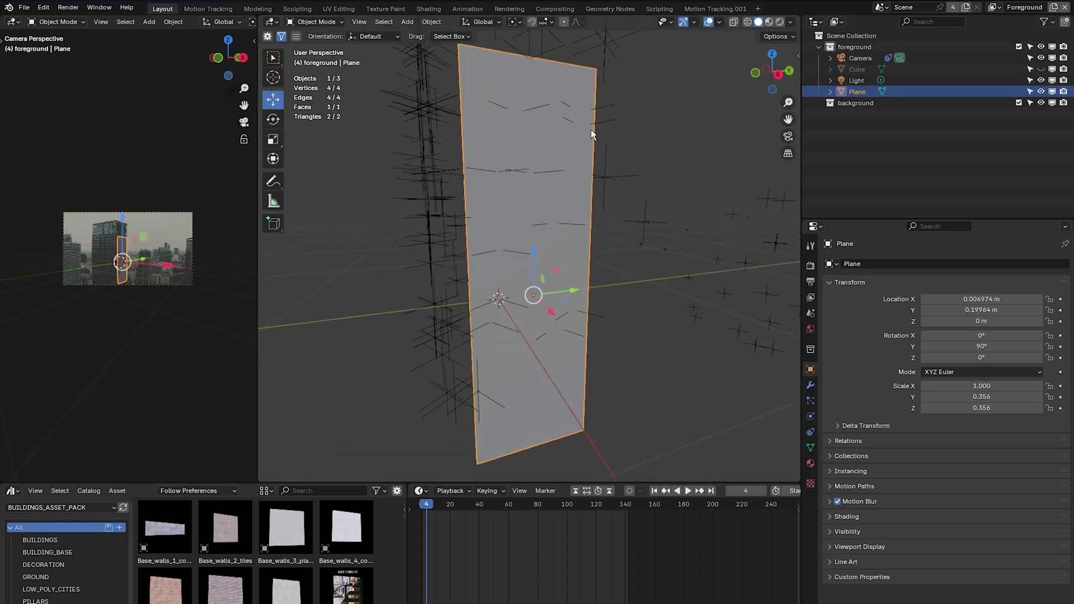
In Edit Mode, subdivide the whole plane into a dense grid of 4,356 faces and clear the selection
key("ctrl+Tab")
left_click(598, 235)
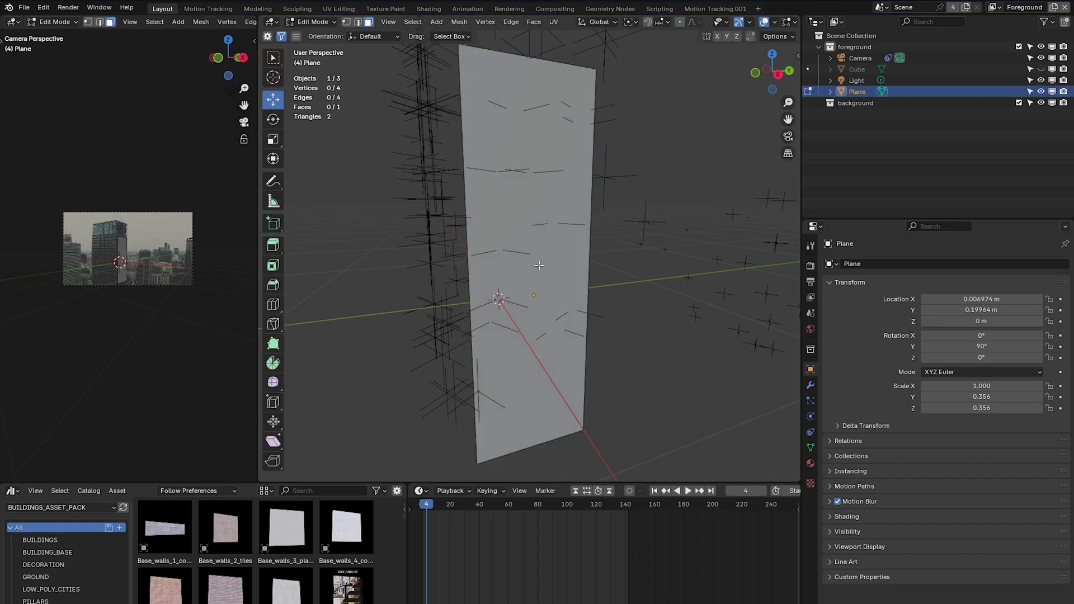
key("a")
right_click(529, 204)
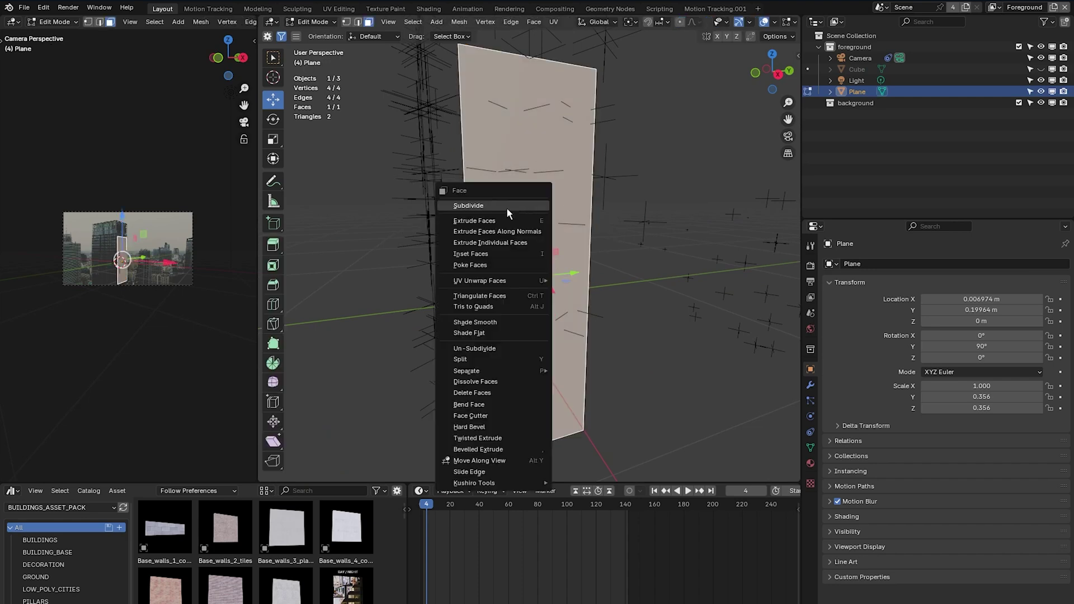
left_click(504, 206)
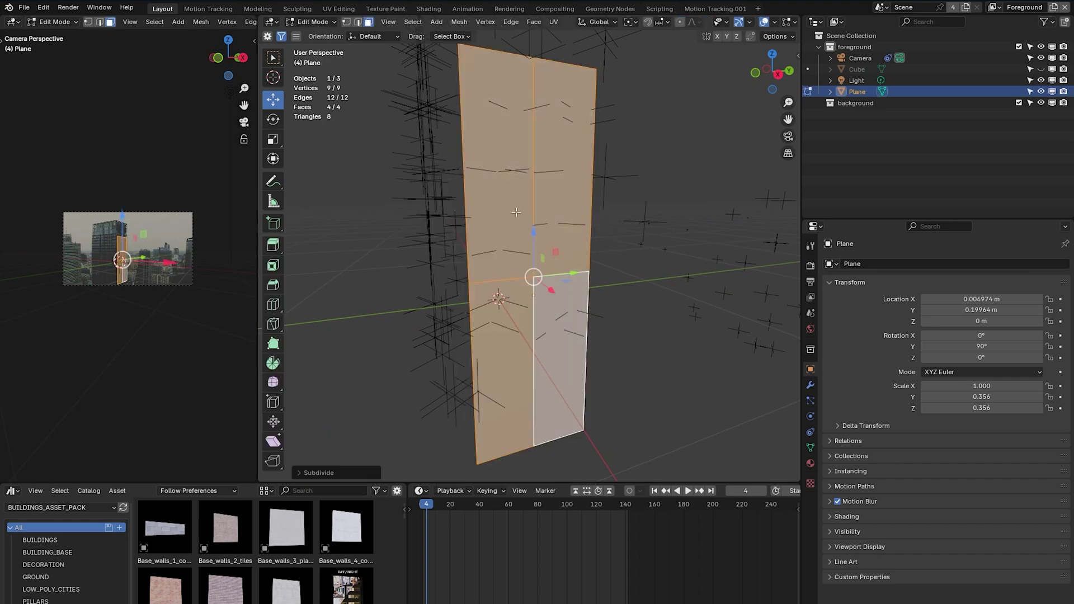
left_click(302, 472)
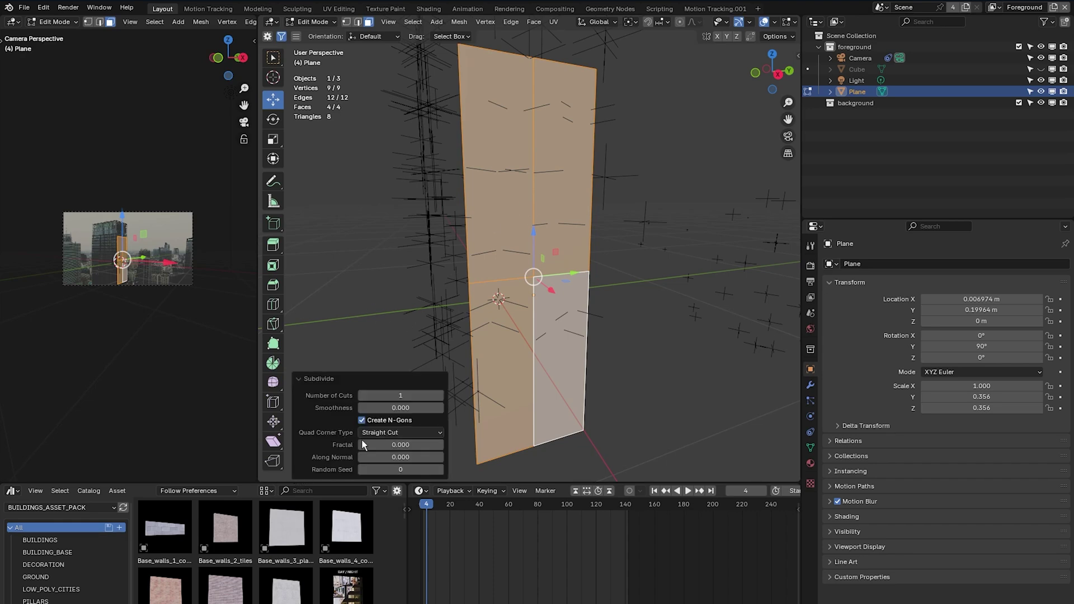
left_click(407, 396)
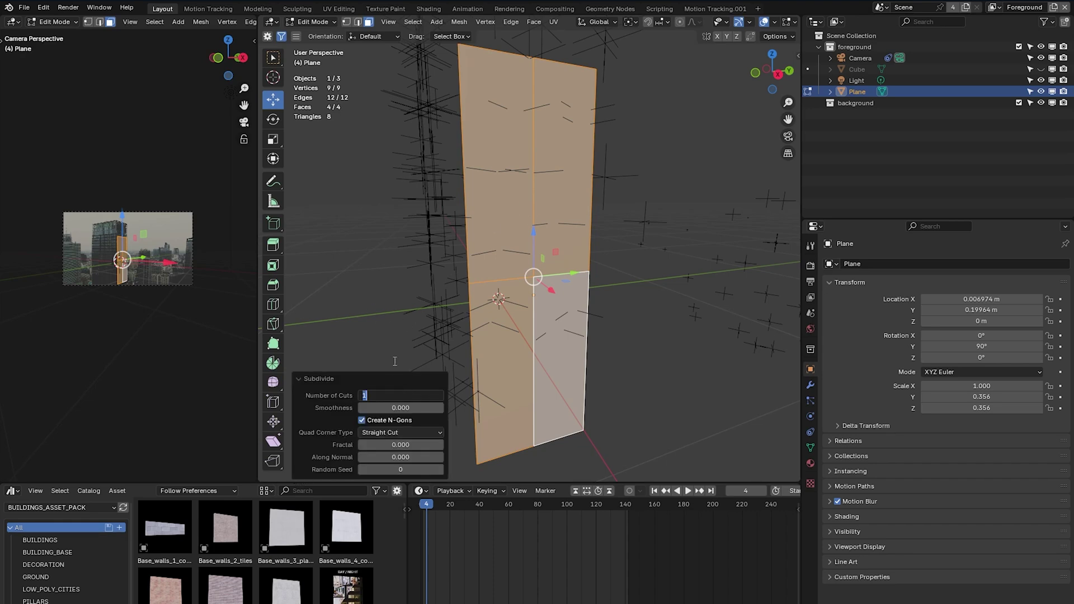
key("alt+a")
Assign the plane's bottom row of vertices to a new vertex group and return to Object Mode
key("Tab")
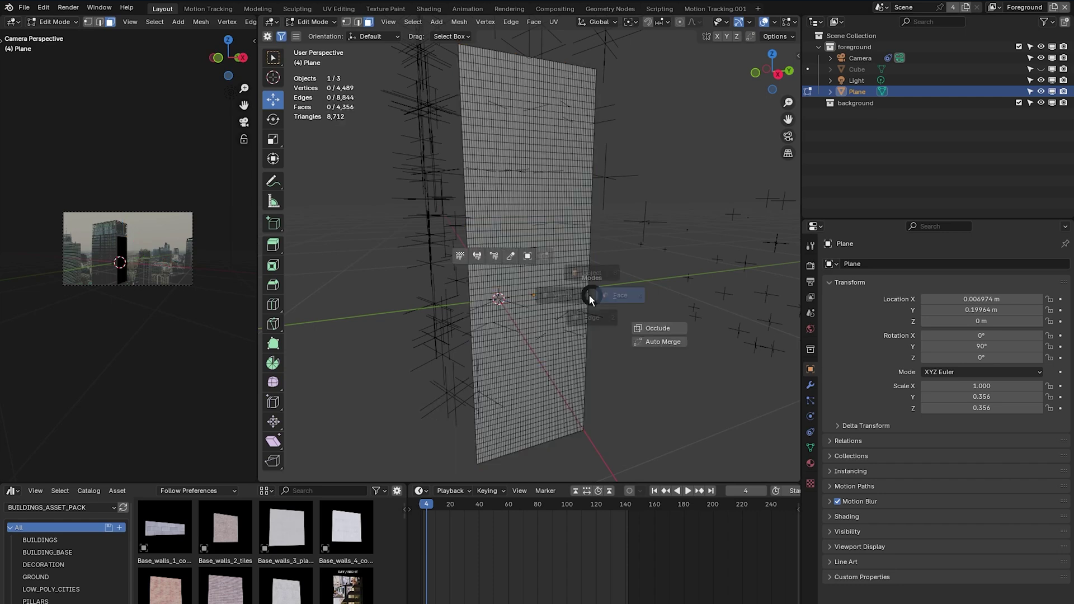
left_click(512, 295)
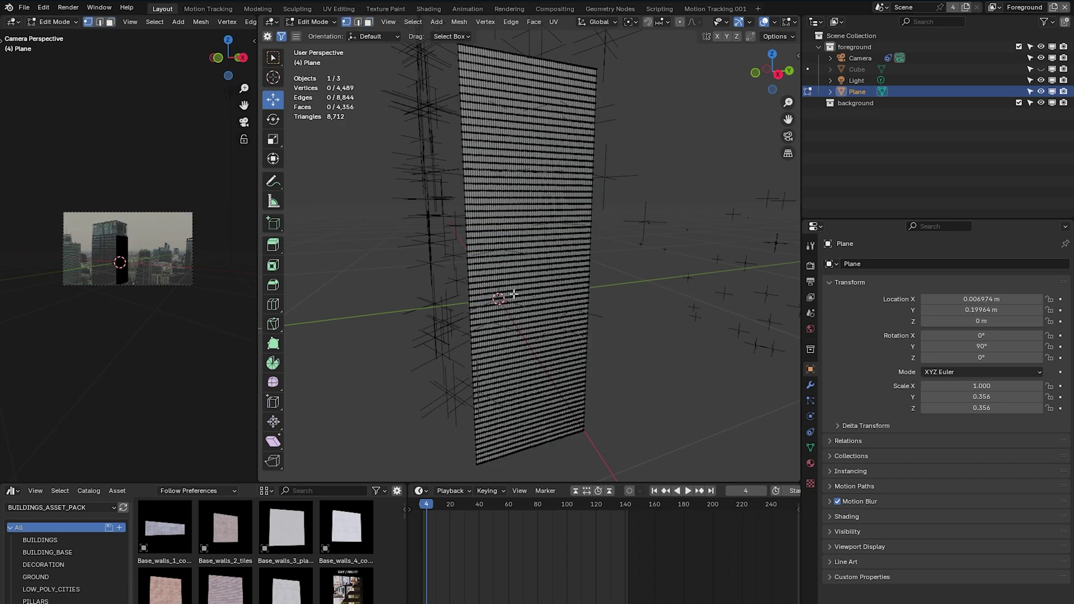
scroll(582, 302, "down", 2, "shift")
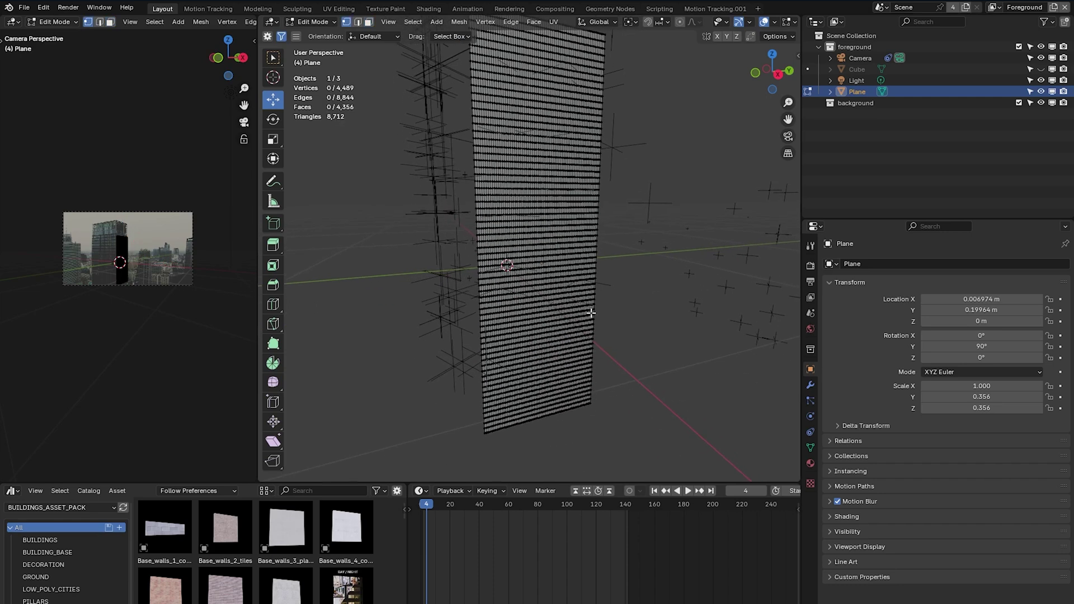
scroll(589, 279, "down", 4, "shift")
scroll(582, 263, "down", 2, "shift")
scroll(556, 297, "down", 4, "shift")
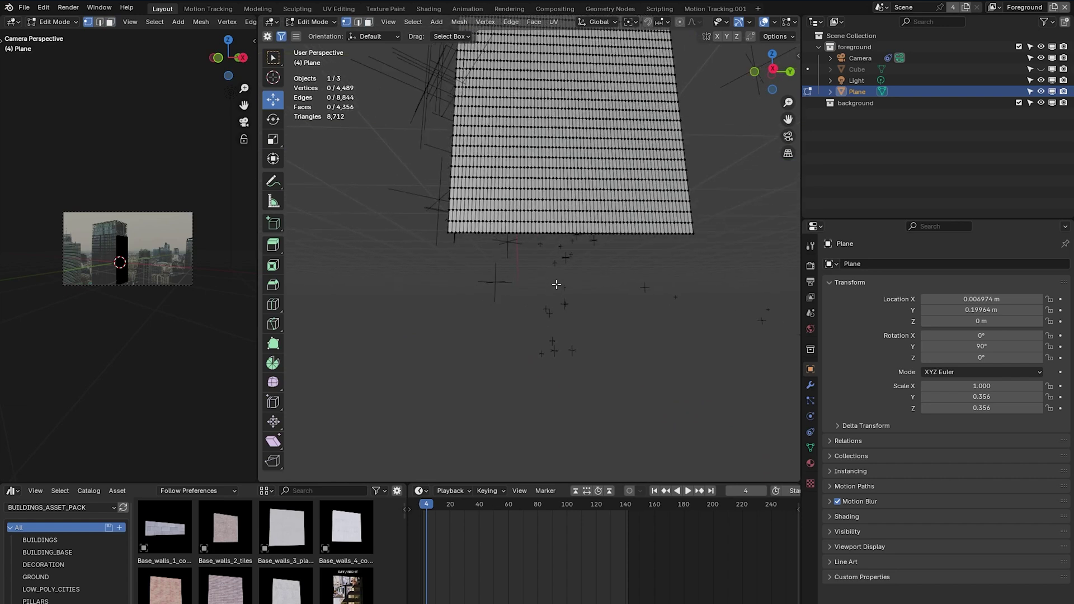
scroll(589, 294, "up", 4, "shift")
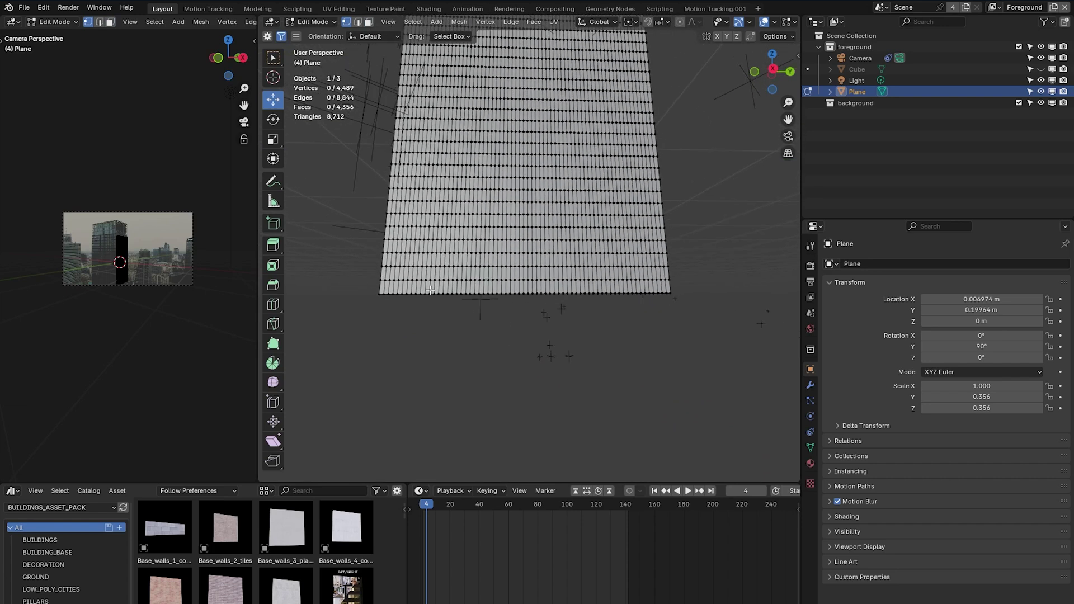
scroll(503, 316, "up", 1, "shift")
left_click_drag(336, 315, 707, 411)
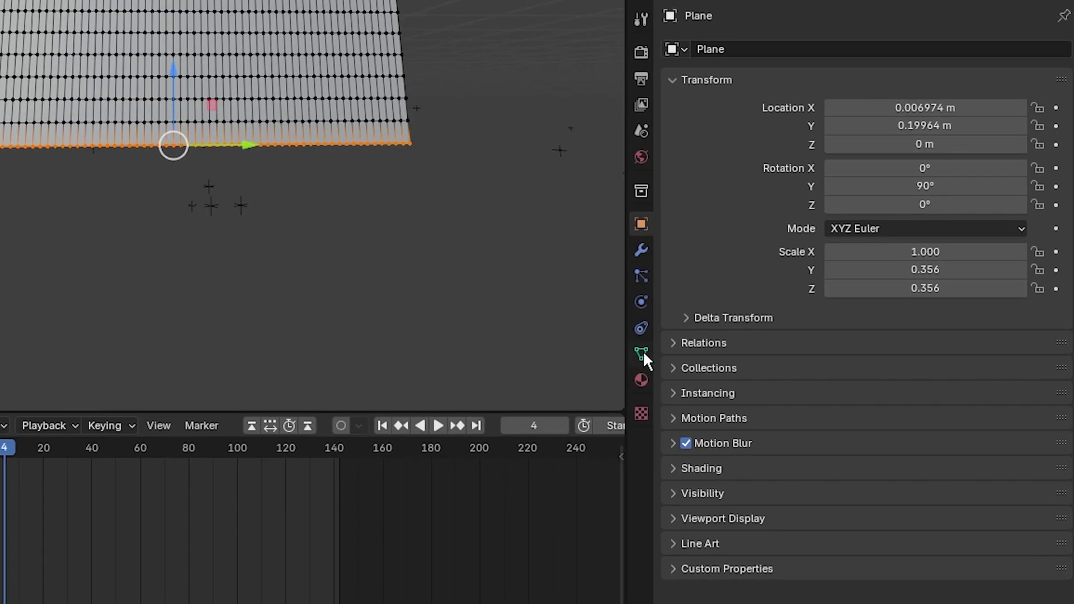
left_click(641, 358)
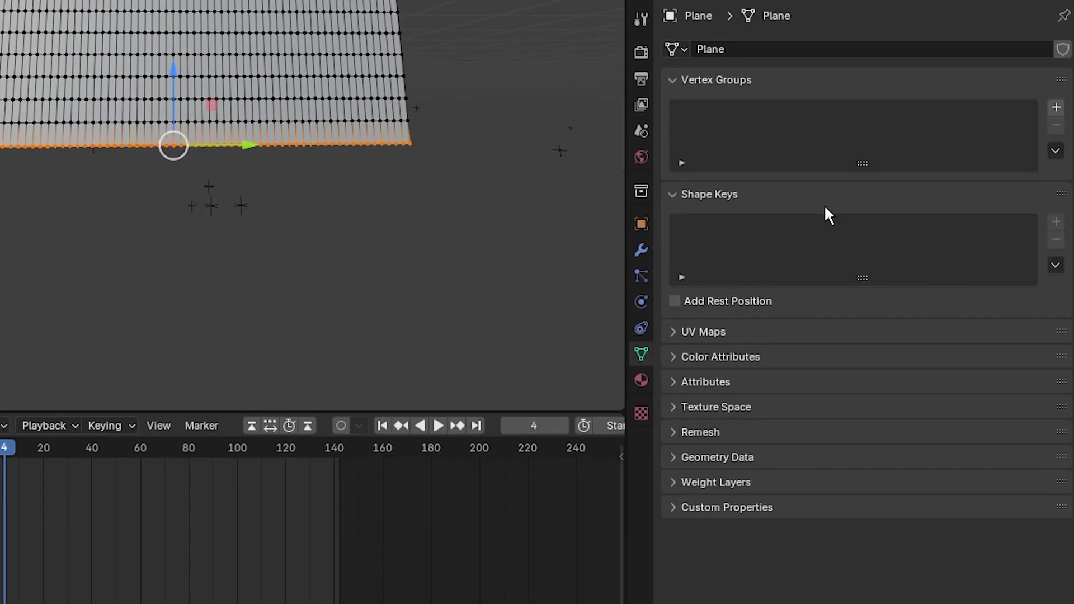
left_click(1056, 107)
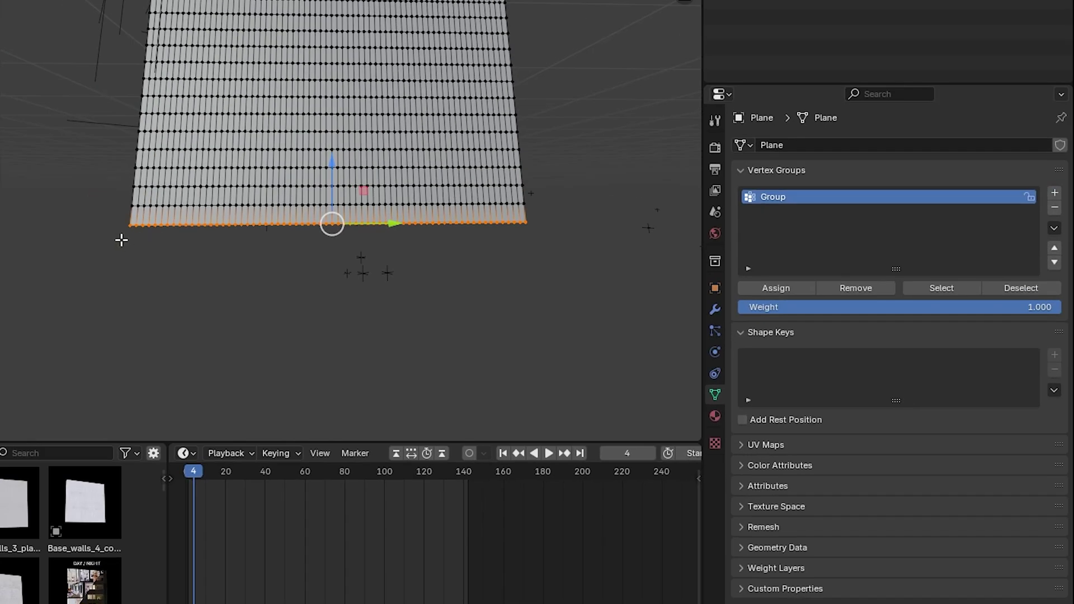
left_click(790, 287)
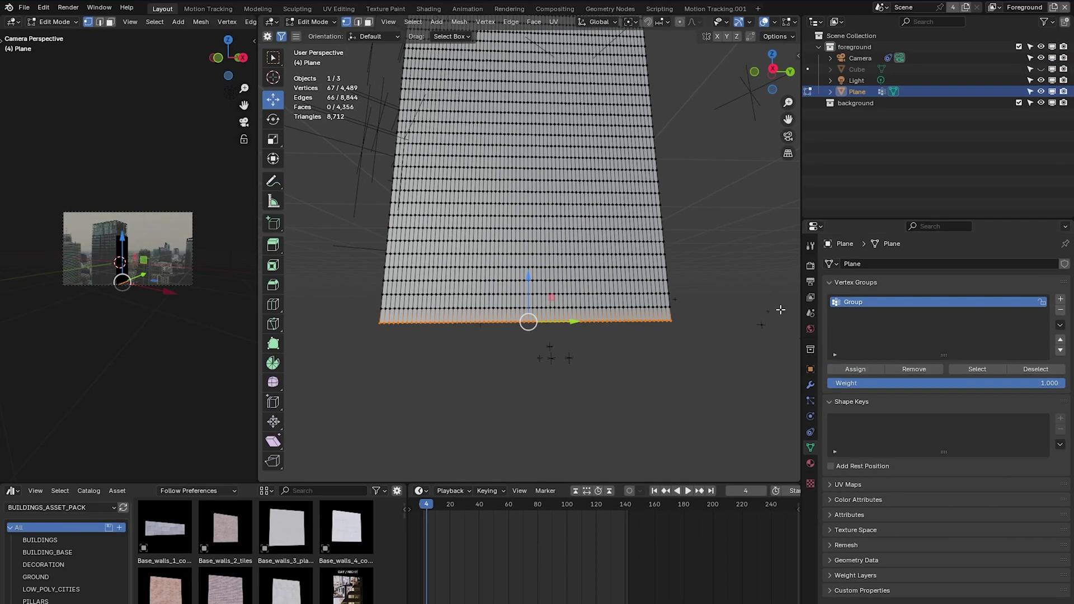
middle_click_drag(422, 189, 452, 215)
key("Tab")
left_click(621, 247)
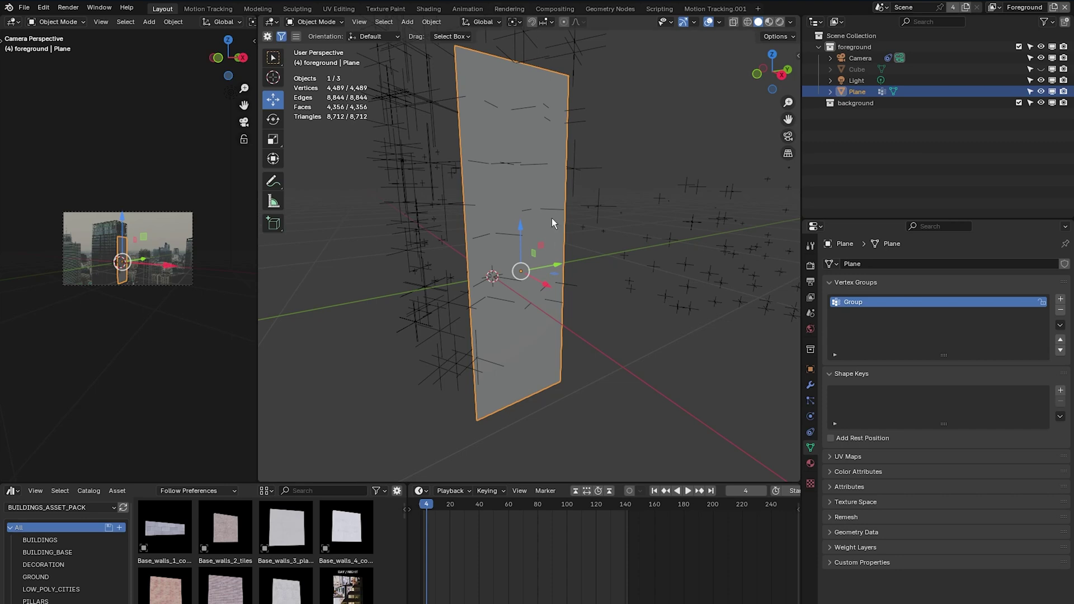
Search the add-on extensions in the preferences for "add", then close the preferences
left_click(44, 7)
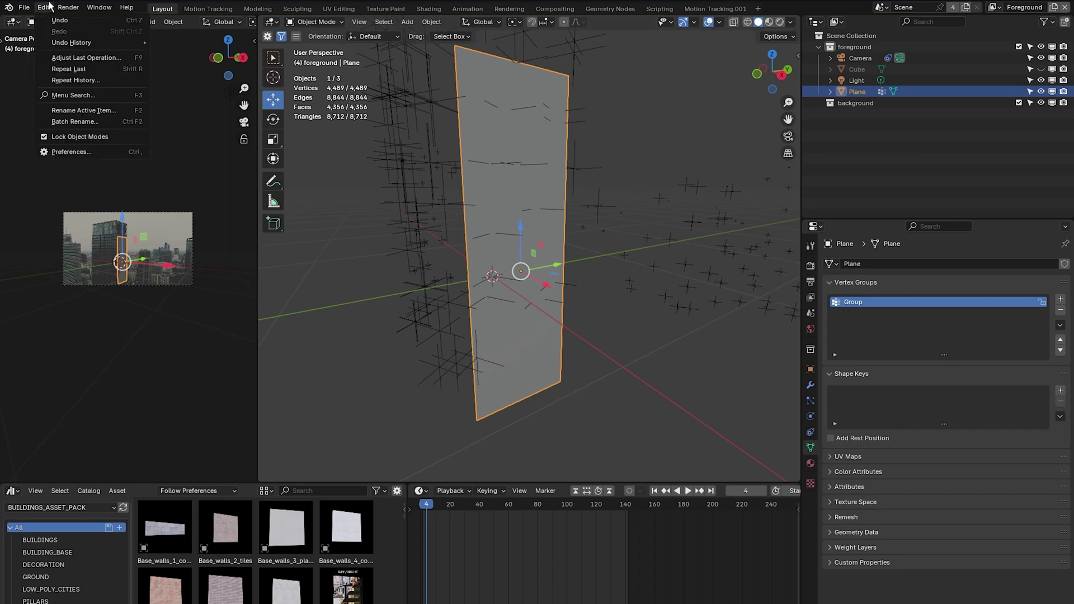
left_click(72, 152)
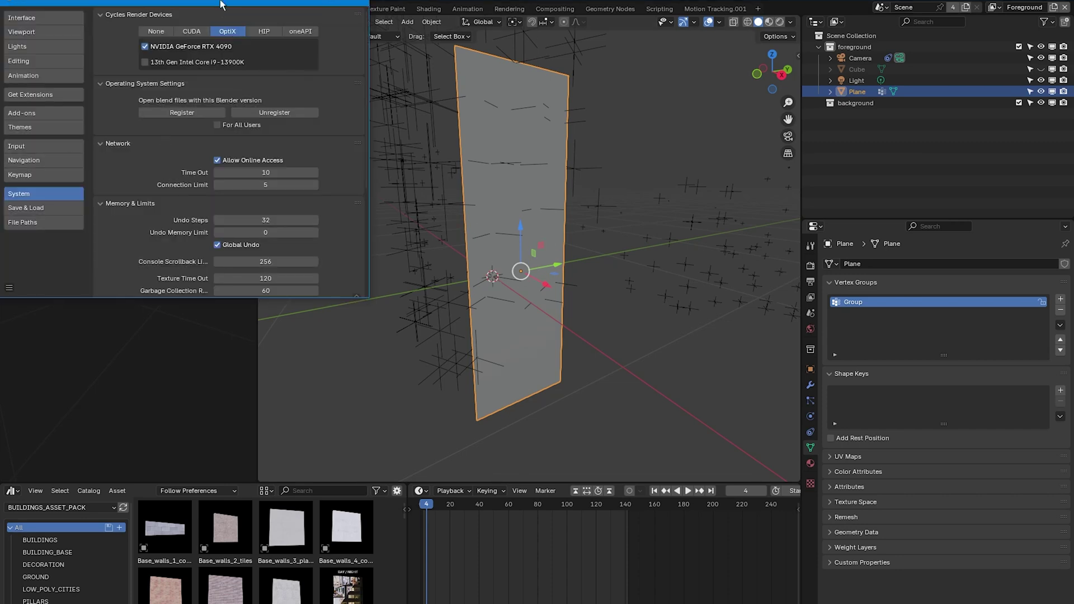
left_click_drag(220, 2, 589, 112)
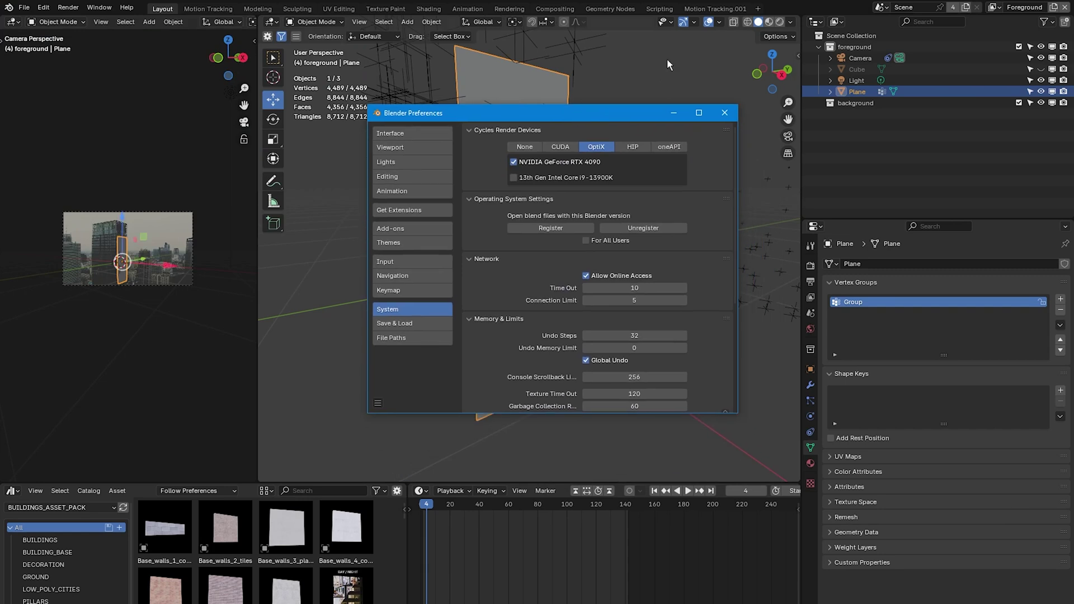
left_click(421, 212)
left_click(556, 131)
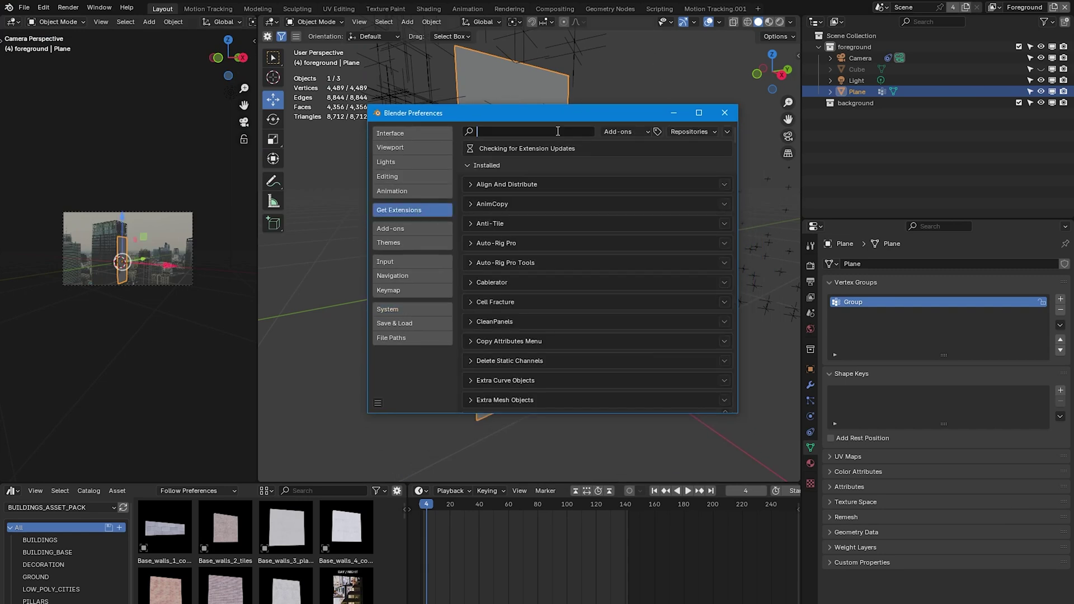
type("add")
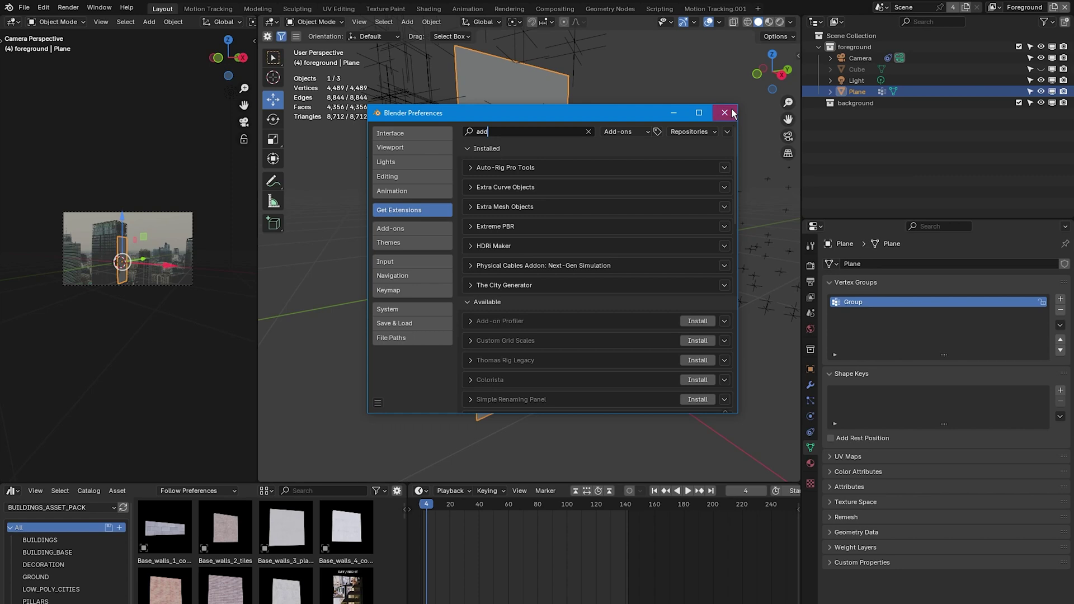
left_click(859, 54)
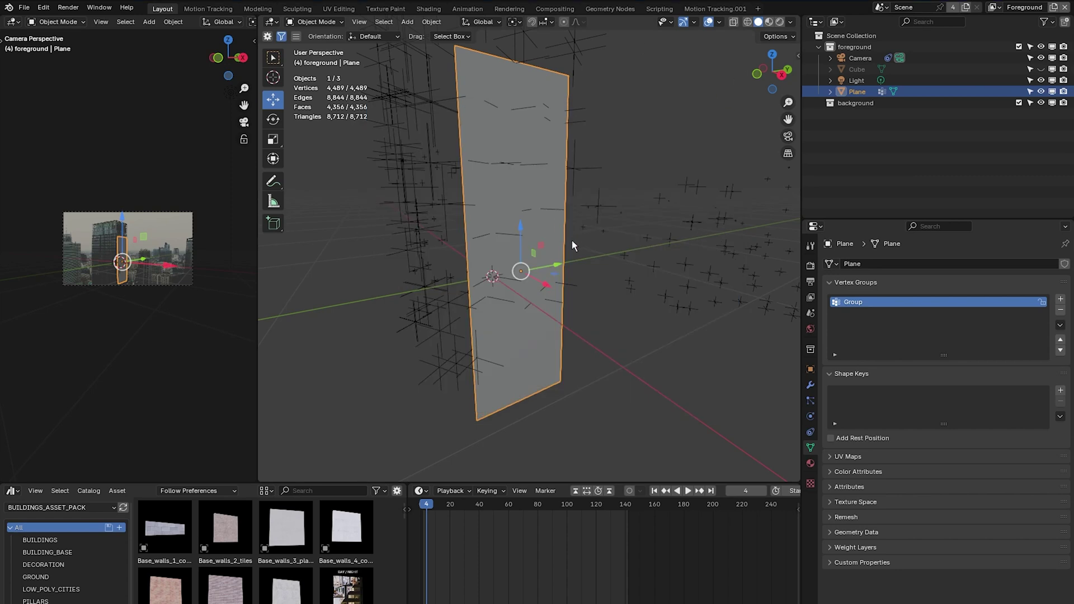
Clear the selection and add an Archimedean curve spiral to the scene
left_click(606, 177)
key("shift+a")
mouse_move(547, 249)
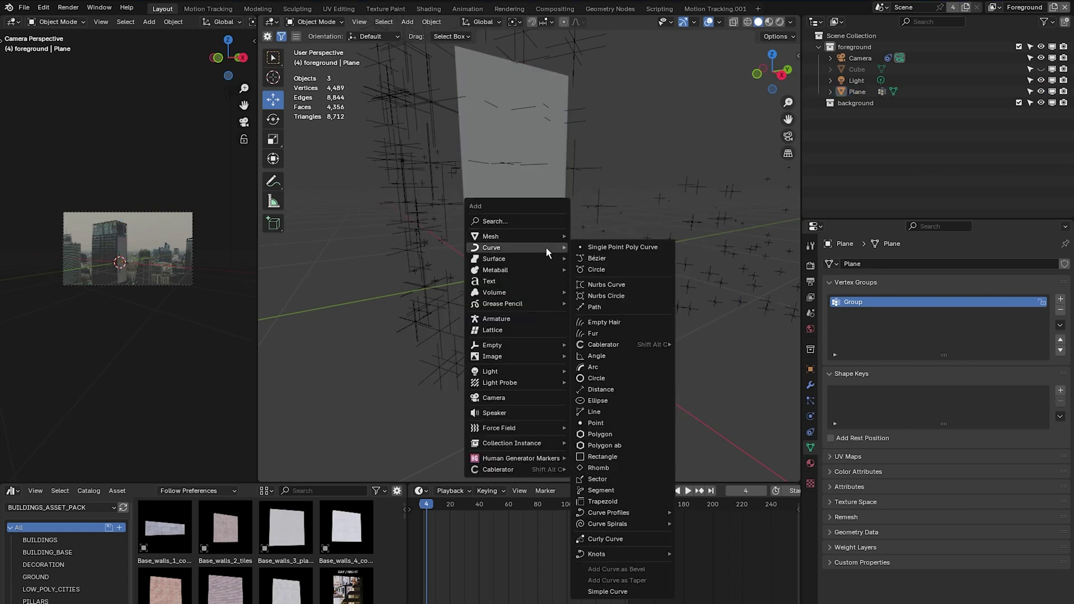
mouse_move(613, 524)
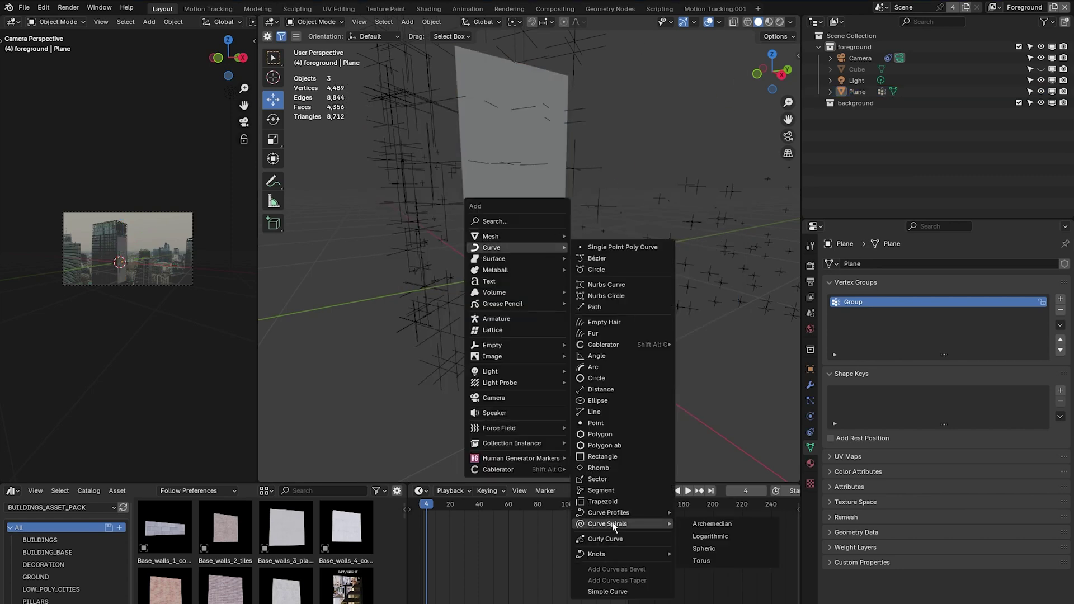
left_click(737, 524)
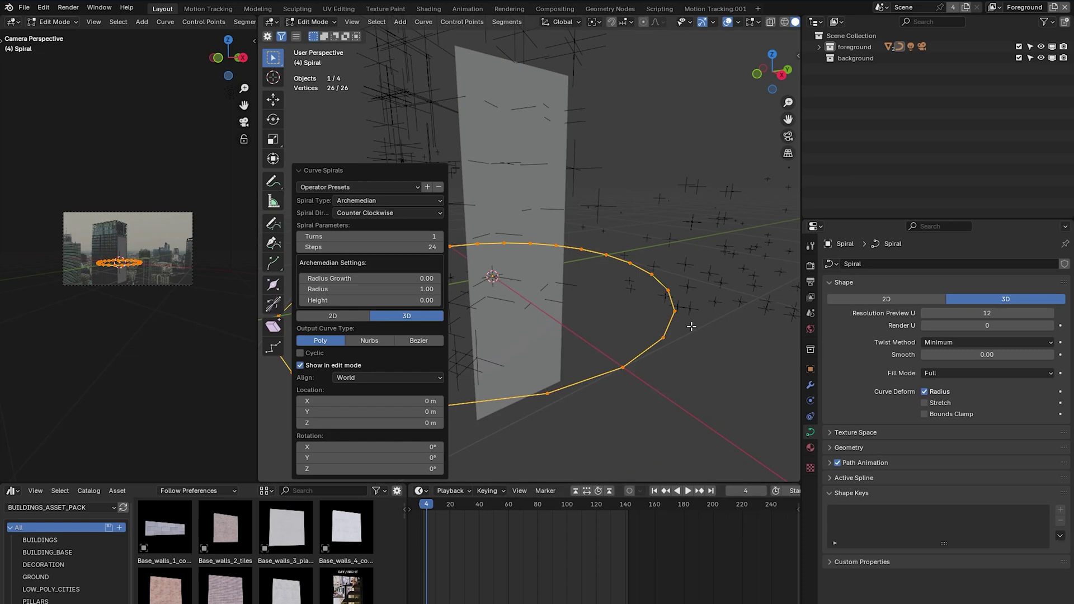
Set the new spiral's parameters to 5 turns and 50 steps
middle_click_drag(693, 324, 606, 354)
scroll(606, 354, "up", 1)
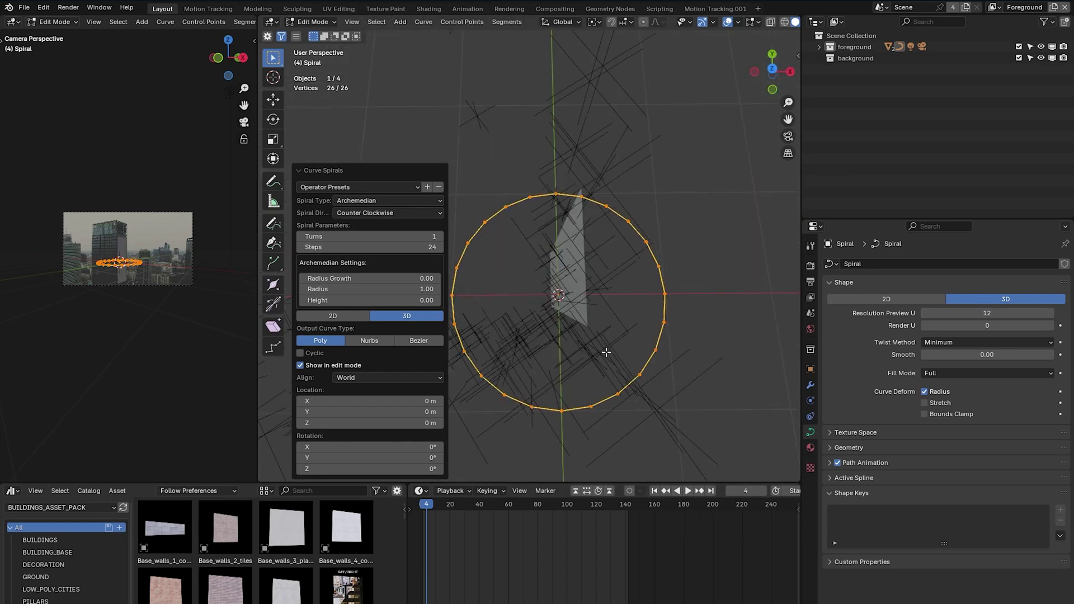
left_click(415, 238)
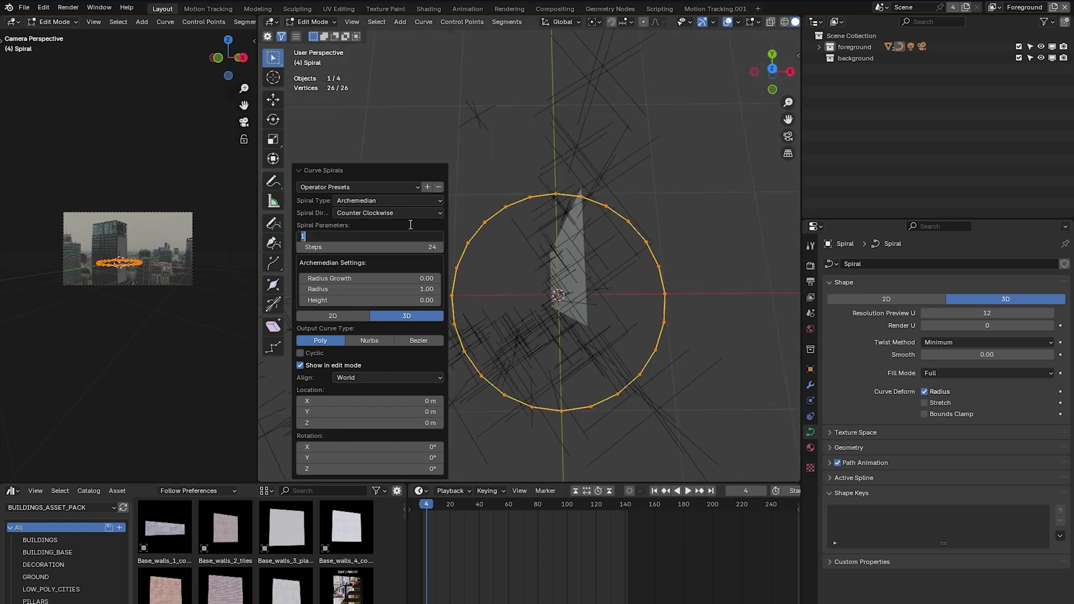
key("Return")
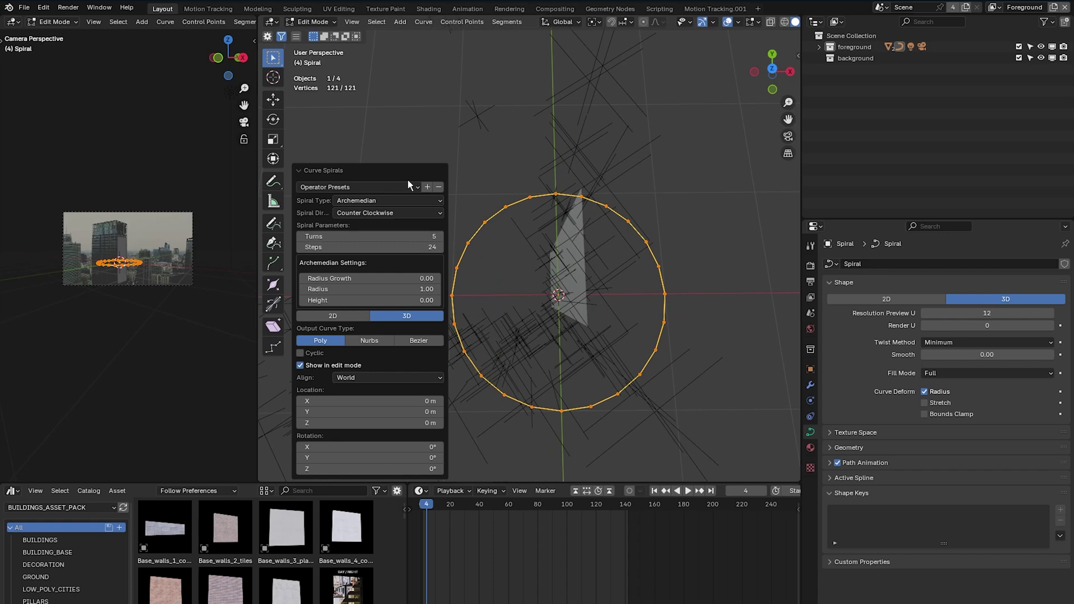
left_click(412, 250)
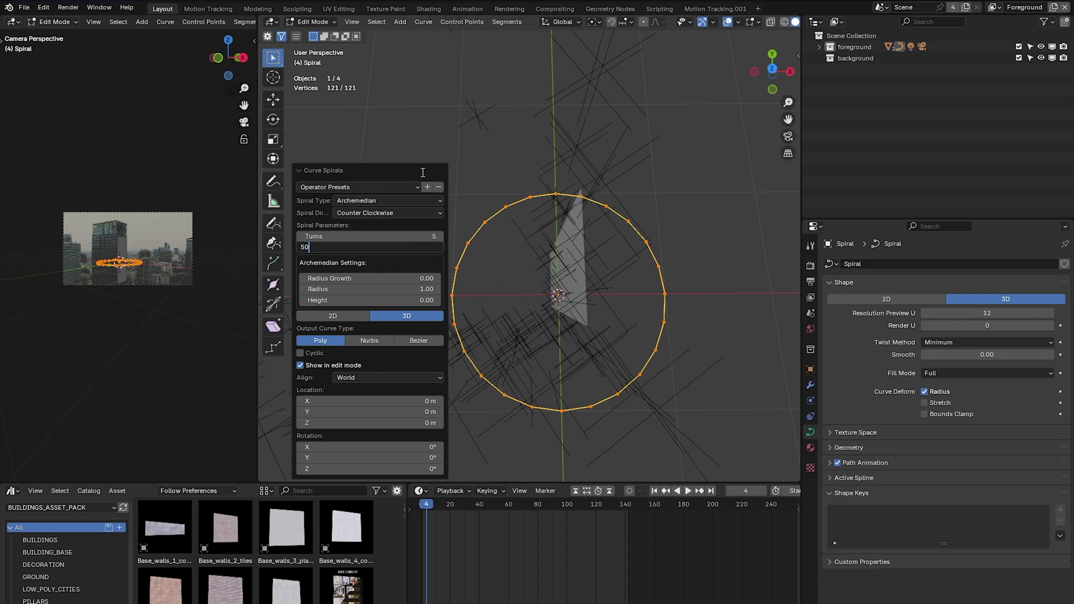
key("Return")
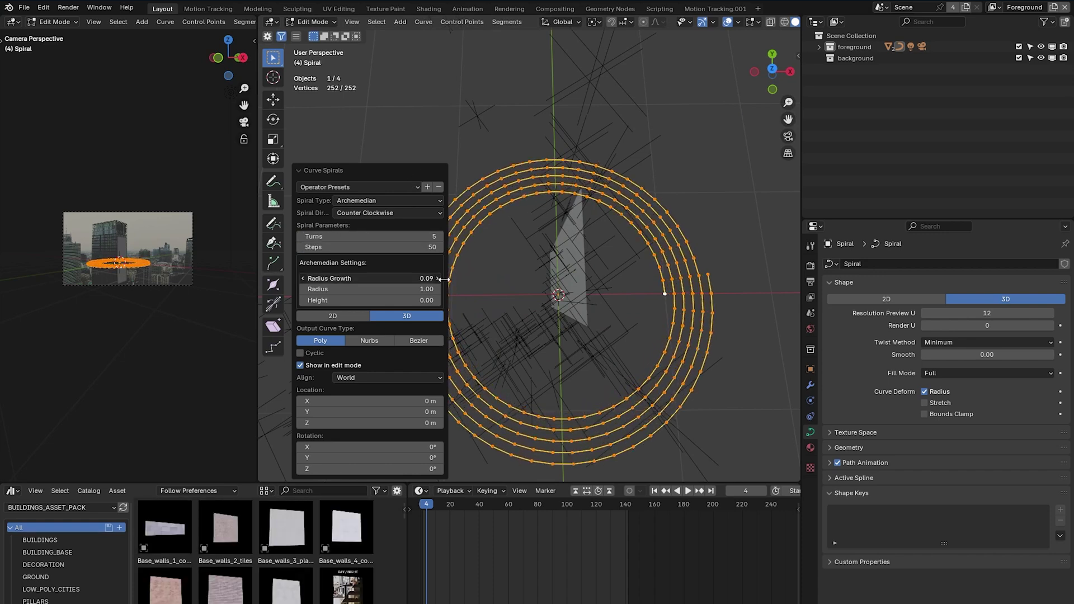
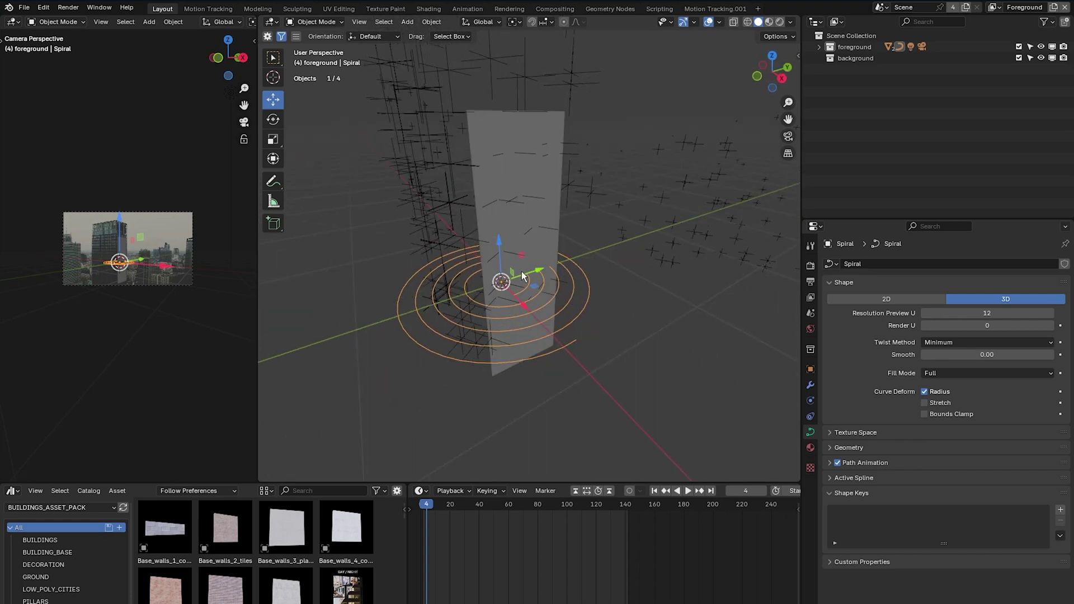
Set the spiral object's X rotation to 90° so that it stands upright
middle_click_drag(580, 104, 639, 353)
left_click(810, 369)
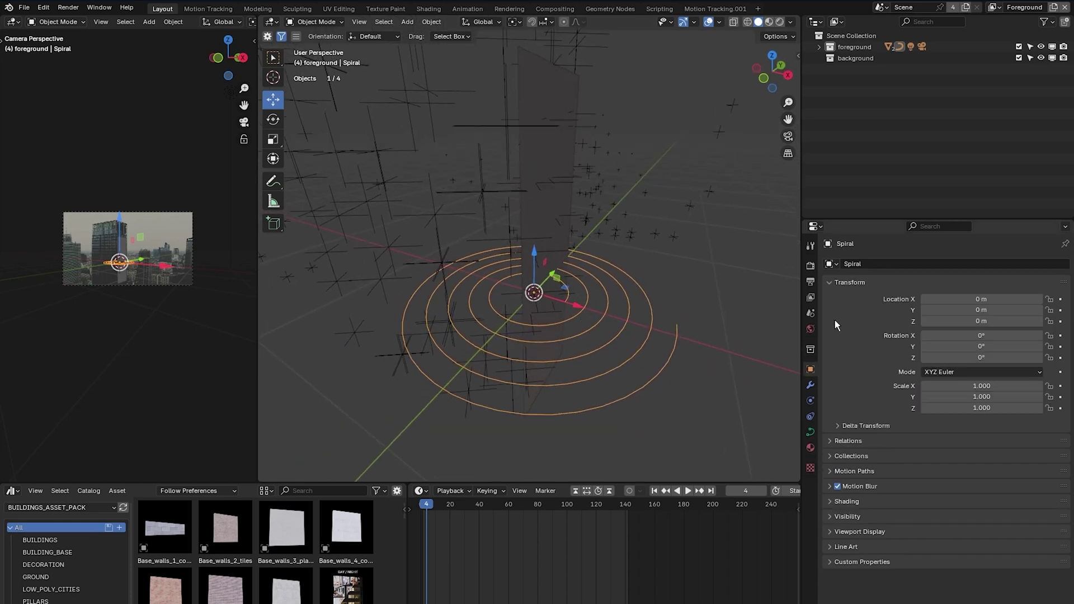
left_click(986, 338)
type("90")
key("Return")
Move the spiral straight up along Z to about 1.21 m, near the plane's top edge
middle_click_drag(699, 238, 458, 243)
middle_click_drag(506, 274, 505, 260)
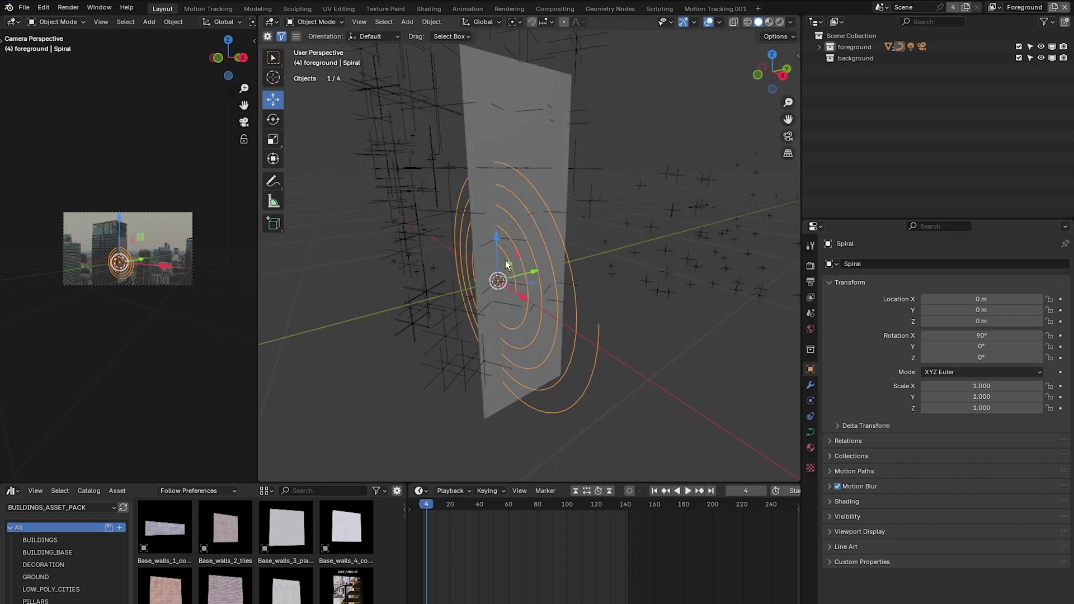
key("g")
key("z")
left_click(494, 103)
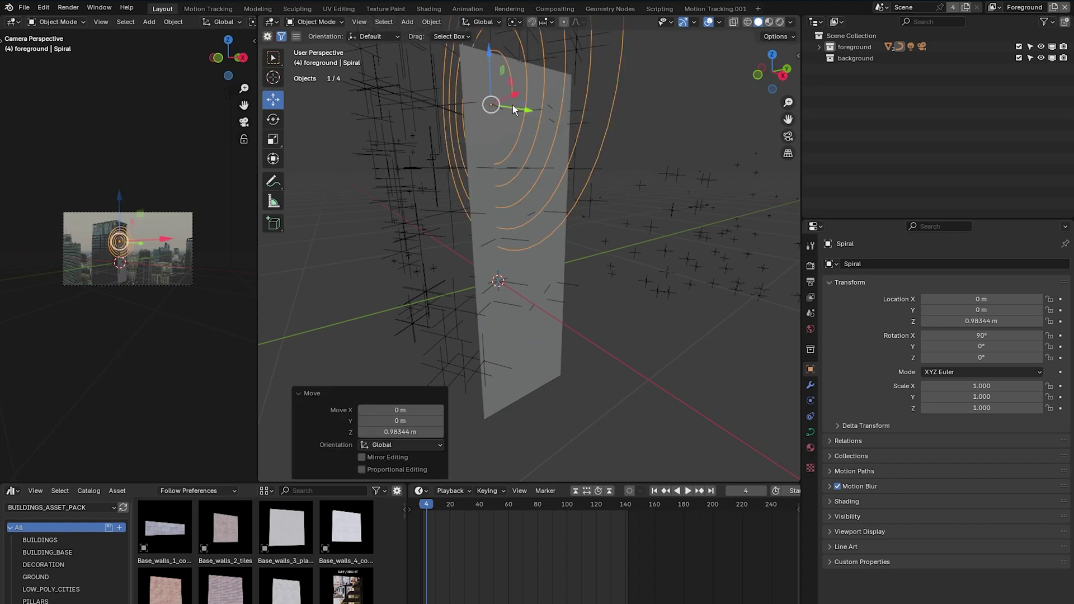
middle_click_drag(494, 103, 537, 128)
key("g")
key("z")
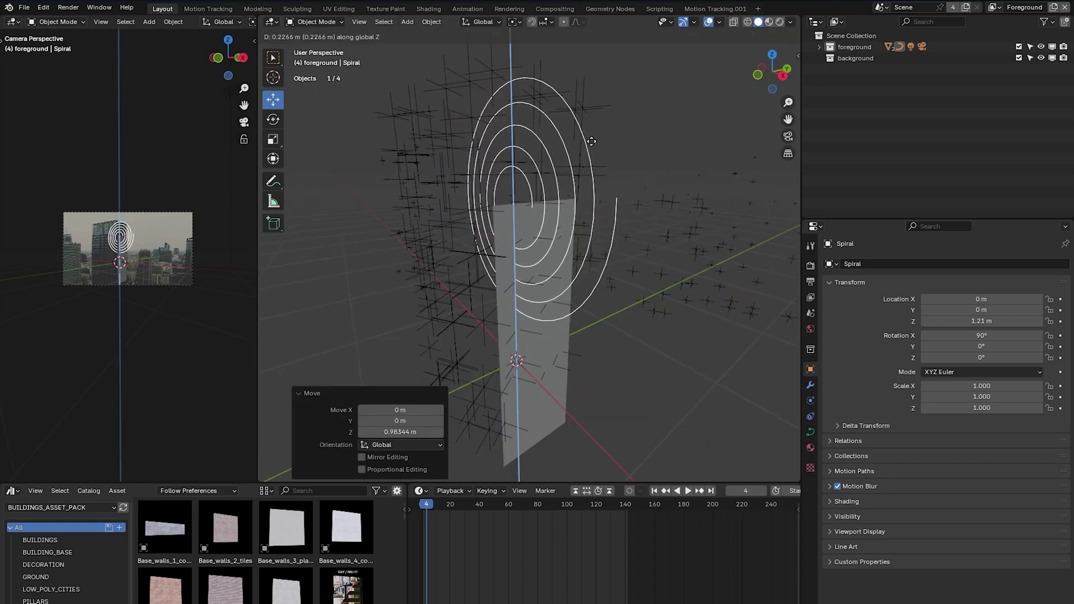
left_click(587, 144)
Shift the spiral along Y to about 0.21 m and scale it down to about 0.205
scroll(521, 209, "up", 5)
middle_click_drag(522, 209, 480, 157)
left_click_drag(480, 157, 495, 159)
middle_click_drag(496, 159, 639, 163)
key("s")
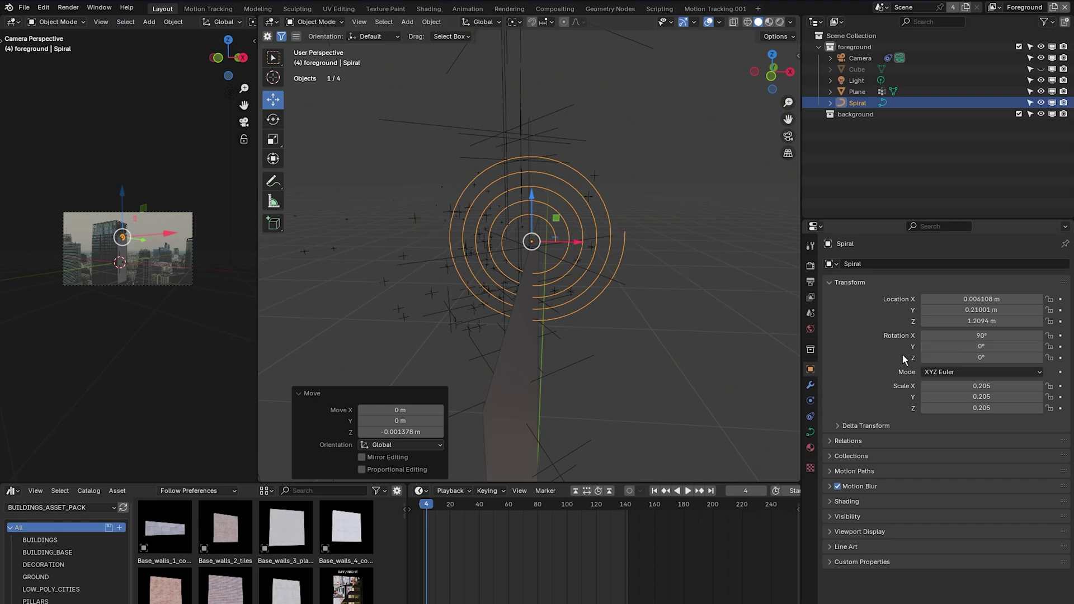
Set the spiral's Z rotation to 180° to flip the side its outer end faces
left_click(980, 358)
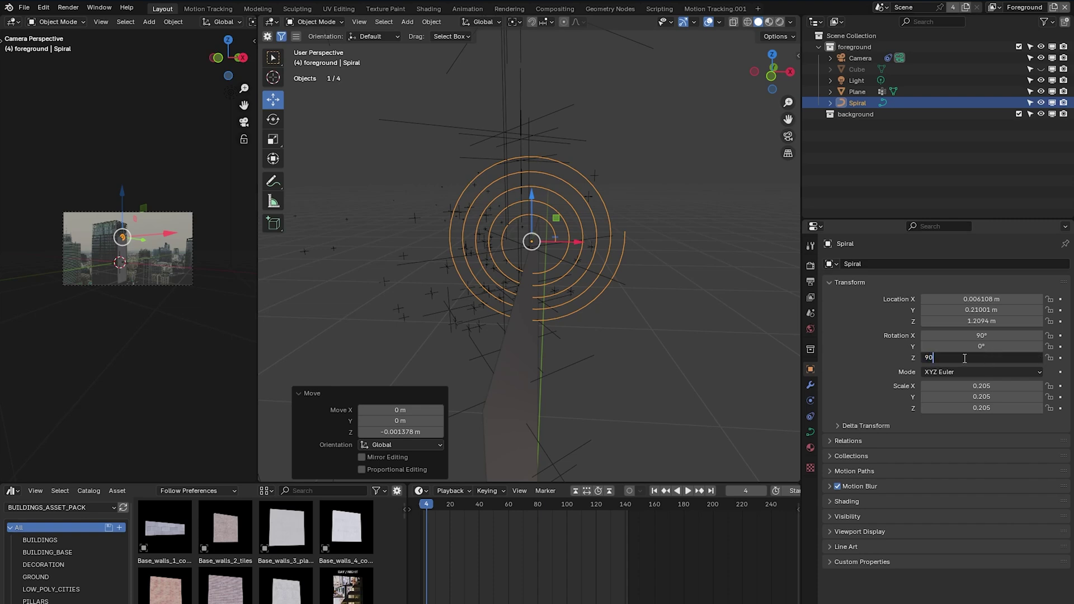
key("Return")
left_click(978, 357)
key("Return")
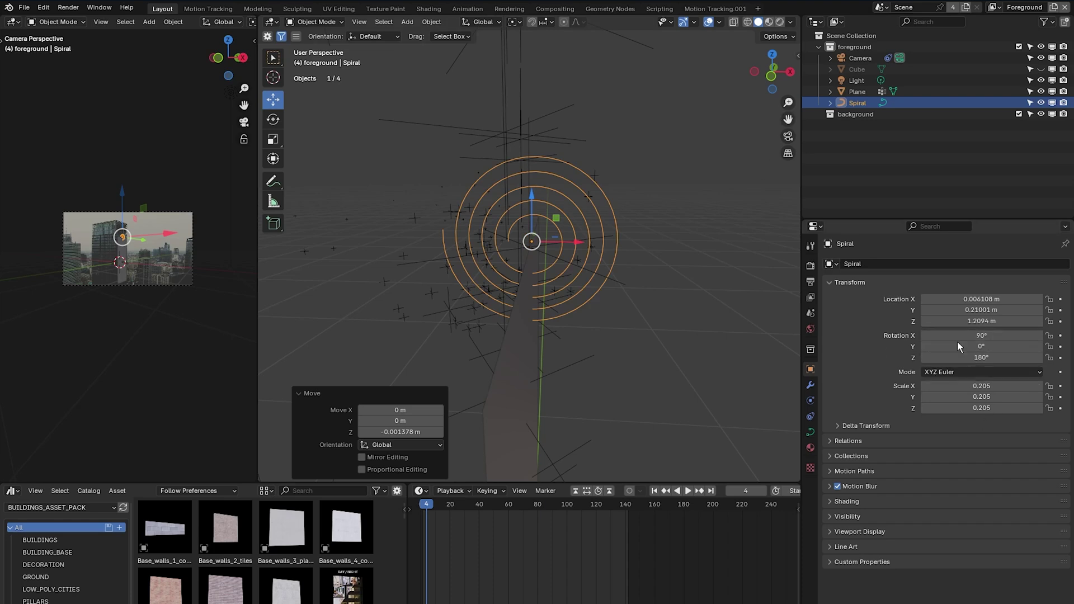
In Edit Mode and front view, pull the spiral's outer end point away from the coil by about 0.071 m
middle_click_drag(587, 303, 515, 294)
key("grave")
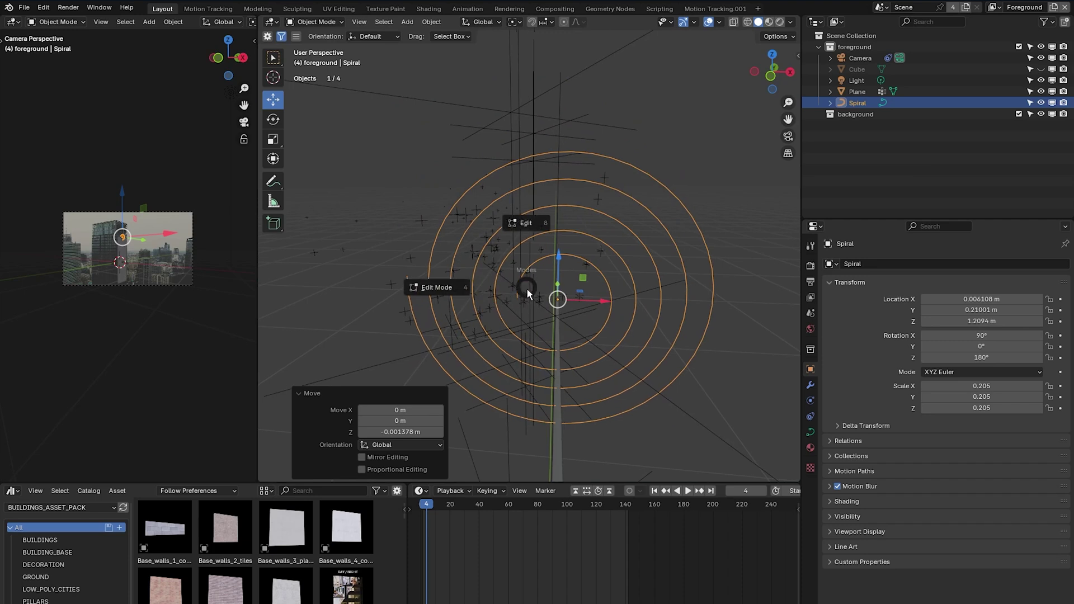
key("4")
key("Tab")
key("grave")
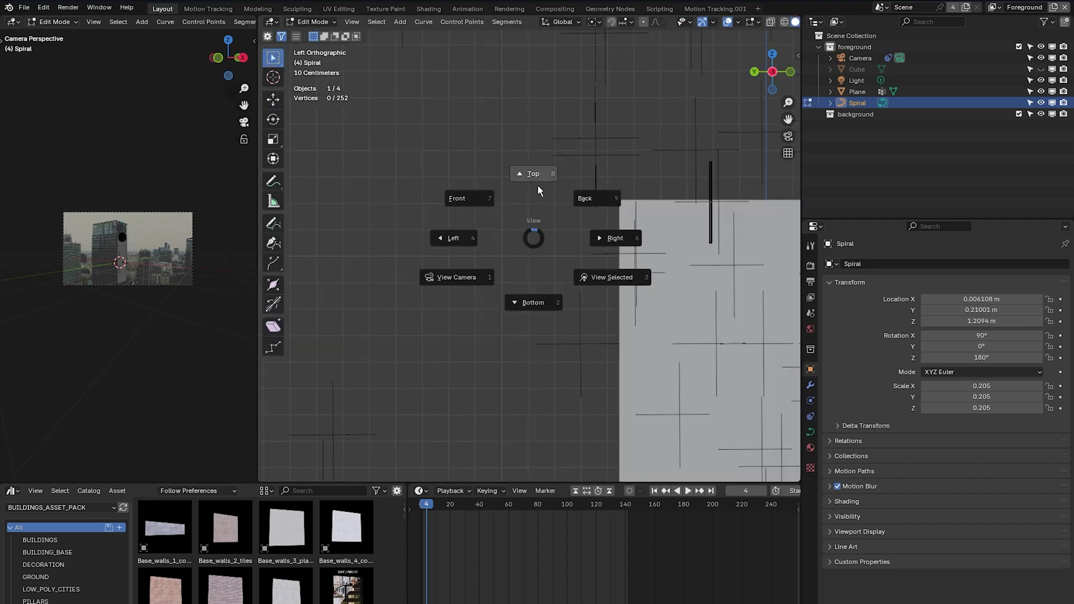
left_click(503, 199)
scroll(468, 206, "up", 5)
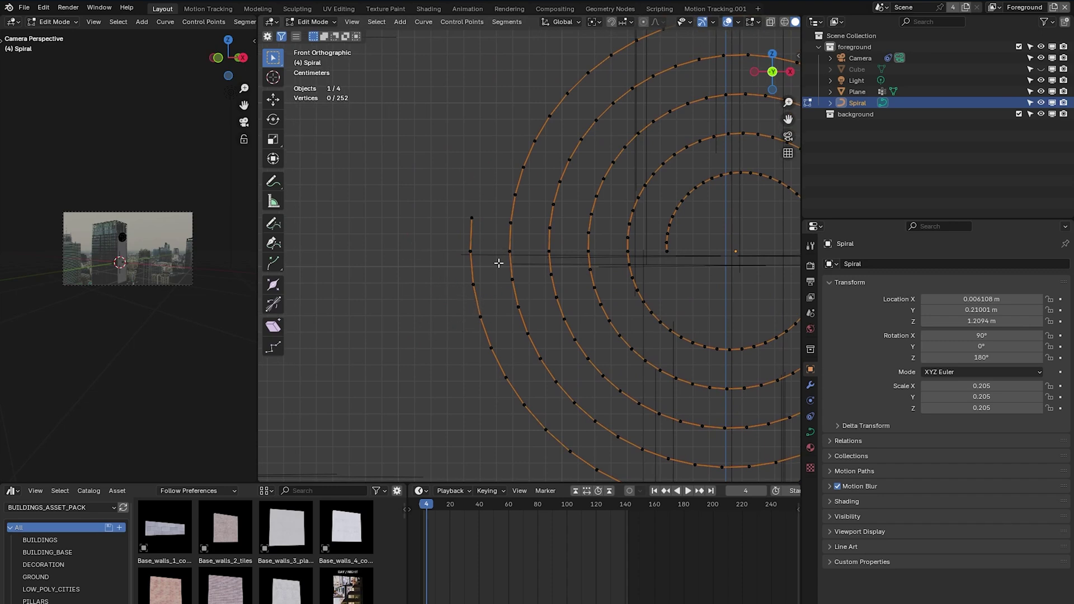
key("g")
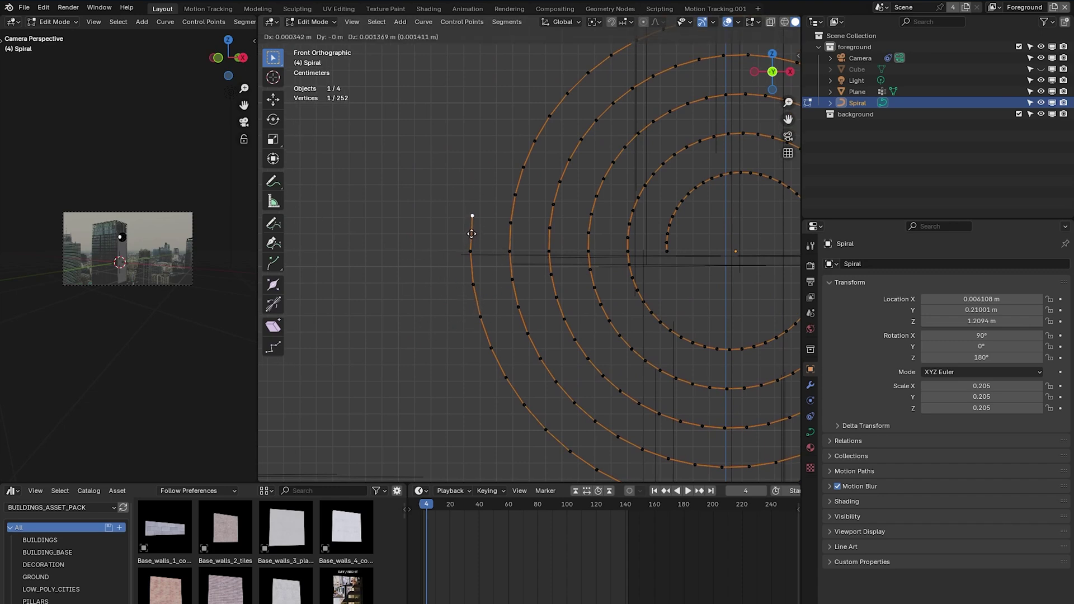
left_click(354, 238)
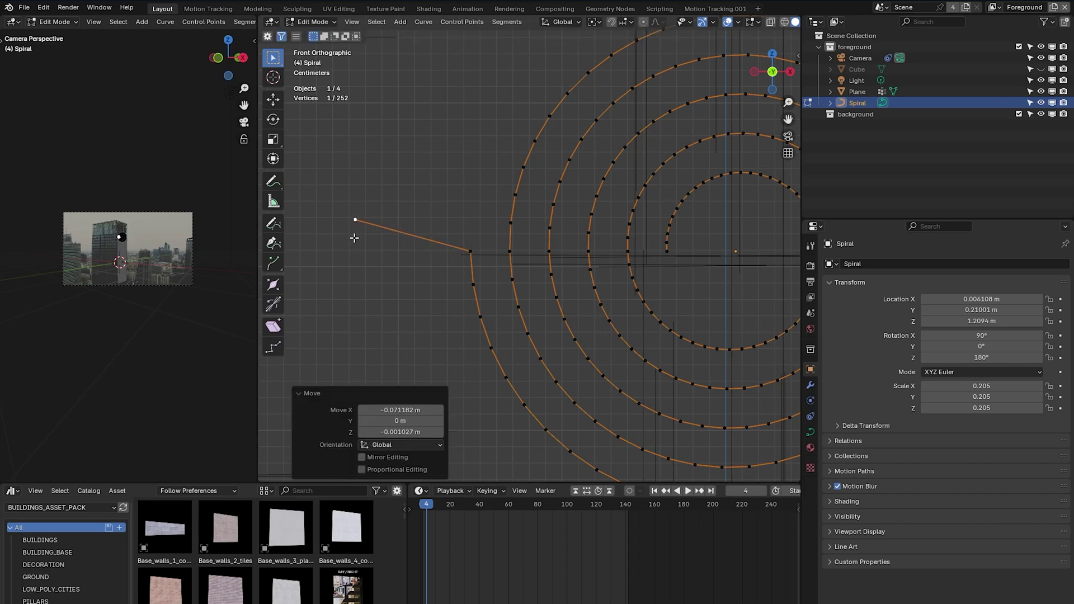
Reposition the next two control points behind the spiral's outer end to form a smooth outward-bending tail
left_click(473, 253)
key("g")
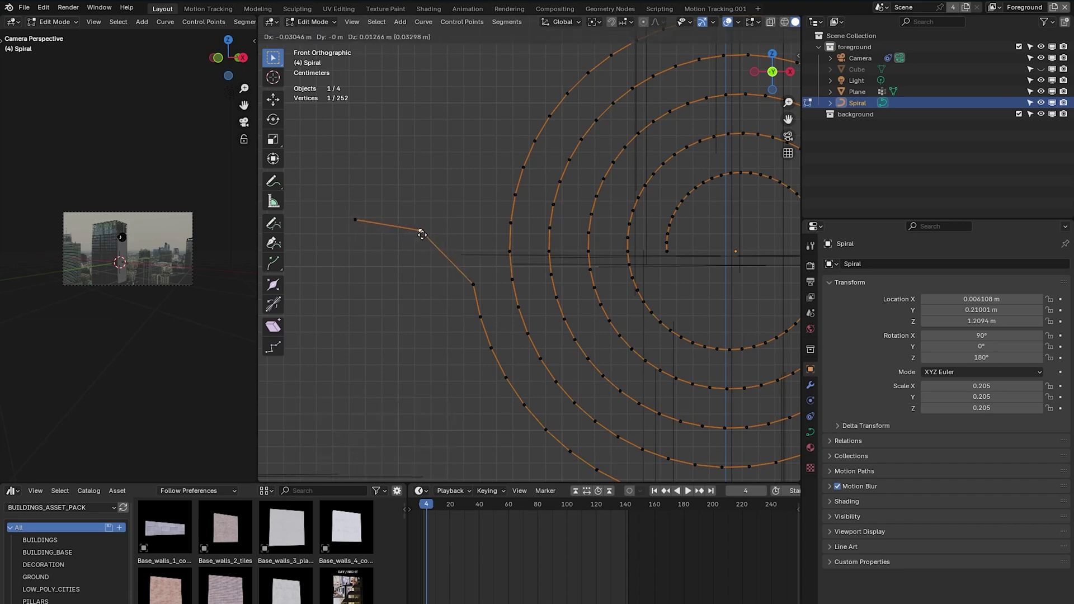
left_click(422, 229)
left_click(472, 283)
key("g")
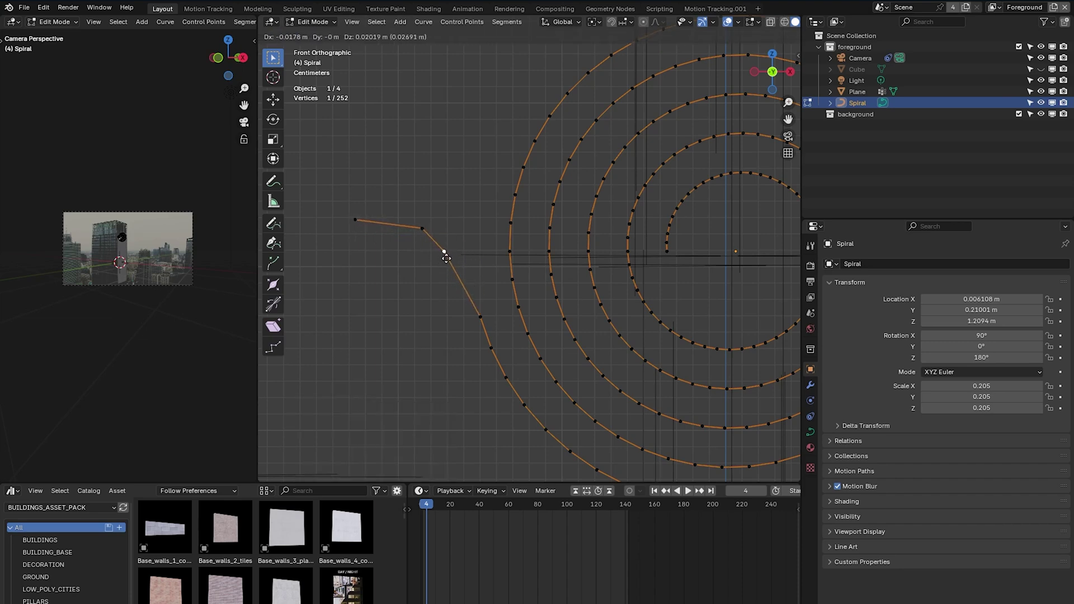
left_click(462, 249)
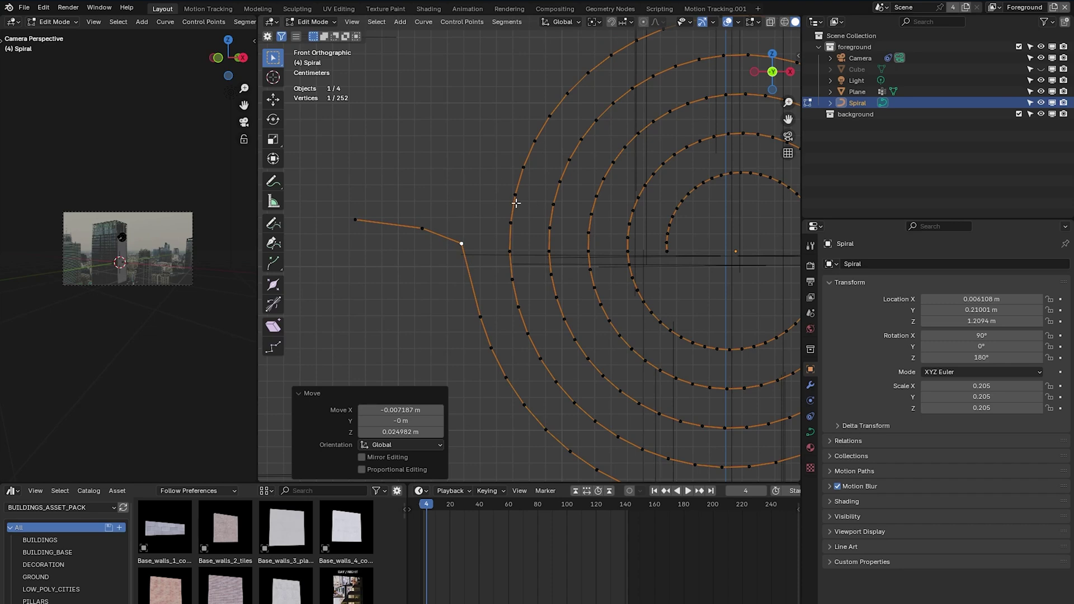
key("g")
left_click(461, 270)
Nudge the tail's end point about 0.004 m back toward the coil
middle_click_drag(458, 271, 518, 295, "shift")
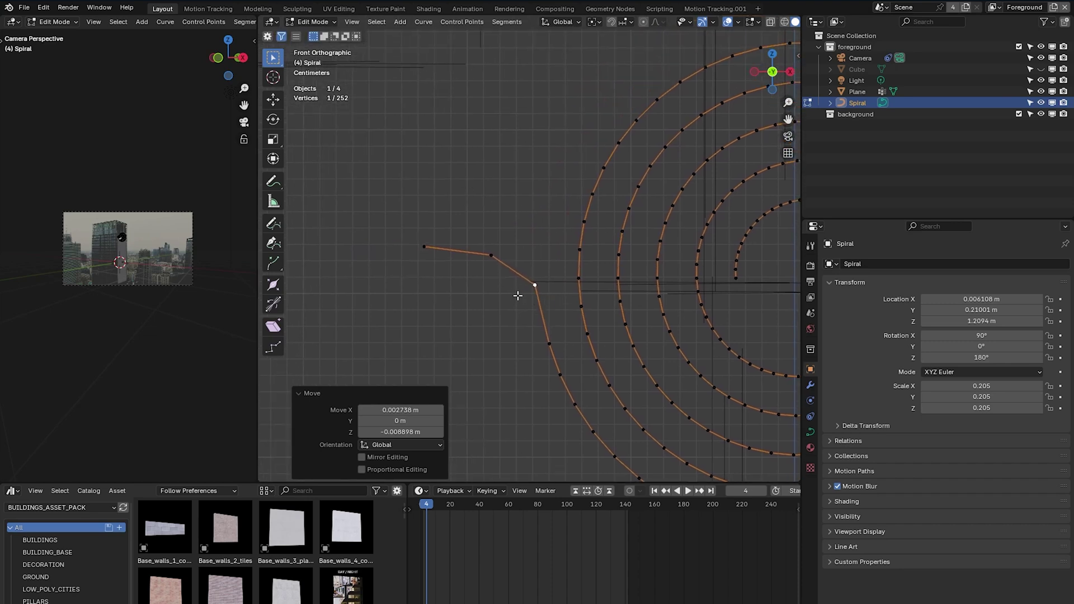
left_click(425, 246)
key("g")
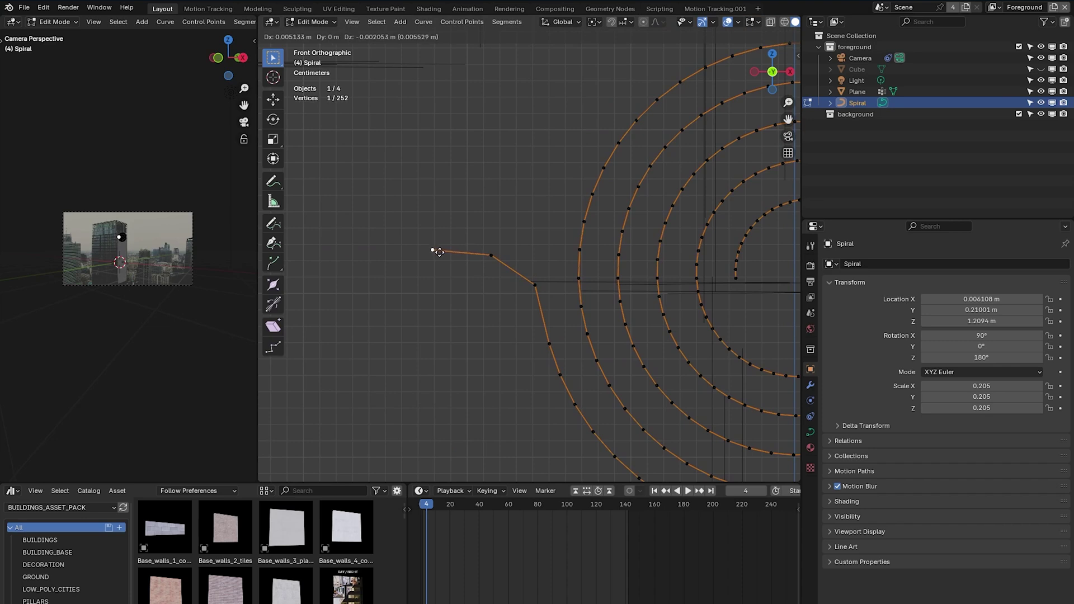
left_click(440, 248)
middle_click_drag(678, 324, 540, 283, "shift")
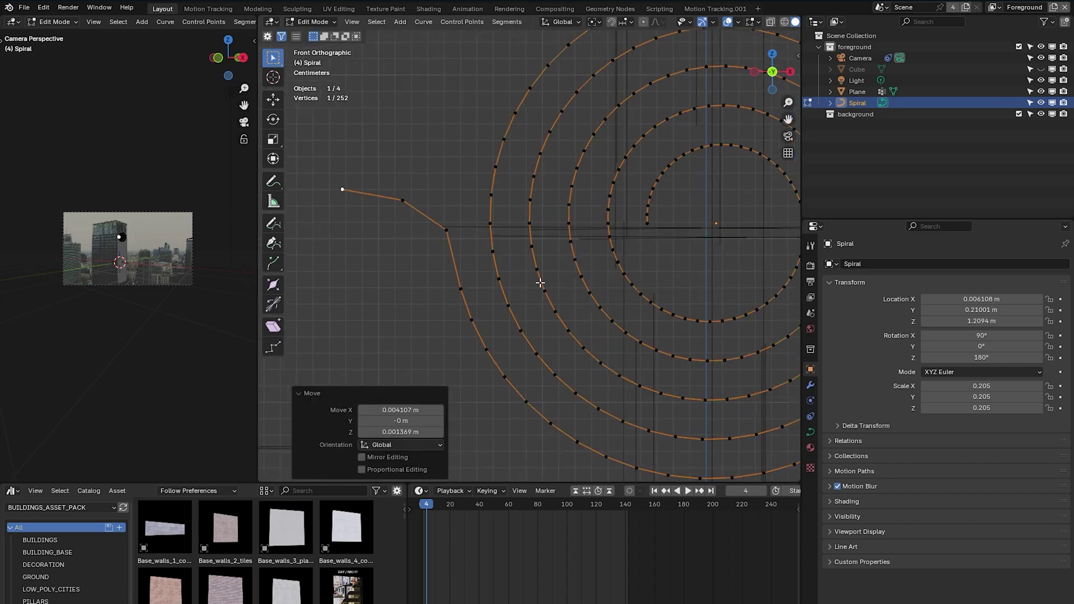
Check the reshaped spiral, cycling the viewport shading, and return to Object Mode
scroll(585, 274, "down", 3)
scroll(553, 283, "up", 3)
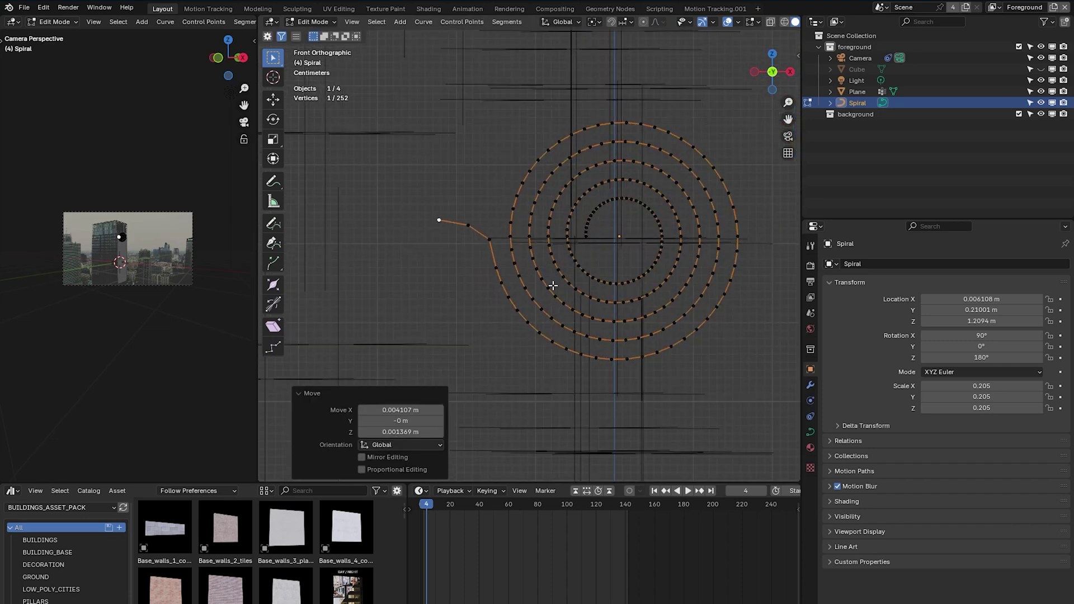
scroll(558, 319, "down", 2)
scroll(542, 252, "up", 2)
scroll(569, 256, "down", 4)
middle_click_drag(595, 256, 575, 275)
key("z")
left_click(570, 270)
key("z")
left_click(660, 276)
key("ctrl+Tab")
left_click(629, 247)
Add a Curve deform modifier to the plane and set Spiral as its curve object
middle_click_drag(630, 253, 511, 368)
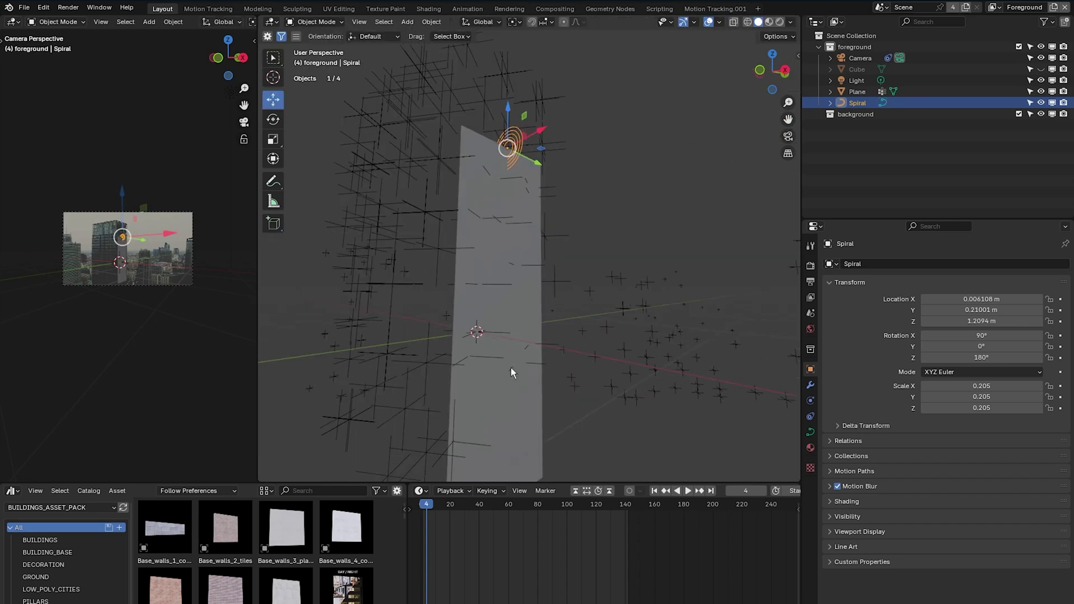
left_click(514, 298)
left_click(810, 385)
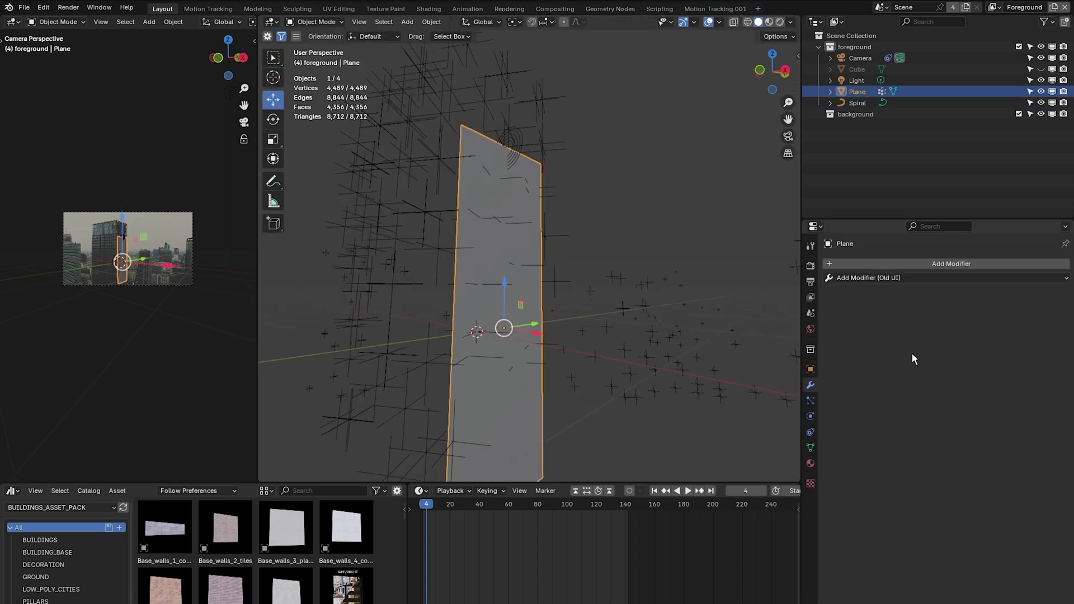
left_click(912, 263)
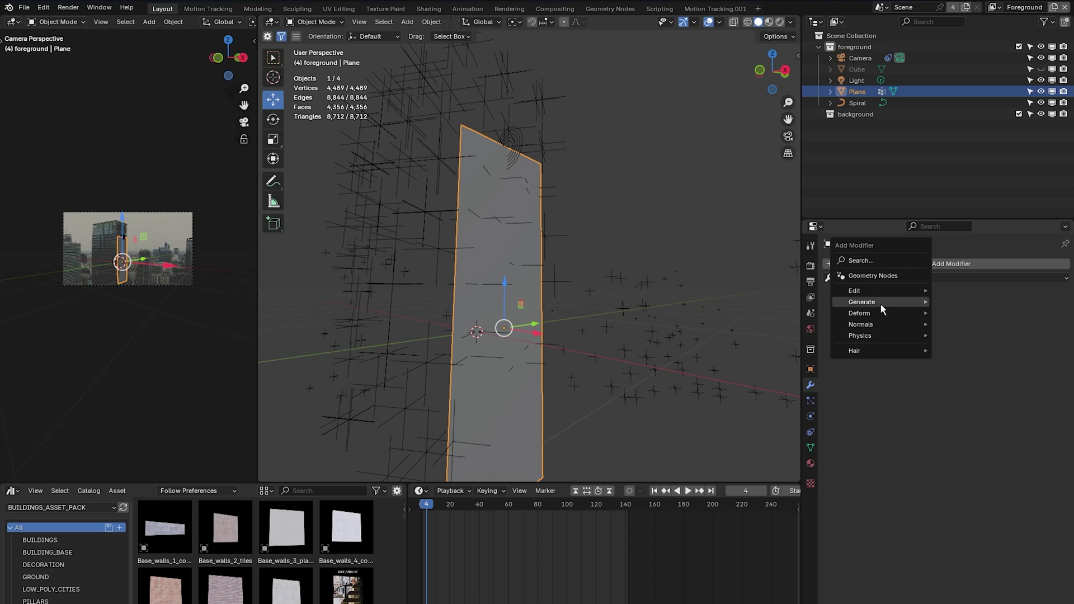
mouse_move(872, 326)
mouse_move(895, 312)
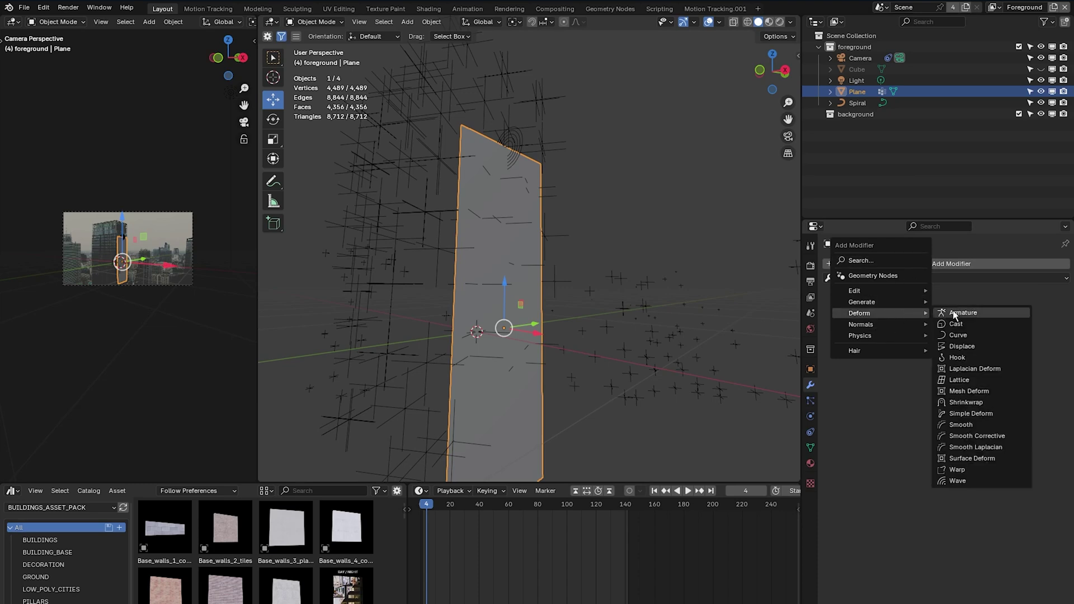
left_click(968, 335)
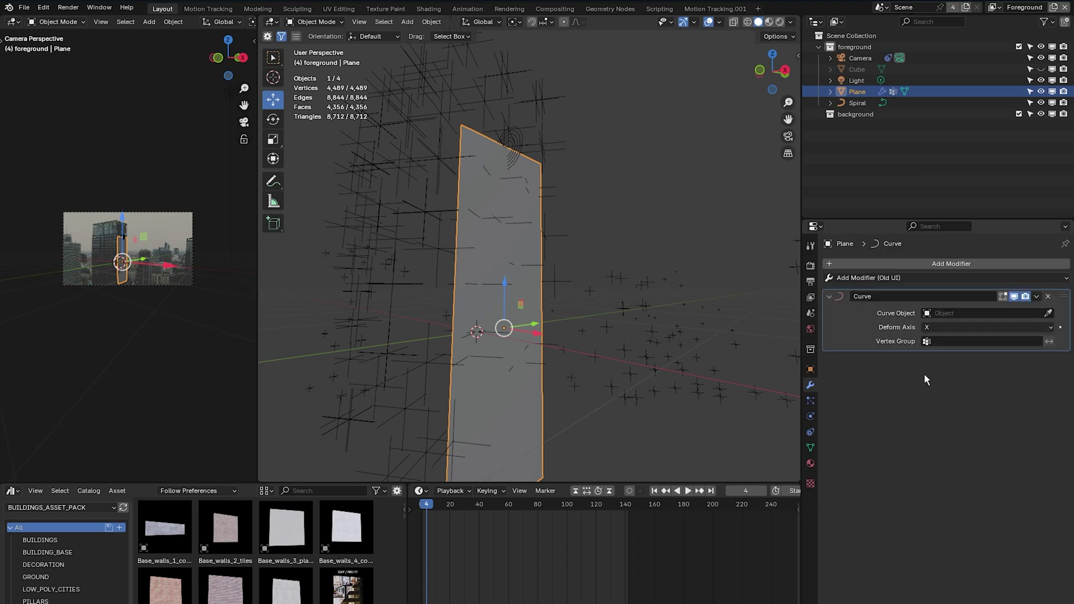
left_click(929, 315)
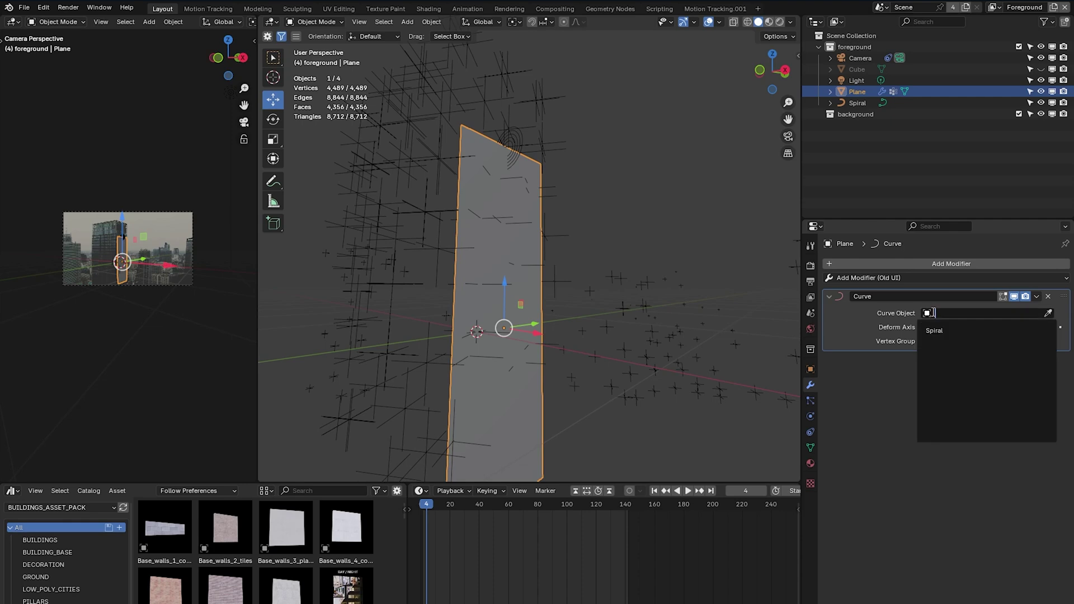
left_click(949, 332)
middle_click_drag(652, 385, 647, 418)
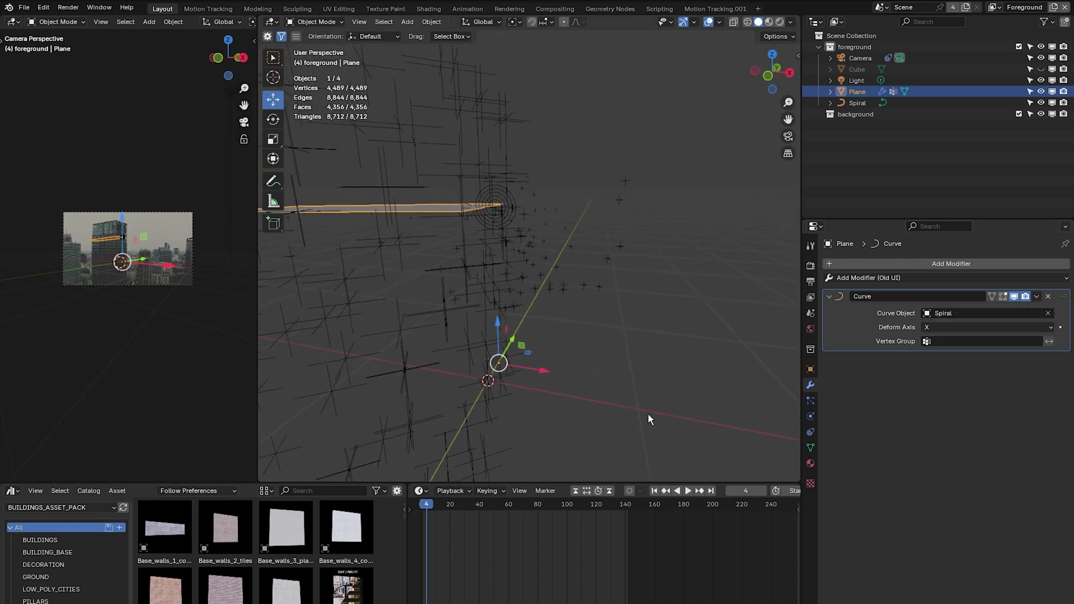
Set the deform axis of the plane's Curve modifier to -Y so the banner rolls up along the spiral
left_click(1050, 327)
left_click(959, 389)
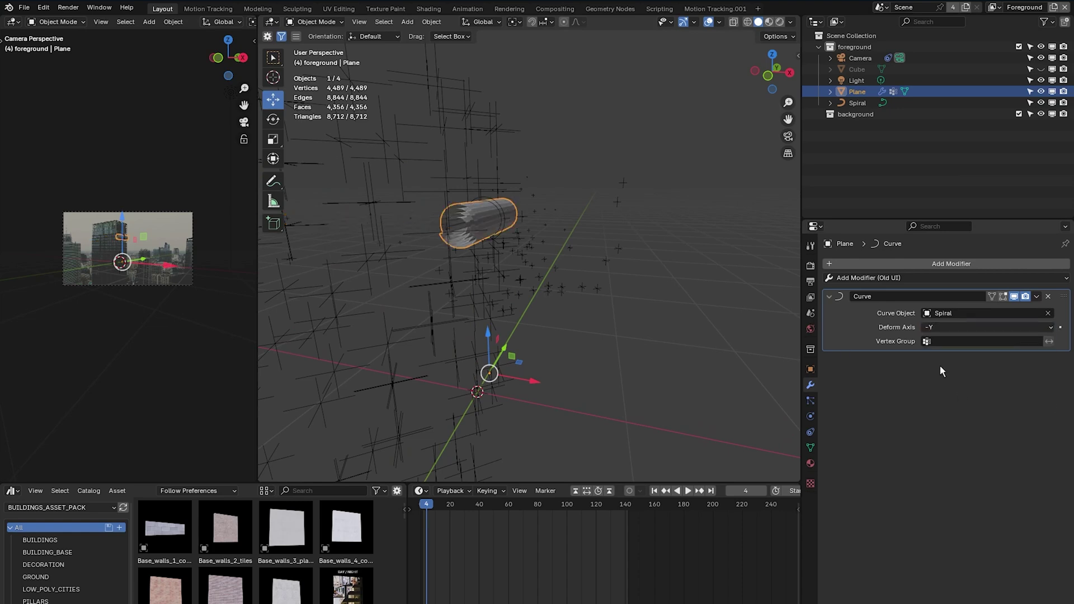
middle_click_drag(501, 304, 571, 319)
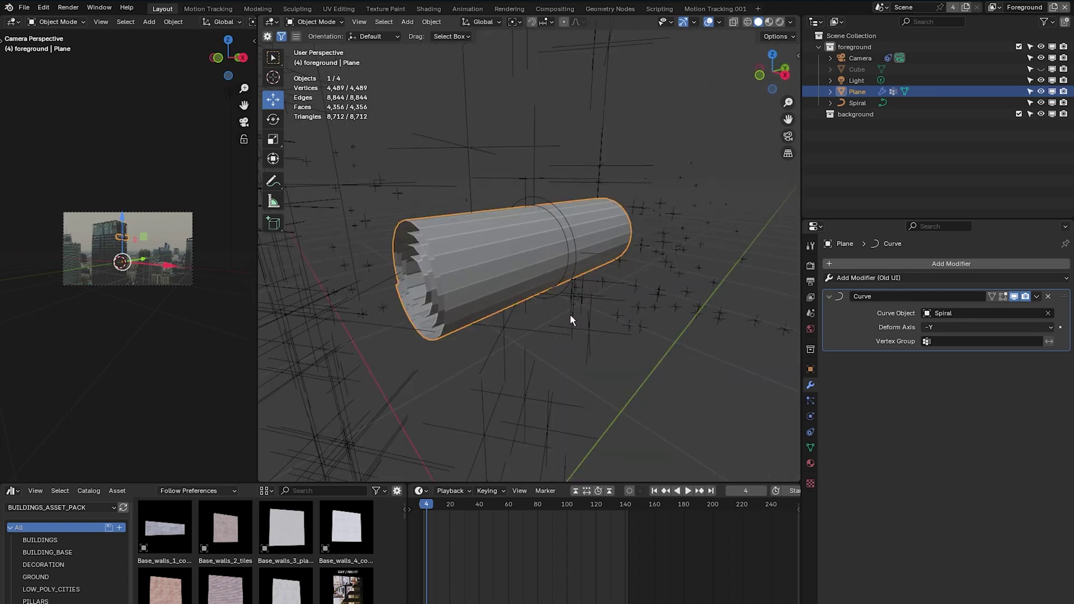
Scale the Spiral curve uniformly to about 0.66 and examine the rolled banner from several sides
right_click(476, 256)
left_click(472, 255)
middle_click_drag(473, 254, 593, 241)
scroll(593, 241, "down", 3)
left_click(618, 224)
key("s")
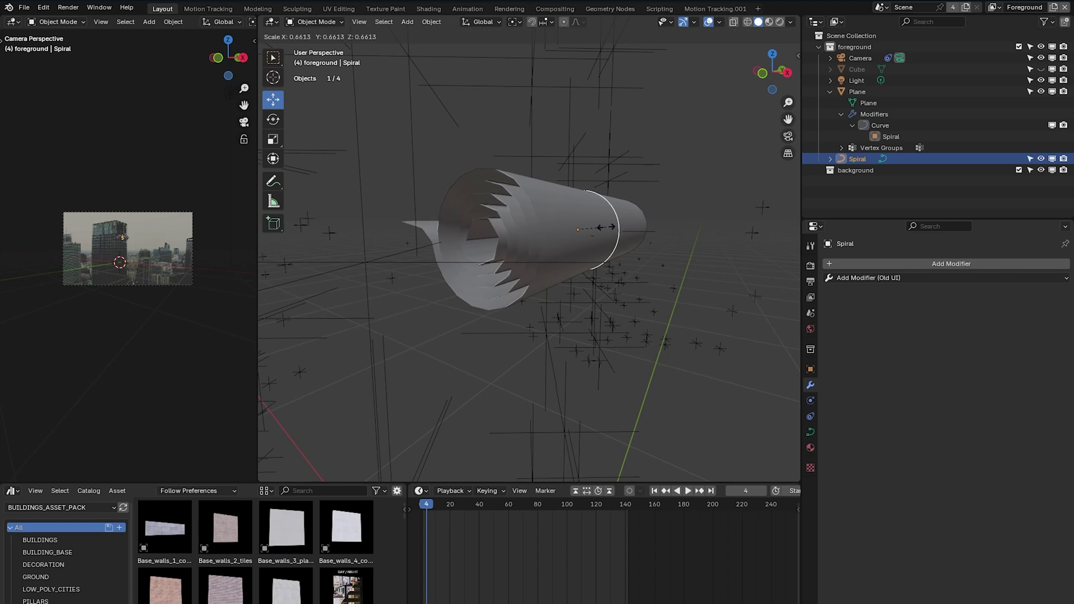
left_click(566, 253)
middle_click_drag(567, 249, 606, 273)
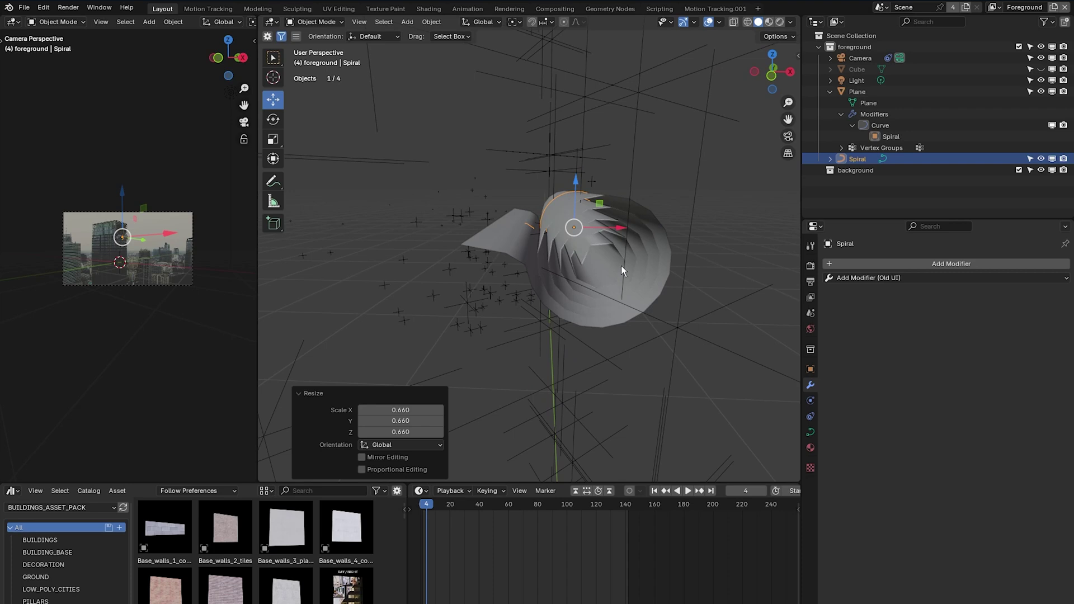
middle_click_drag(683, 262, 609, 271)
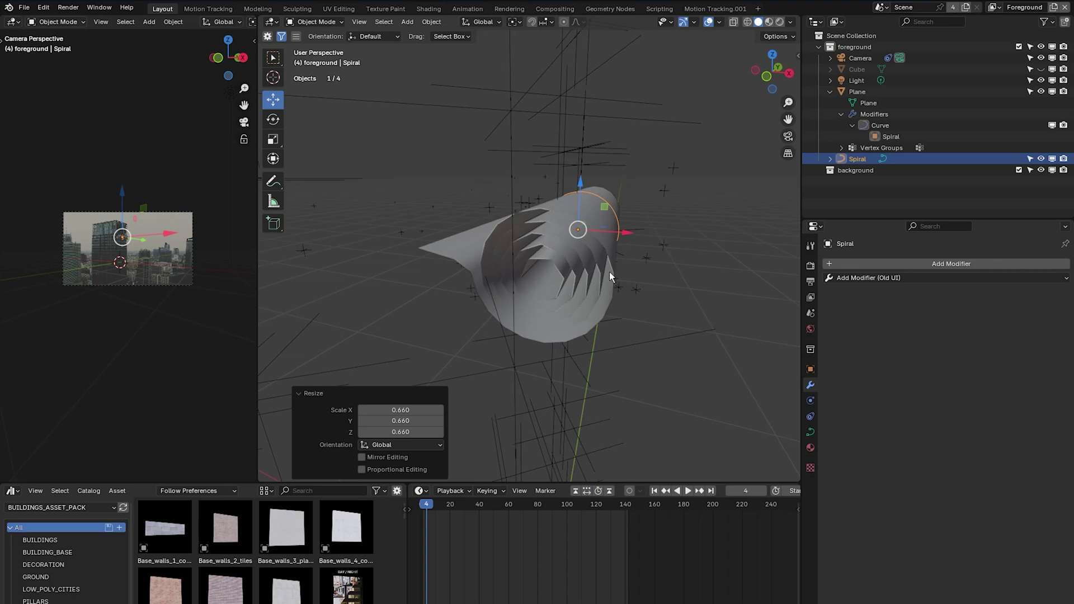
Try changing the plane's Z location to slide the banner along the spiral, and undo the change
left_click(612, 270)
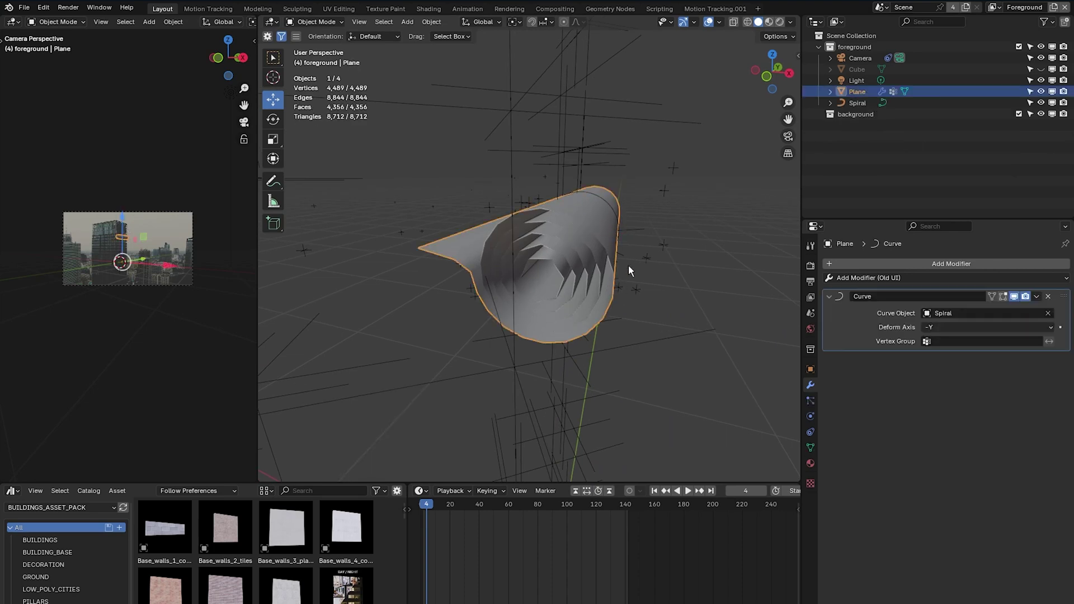
left_click(810, 370)
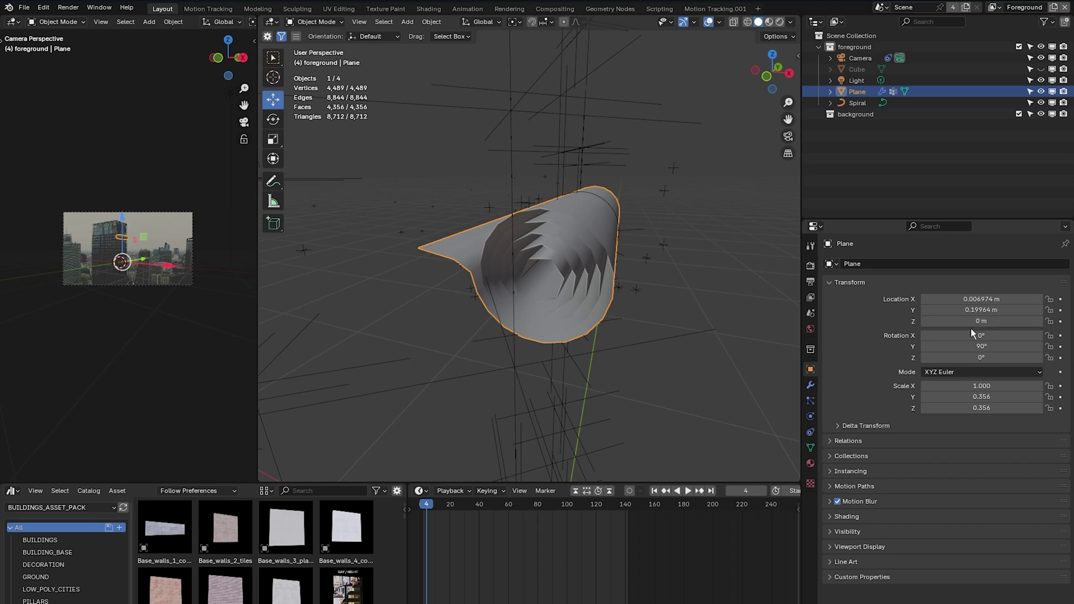
left_click_drag(980, 322, 979, 321)
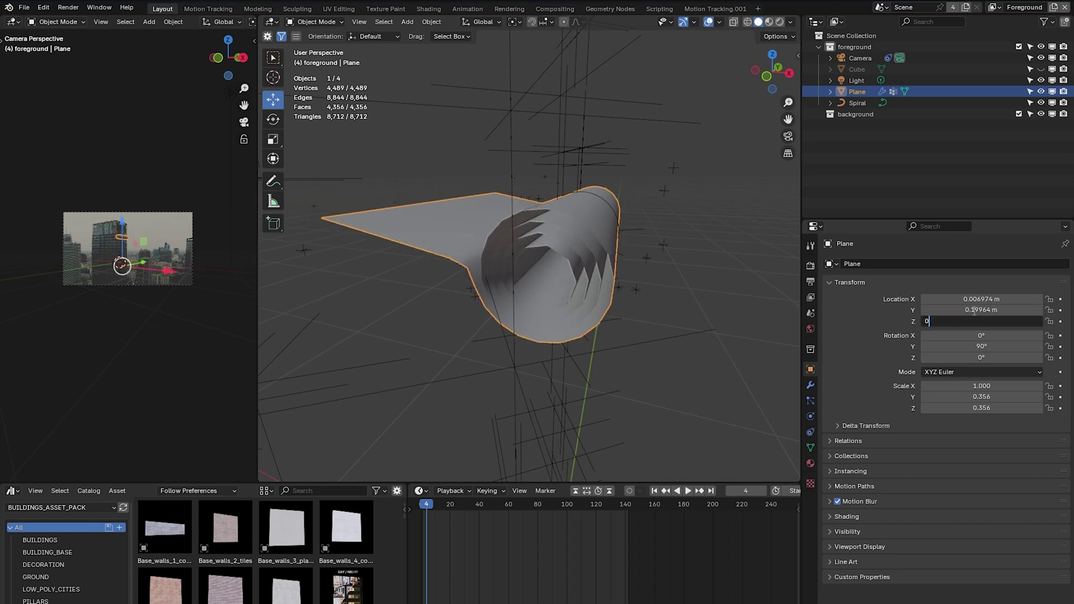
key("ctrl+z")
Add Cloth physics to the plane and go to frame 1
middle_click_drag(660, 246, 504, 293)
left_click(612, 317)
left_click(524, 234)
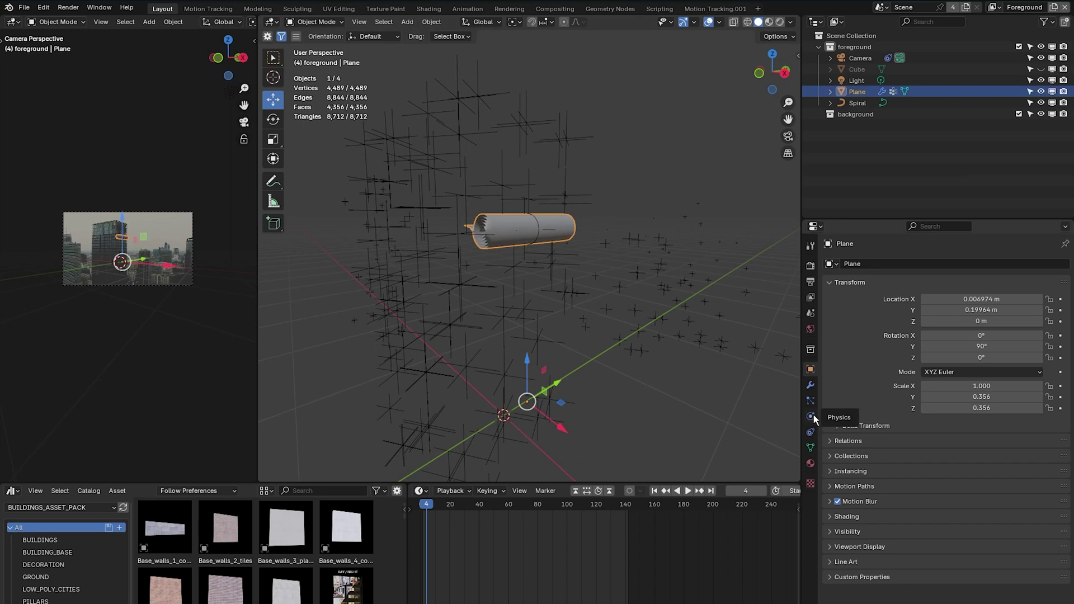
left_click(812, 417)
left_click(895, 290)
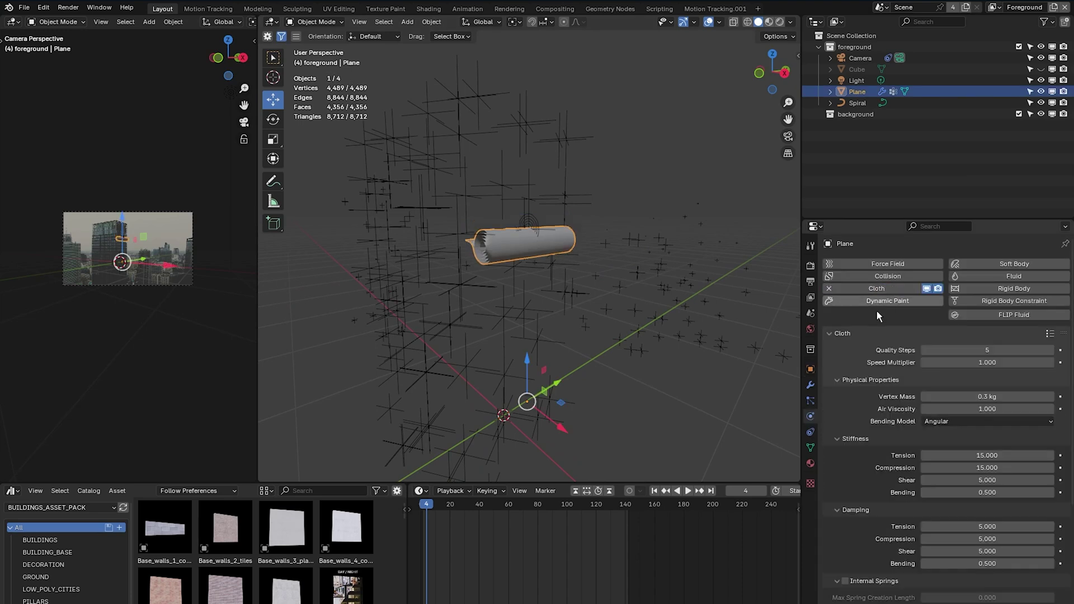
left_click_drag(427, 509, 423, 506)
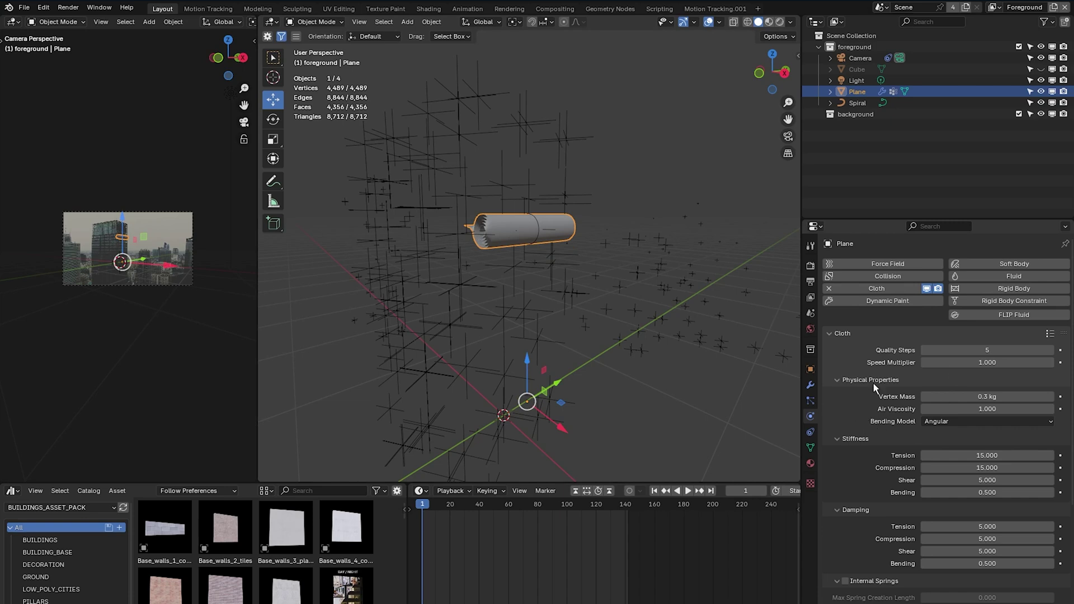
Set the pin group in the cloth's Shape settings to the vertex group named Group
scroll(871, 462, "down", 10)
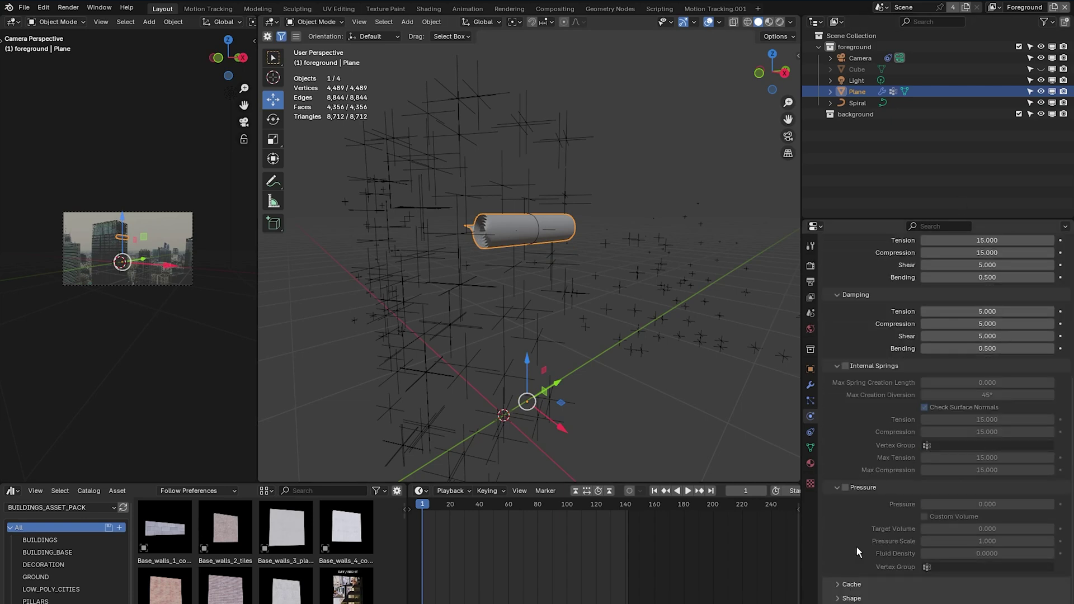
left_click(851, 598)
scroll(861, 559, "down", 4)
left_click(929, 529)
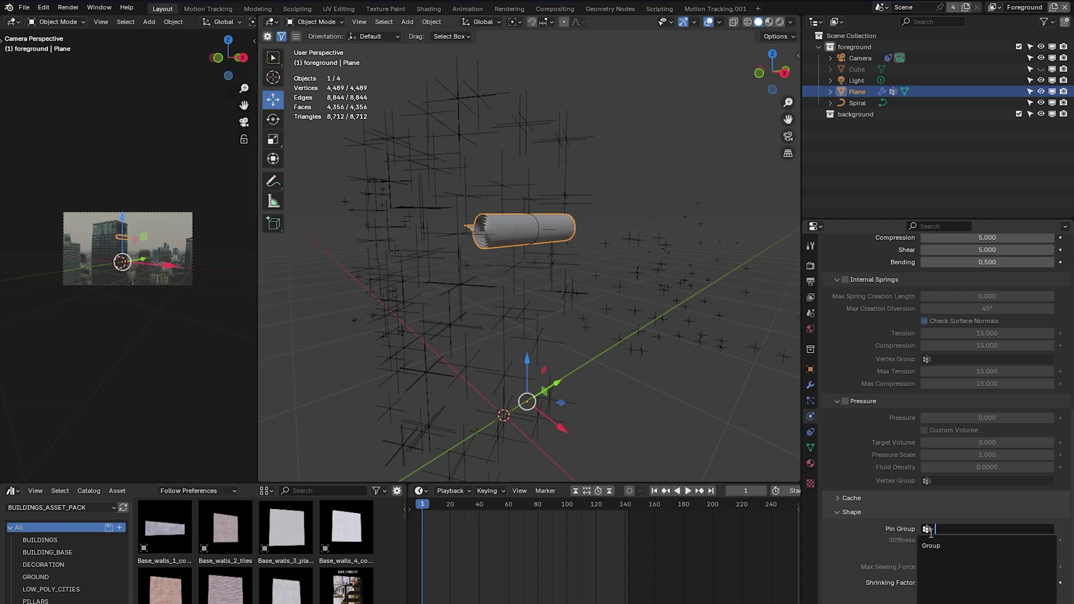
scroll(861, 386, "up", 10)
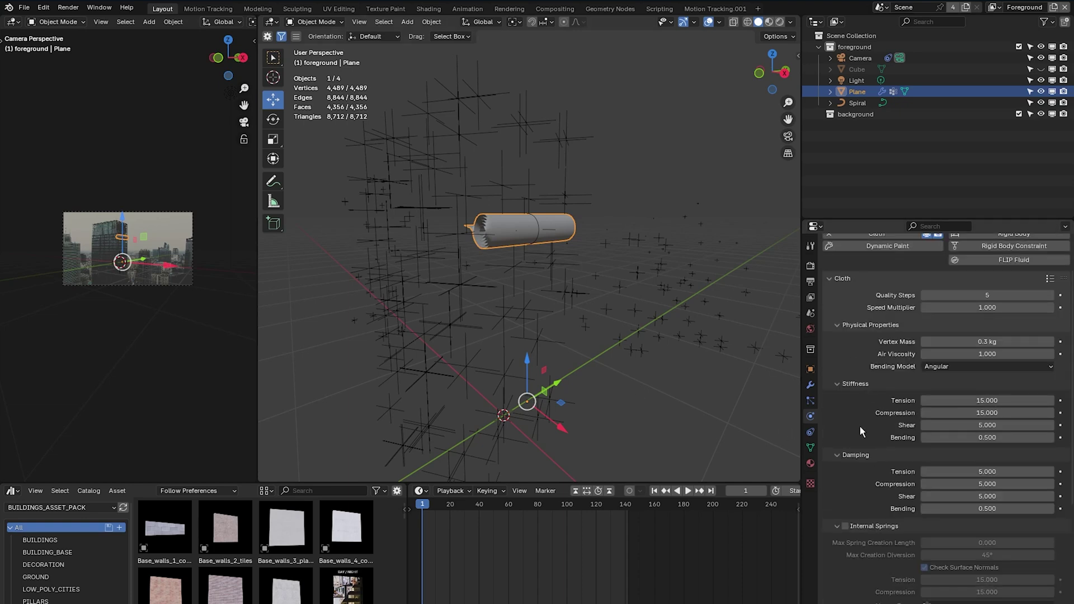
scroll(861, 428, "up", 1)
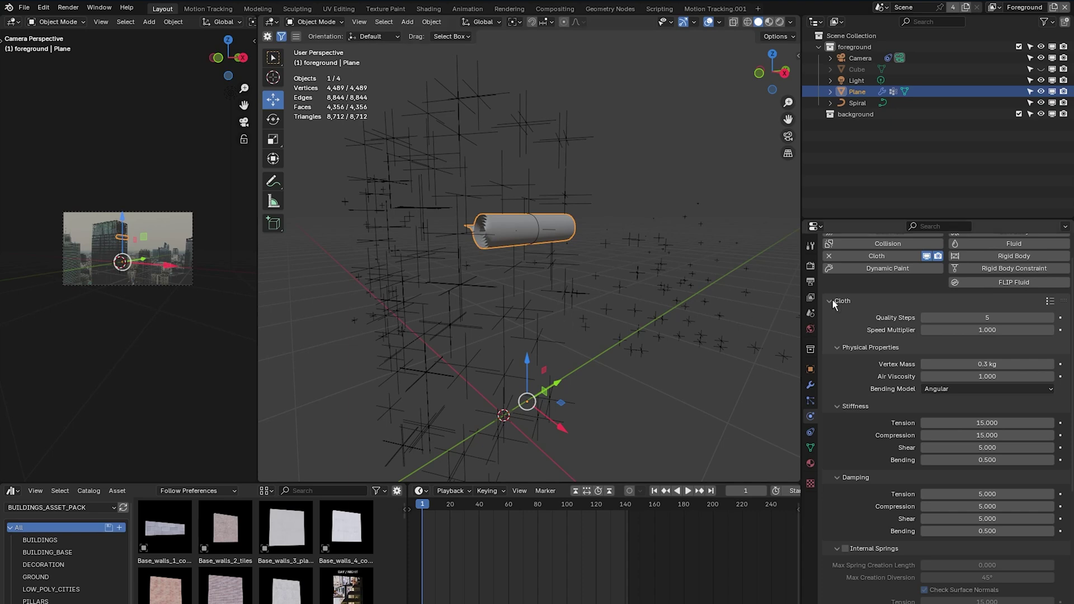
Play the cloth simulation in the camera view to check how the banner unrolls, and return to frame 4
middle_click_drag(596, 318, 648, 330)
key("Right")
middle_click_drag(573, 327, 619, 303)
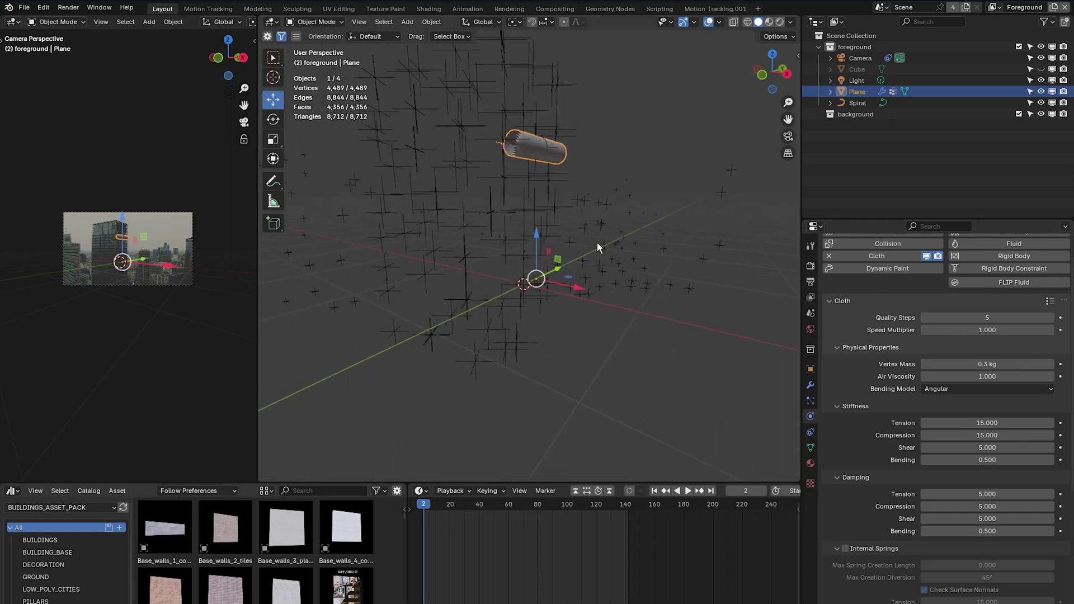
key("KP_0")
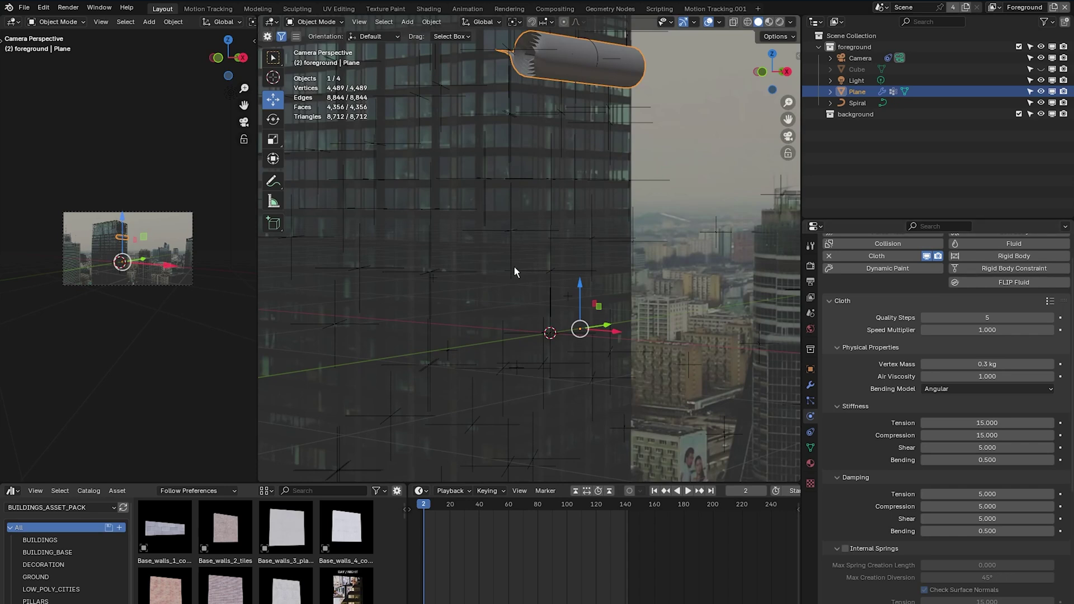
key("Home")
key("space")
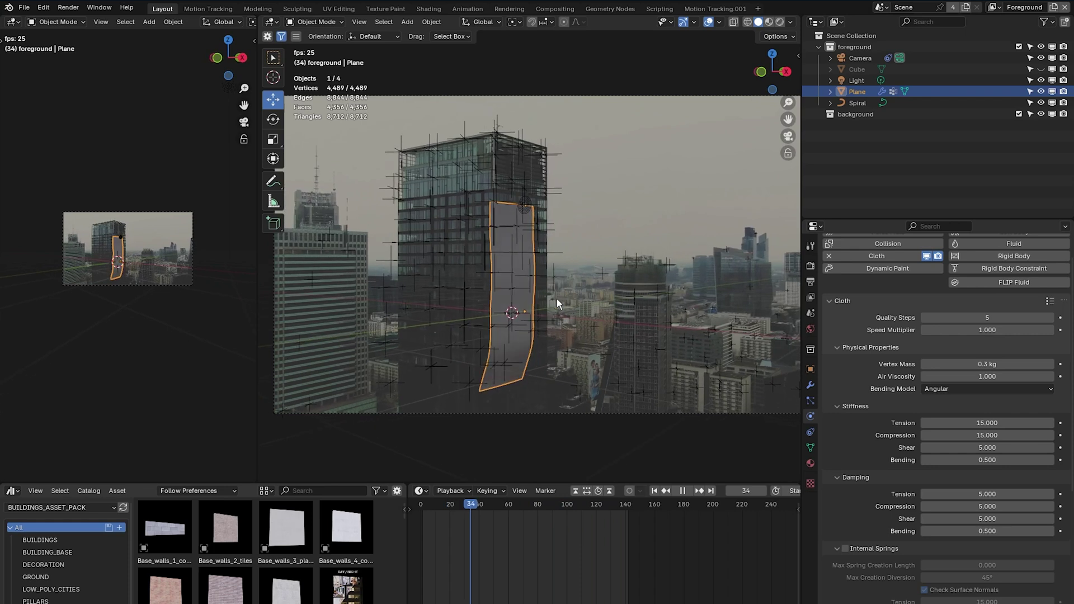
scroll(556, 299, "up", 5)
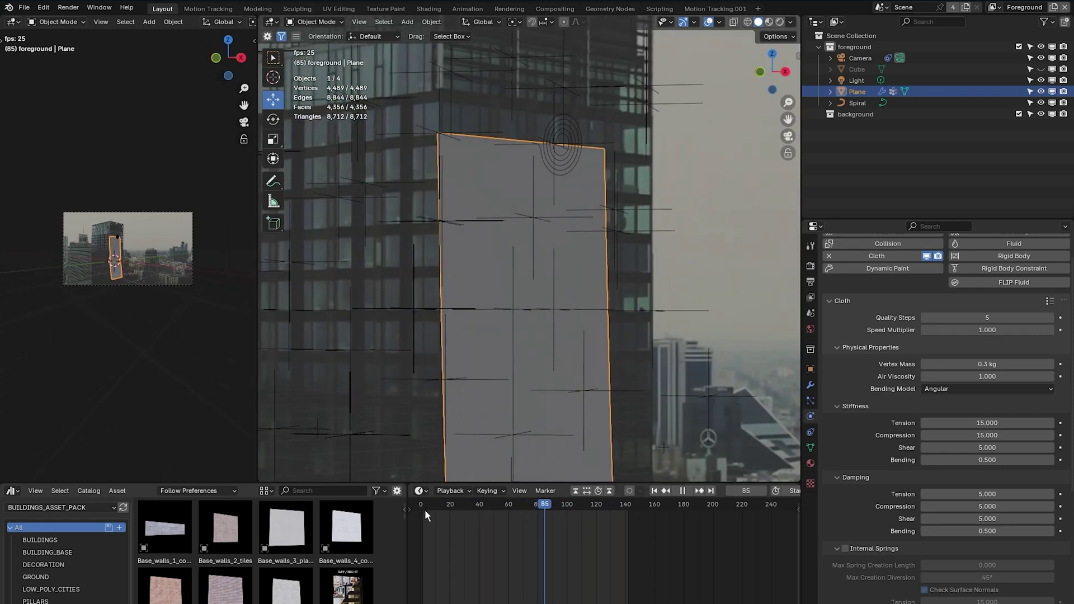
key("space")
left_click(429, 505)
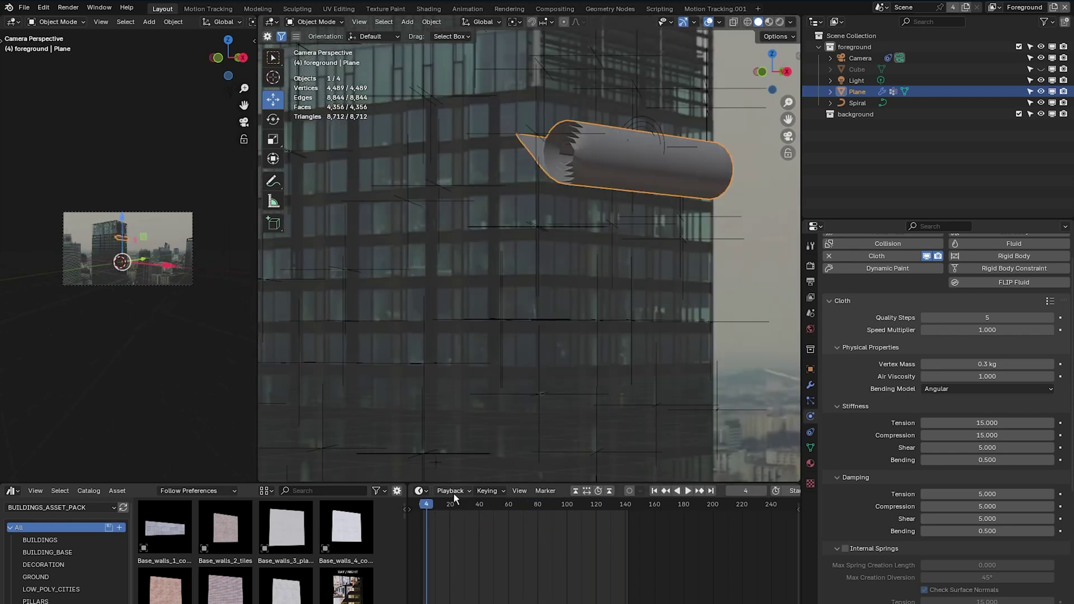
Go to frame 1 and unhide the Cube to compare its position with the rolled banner
scroll(615, 263, "down", 5)
middle_click_drag(600, 287, 545, 308)
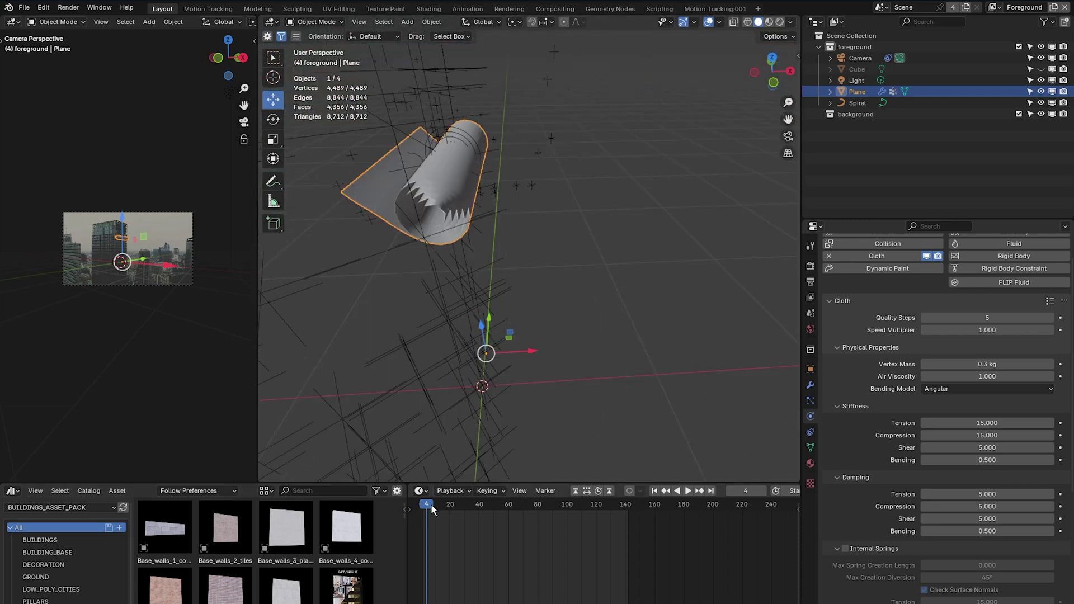
left_click_drag(432, 509, 423, 507)
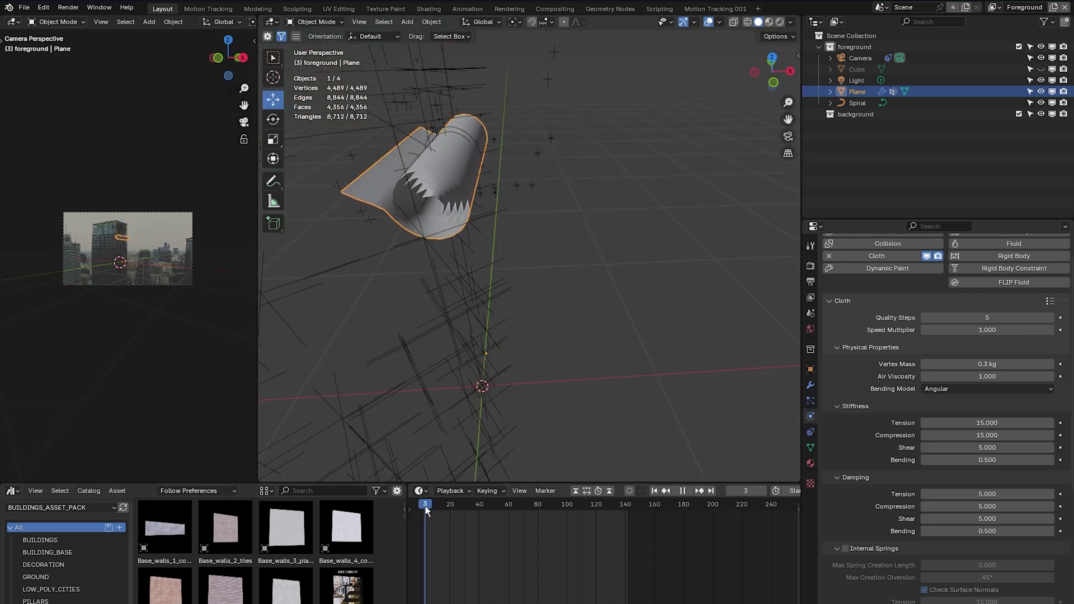
middle_click_drag(492, 235, 454, 244)
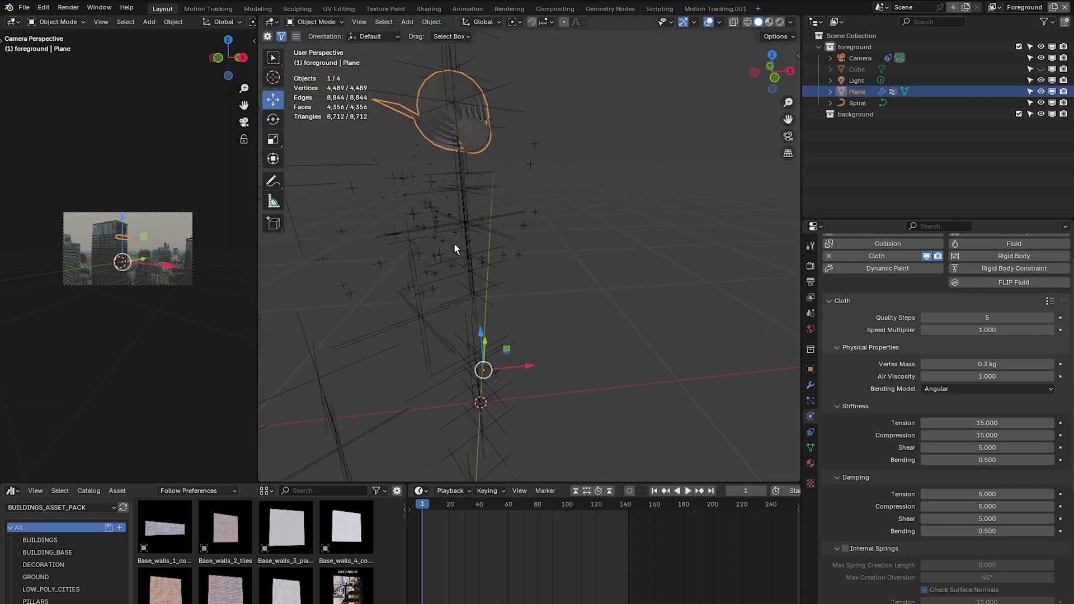
left_click(1041, 69)
middle_click_drag(410, 188, 544, 151)
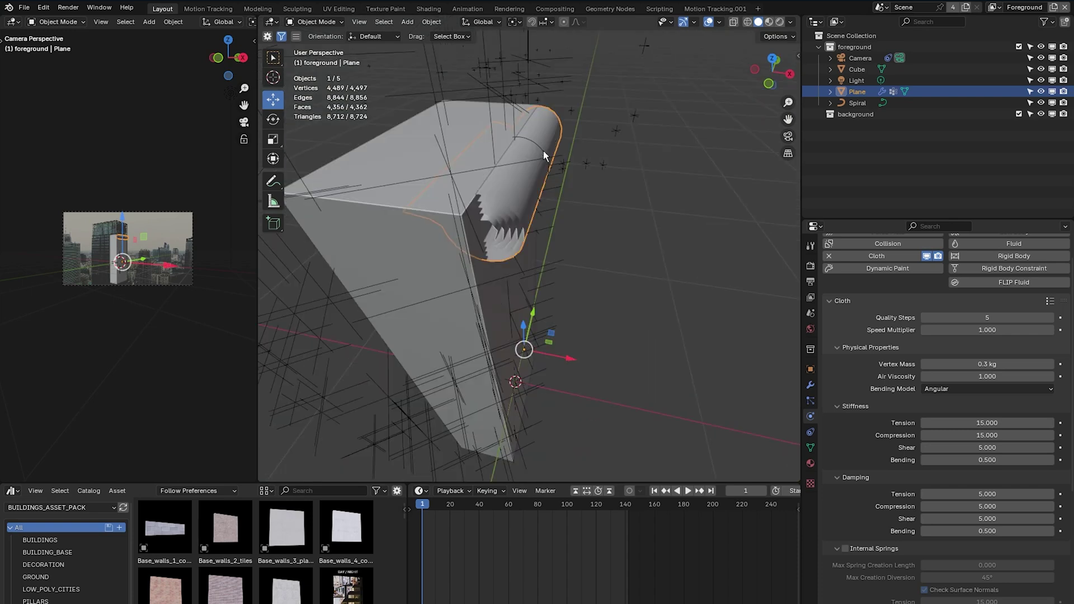
Move the plane and the Spiral together about 0.189 m along X, away from the cube
left_click(546, 131, "shift")
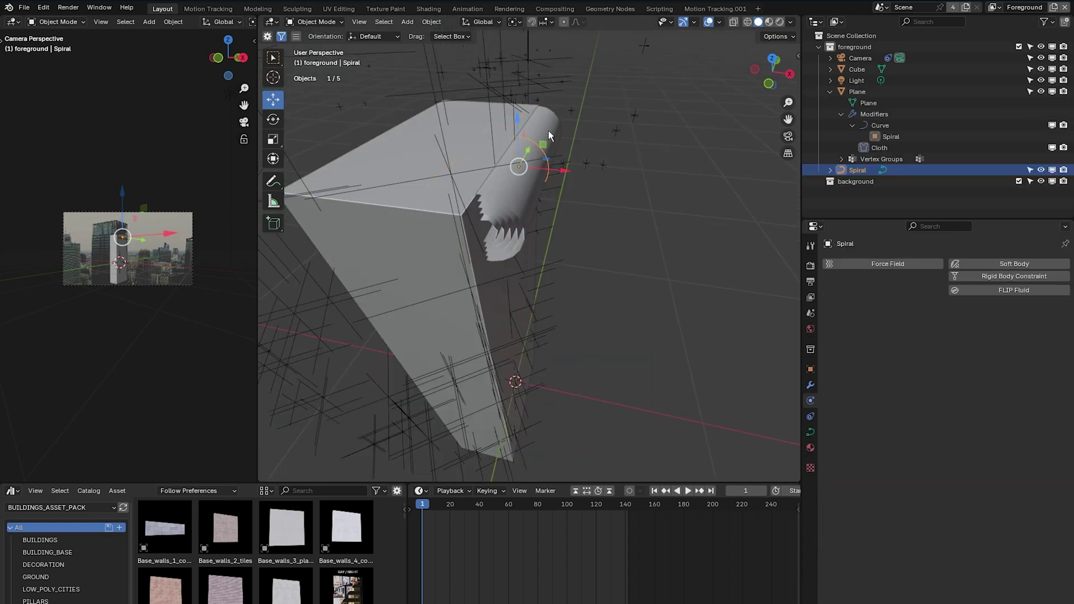
left_click(548, 130, "shift")
scroll(575, 305, "up", 4)
key("g")
key("x")
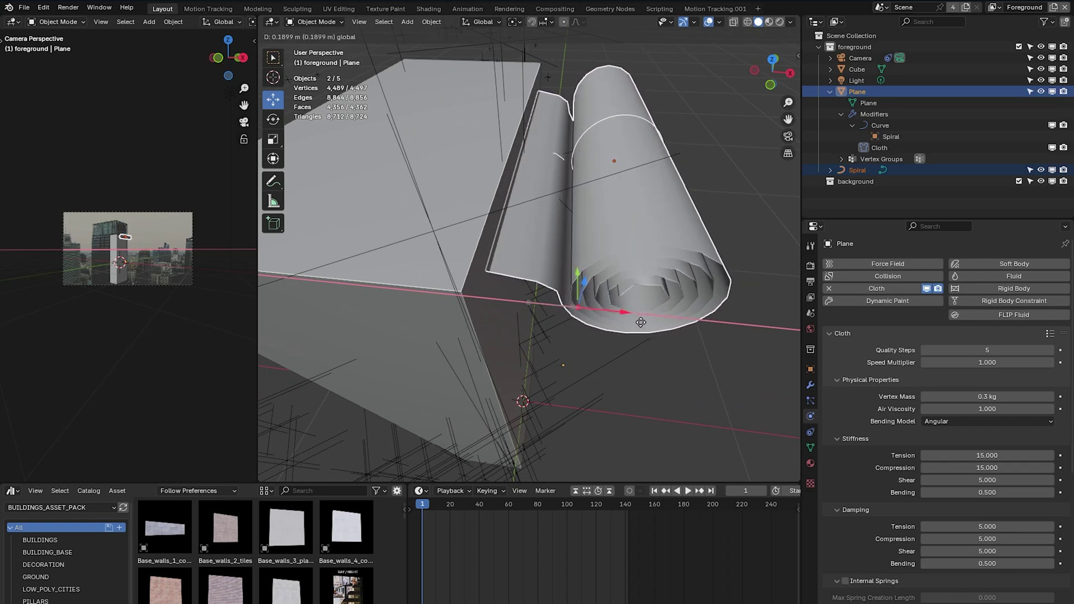
left_click(636, 319)
Play the unrolling banner through the camera to check its new position, and stop the playback
key("KP_0")
key("space")
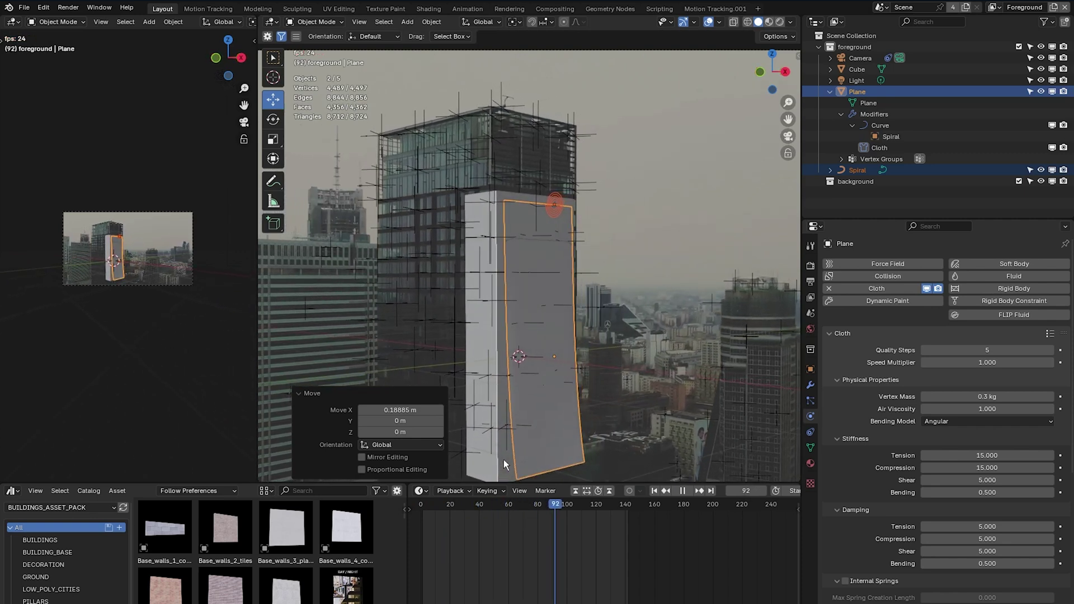
key("KP_0")
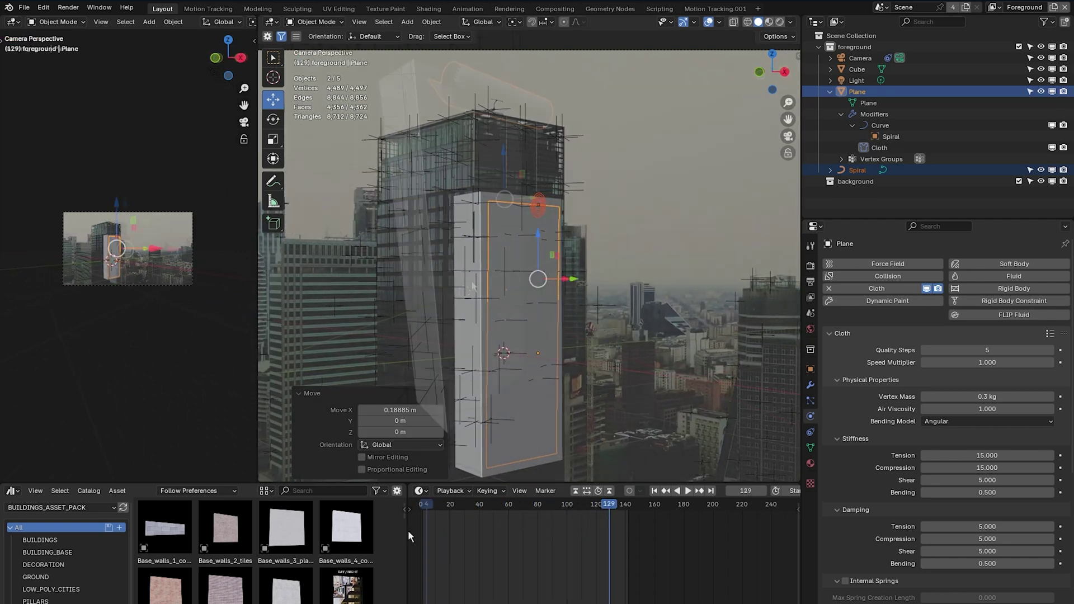
key("Escape")
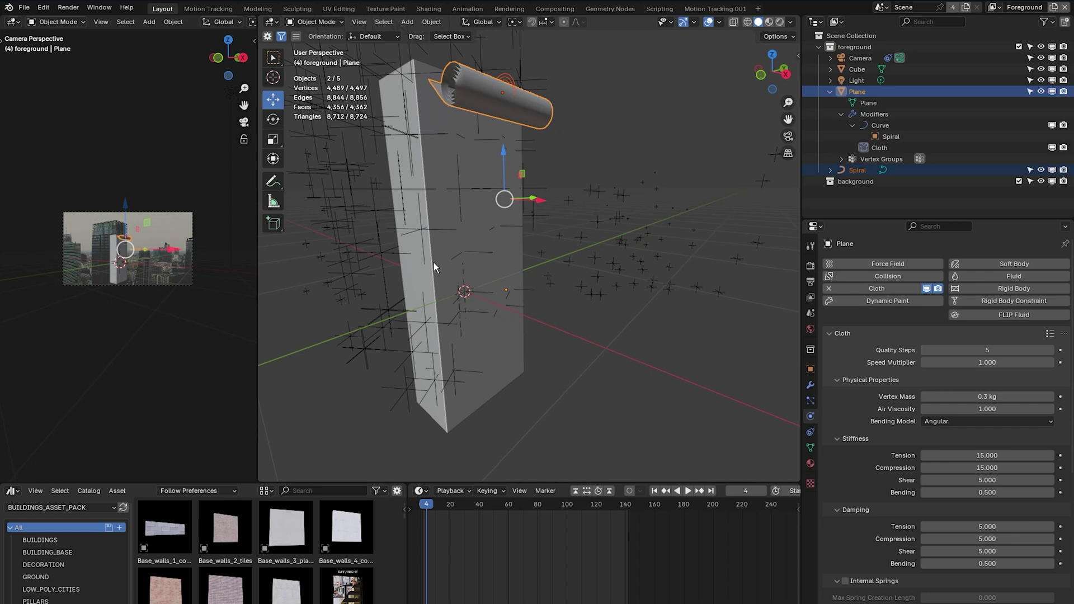
Add Collision physics to the Cube
left_click(434, 263)
middle_click_drag(447, 263, 491, 274)
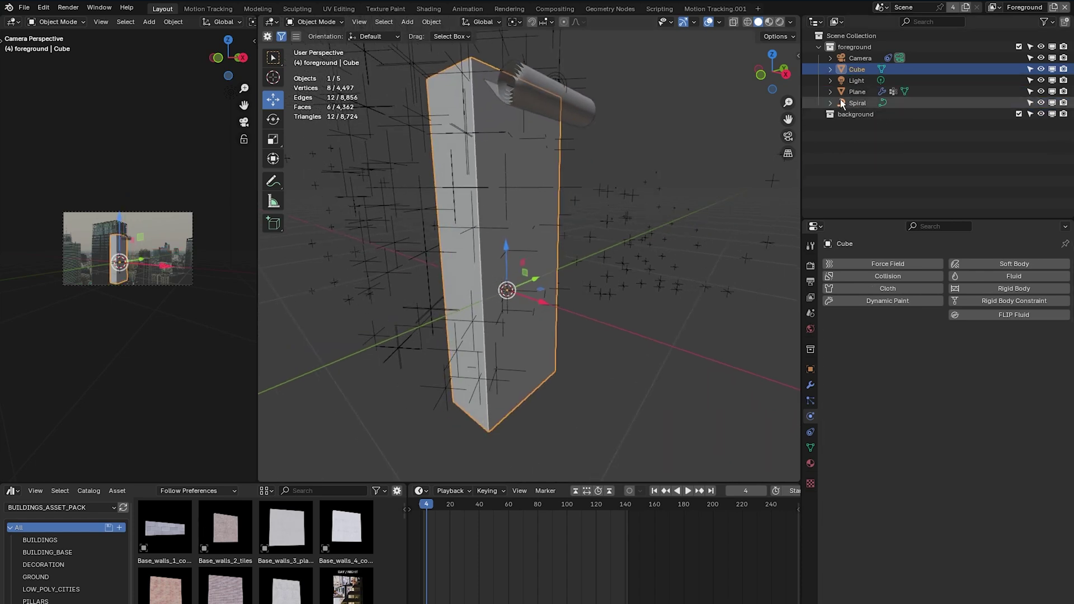
left_click(885, 275)
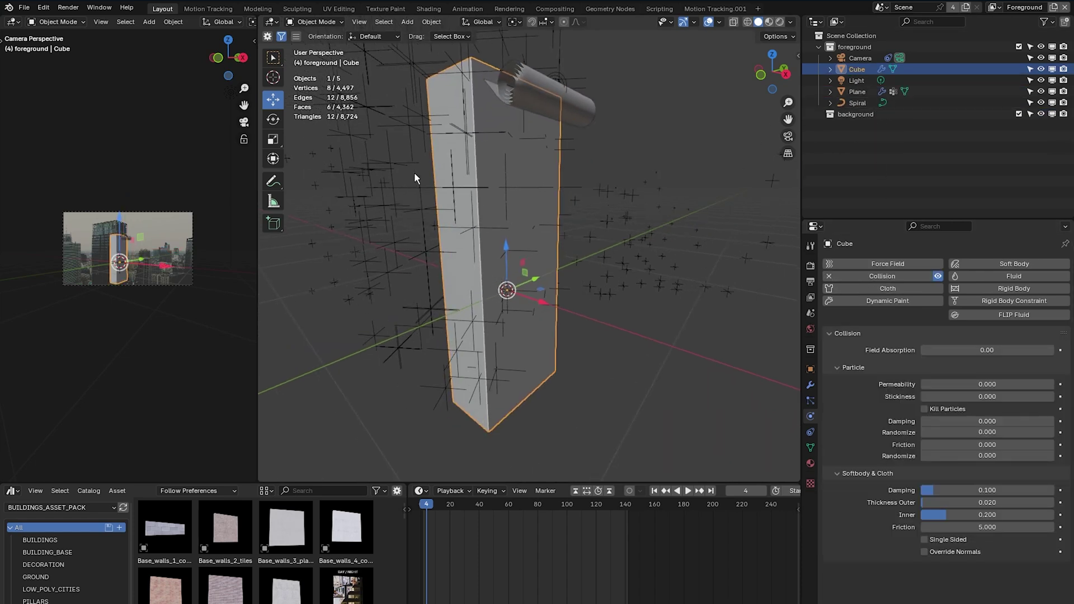
Apply the Cube's scale
middle_click_drag(566, 241, 488, 252)
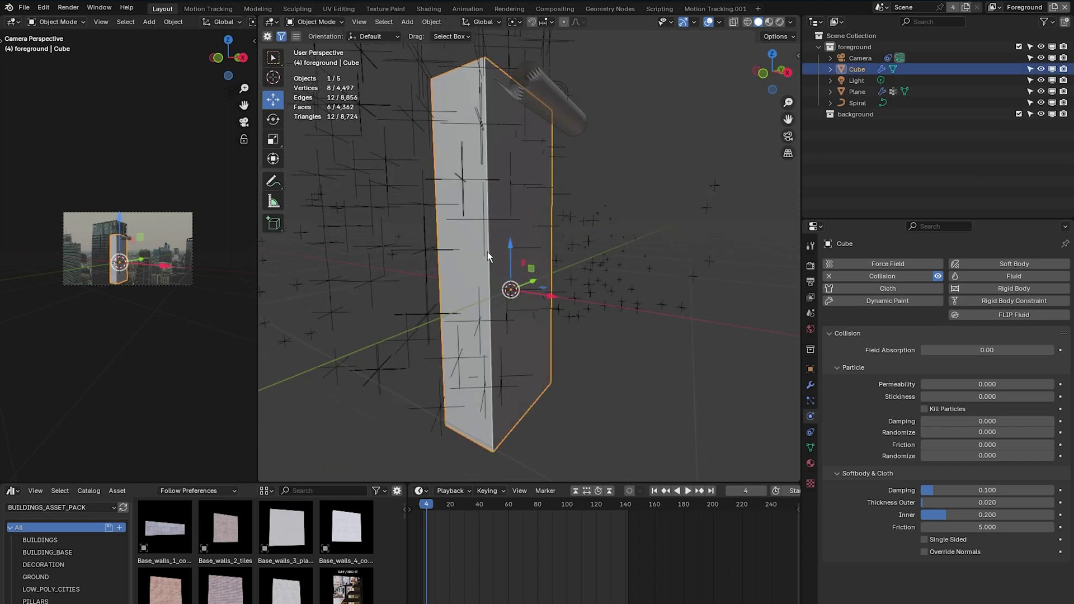
key("ctrl+a")
left_click(462, 271)
left_click(476, 274)
Play the simulation to check how the banner meets the Cube, and view the Cube's transform values
middle_click_drag(534, 286, 558, 306, "shift")
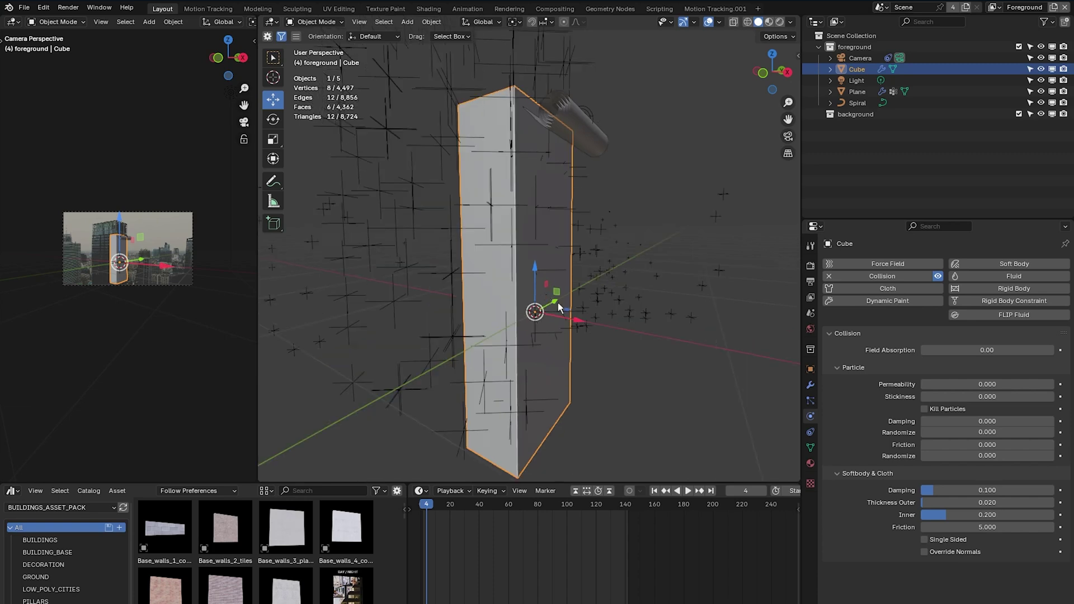
key("space")
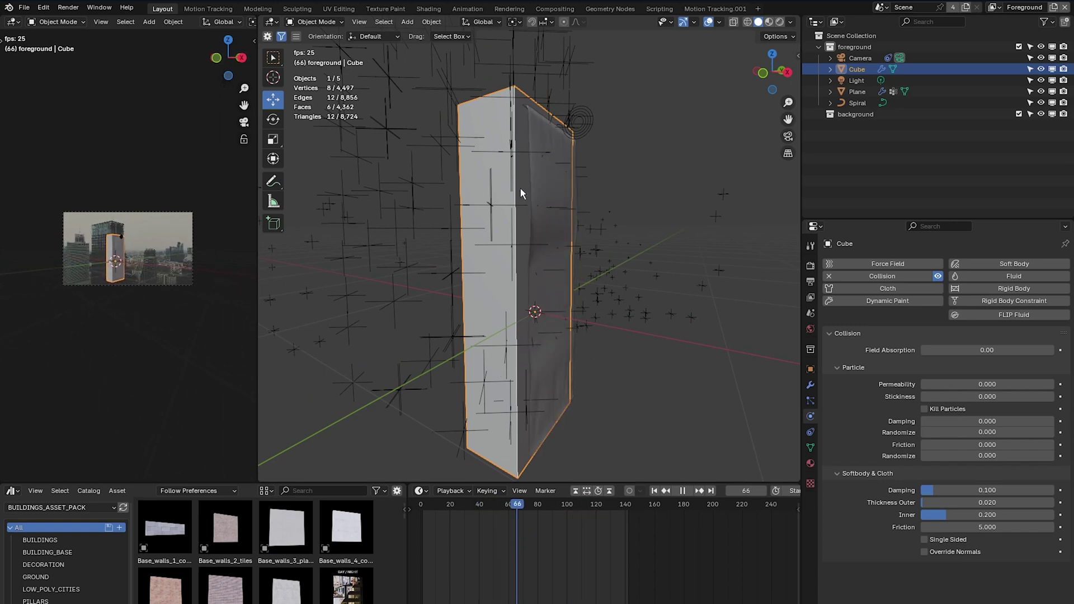
left_click(810, 369)
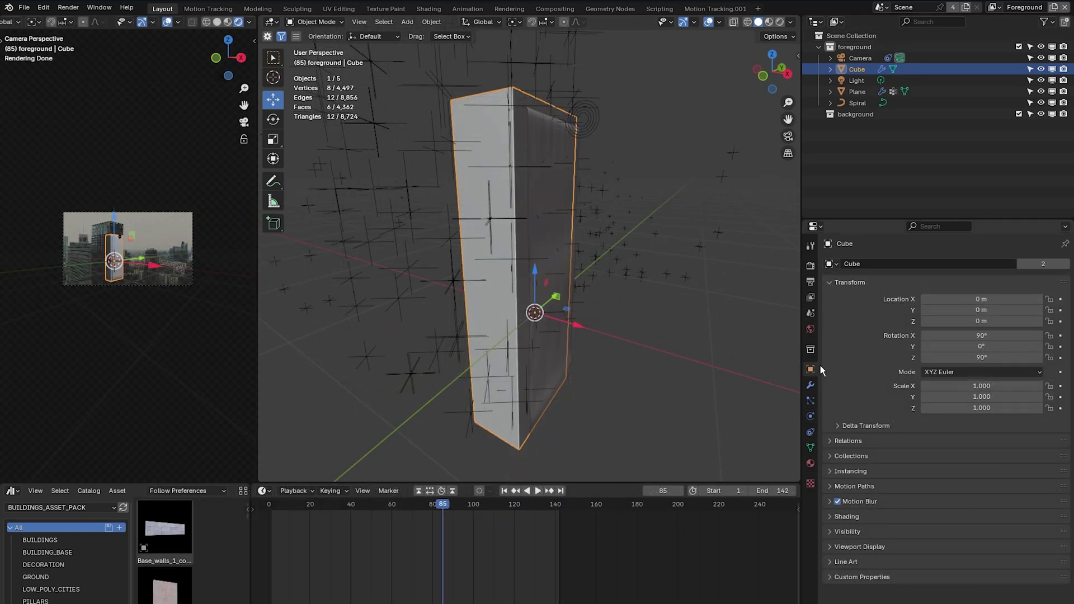
Make the Cube a shadow catcher in its object visibility settings
left_click(833, 525)
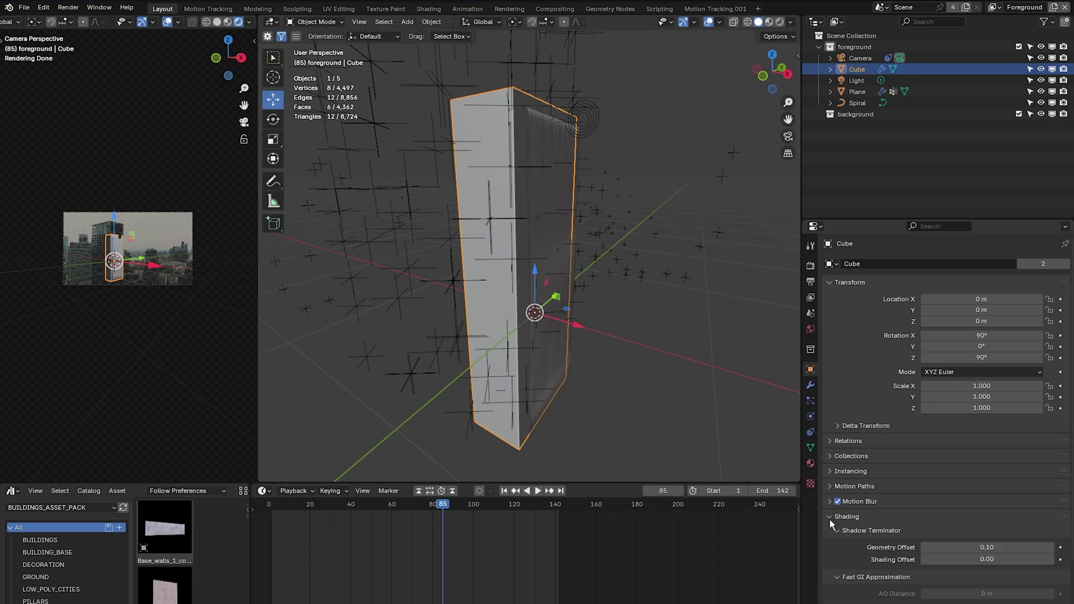
scroll(834, 518, "down", 5)
left_click(924, 477)
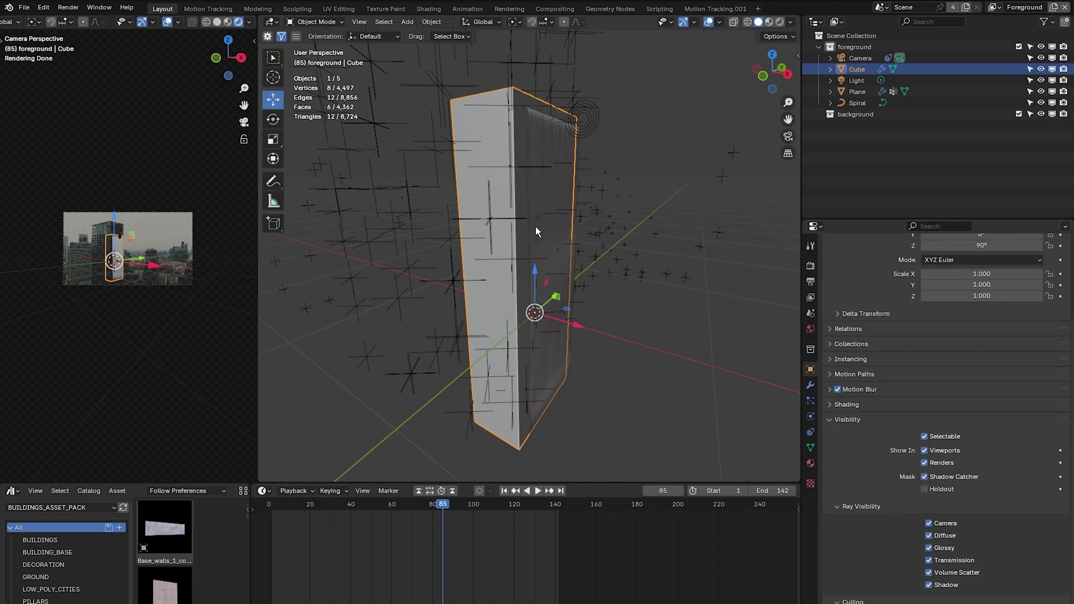
View the scene through the camera in rendered shading and play the banner simulation from near the start of the timeline
key("KP_0")
key("z")
left_click(589, 205)
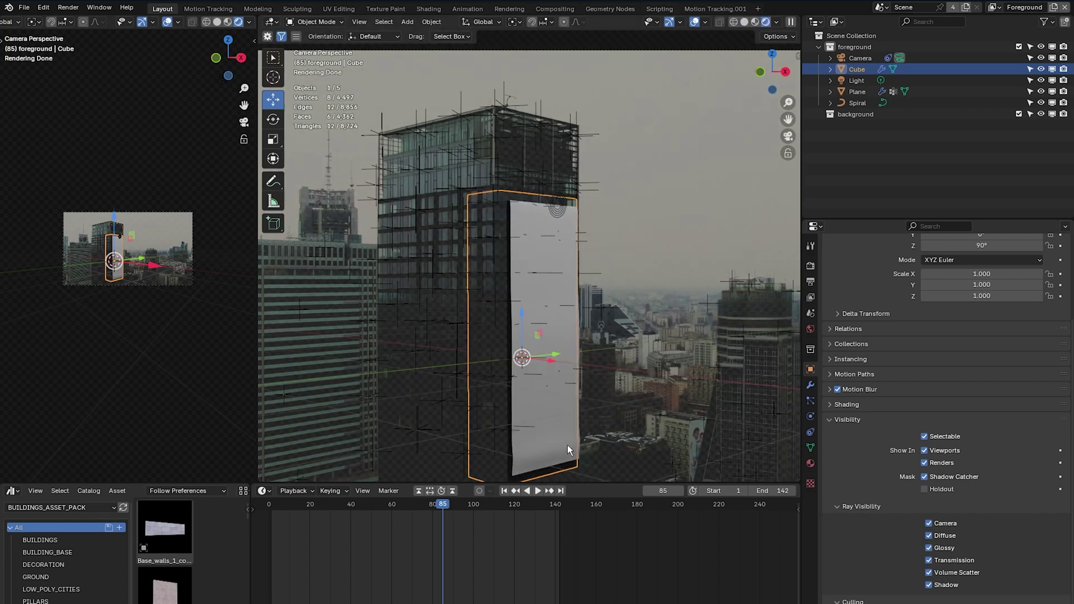
left_click(283, 508)
key("space")
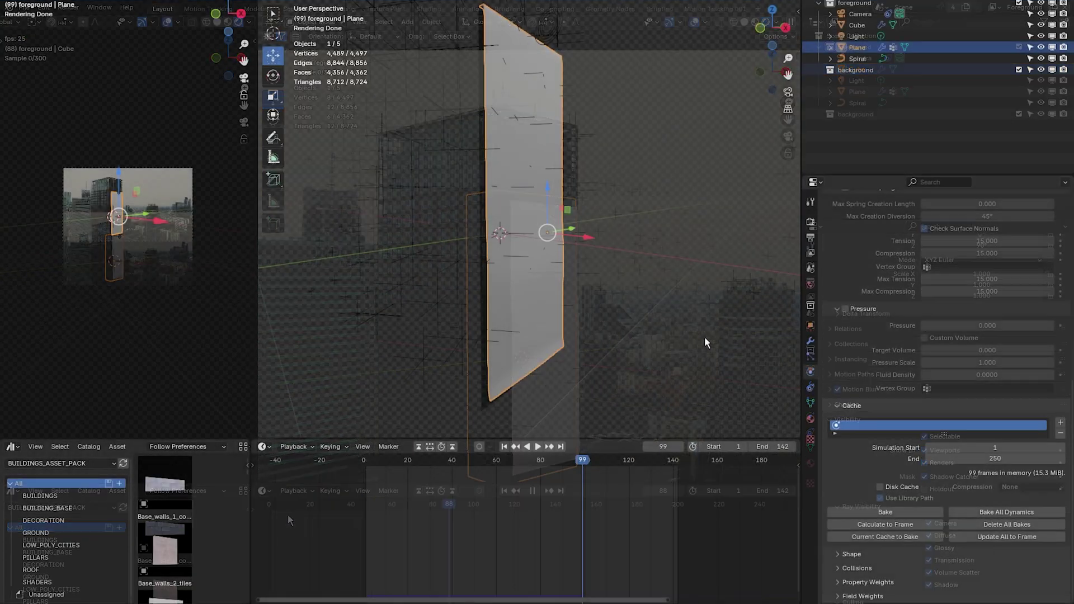
Bake all dynamics from the banner Plane's cloth cache
scroll(855, 371, "up", 10)
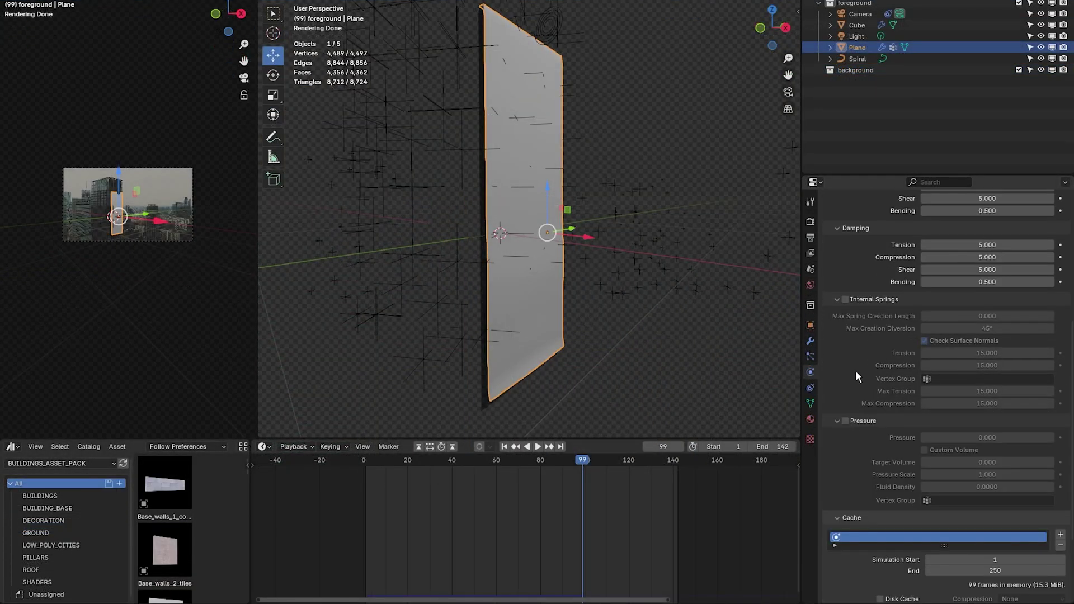
scroll(828, 432, "down", 6)
scroll(850, 439, "down", 4)
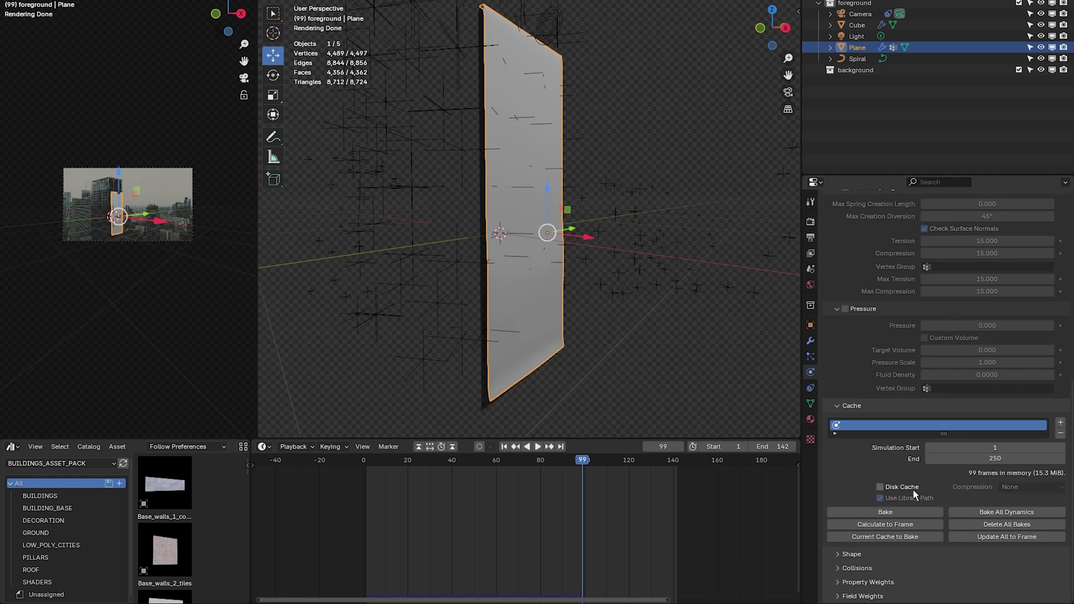
left_click(1016, 518)
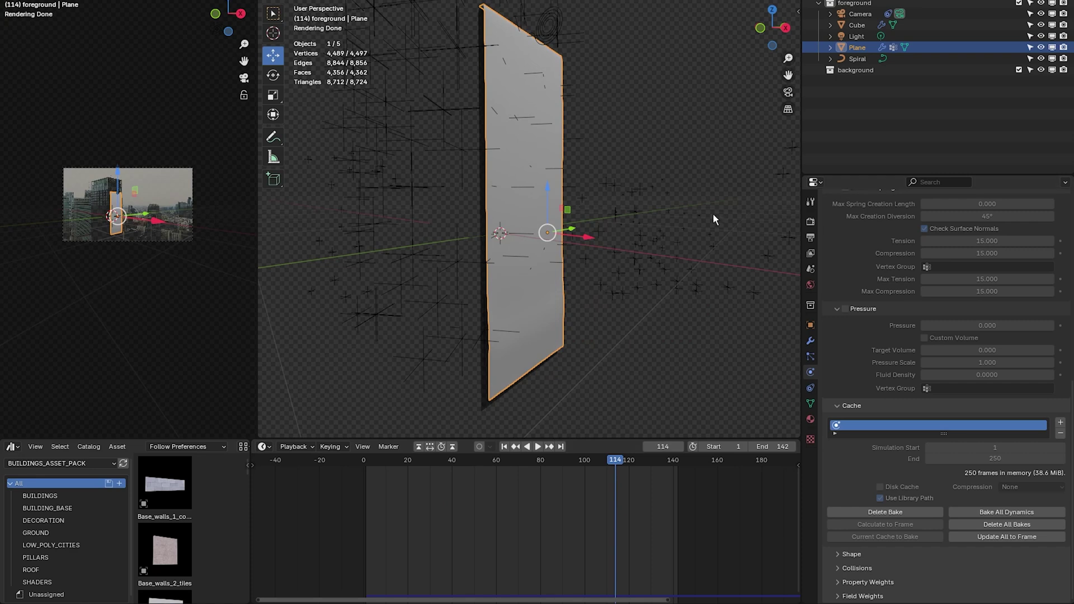
Replace the timeline with an enlarged Shader Editor and create a new material for the banner Plane
left_click(263, 447)
left_click(329, 553)
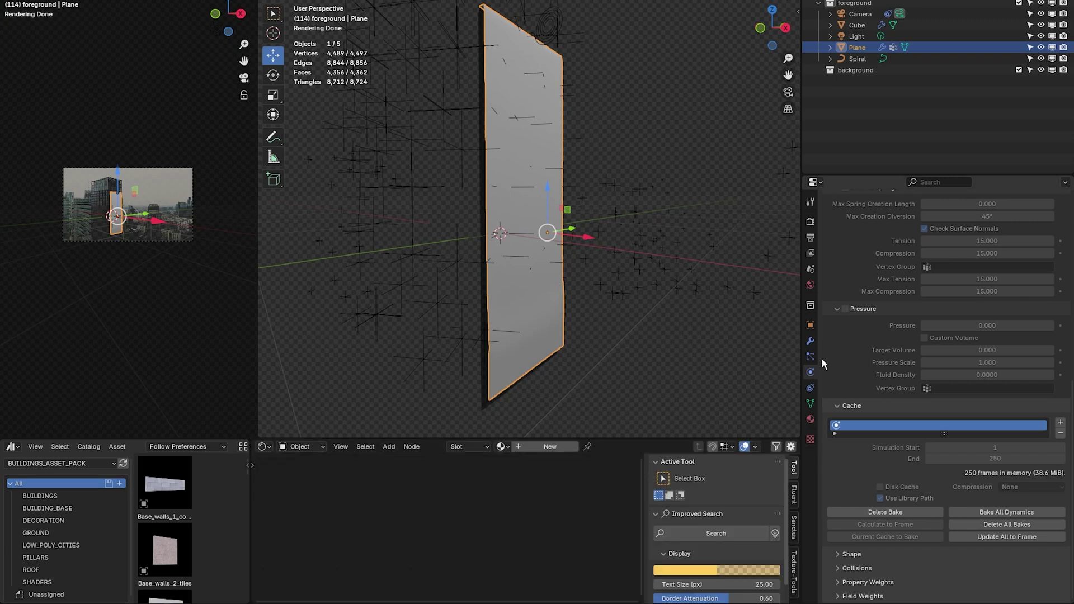
left_click(810, 284)
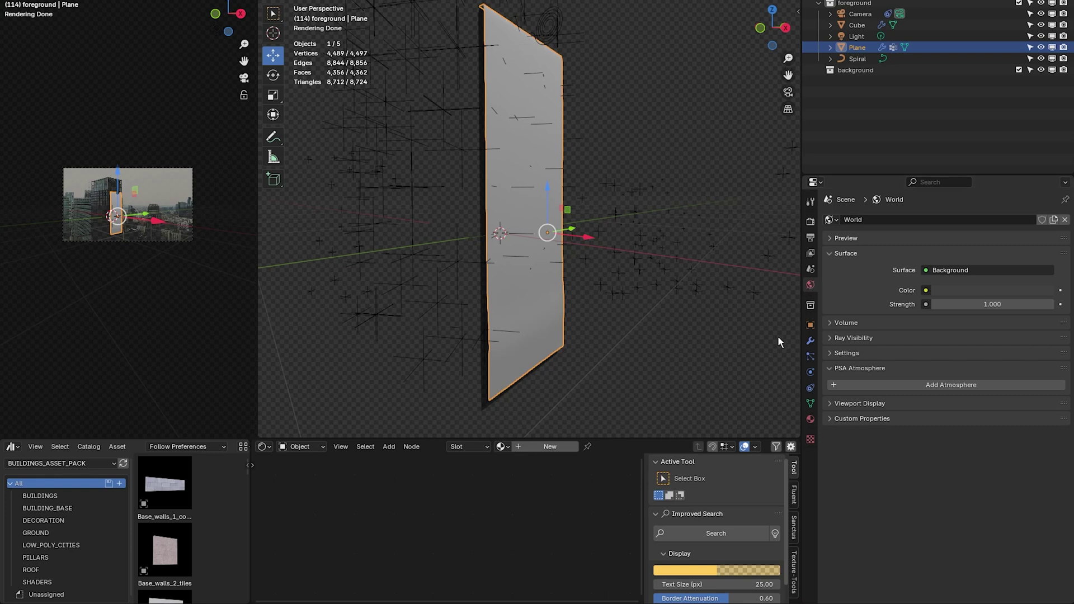
left_click(810, 421)
left_click(903, 271)
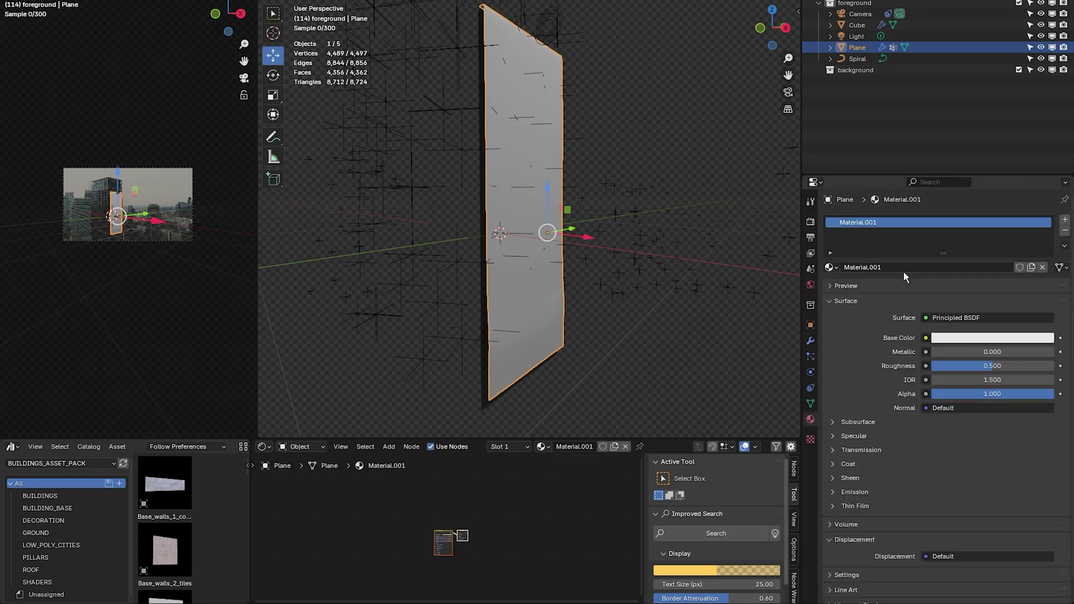
scroll(482, 543, "up", 3)
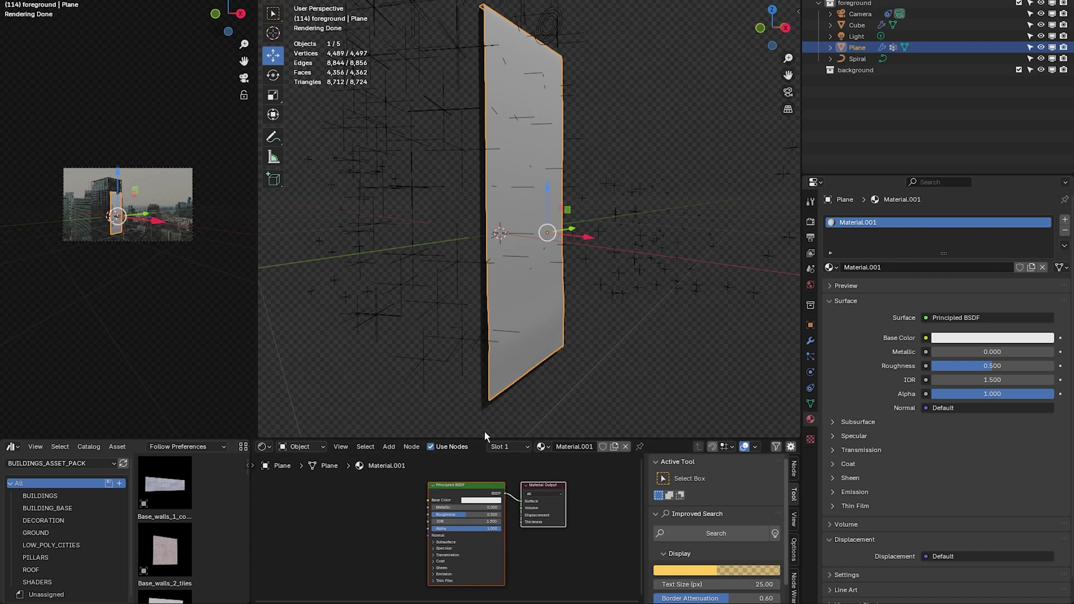
left_click_drag(479, 437, 479, 299)
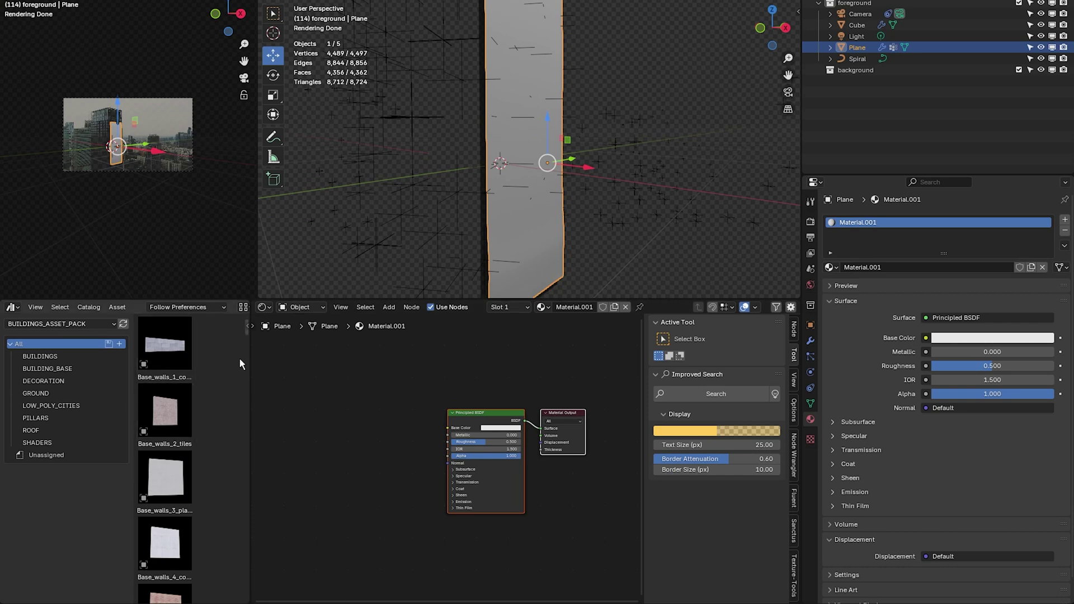
Add a mapped image texture setup to the Principled BSDF and load 900w-gwLYhWC4U8o.webp as the base colour
left_click(495, 411)
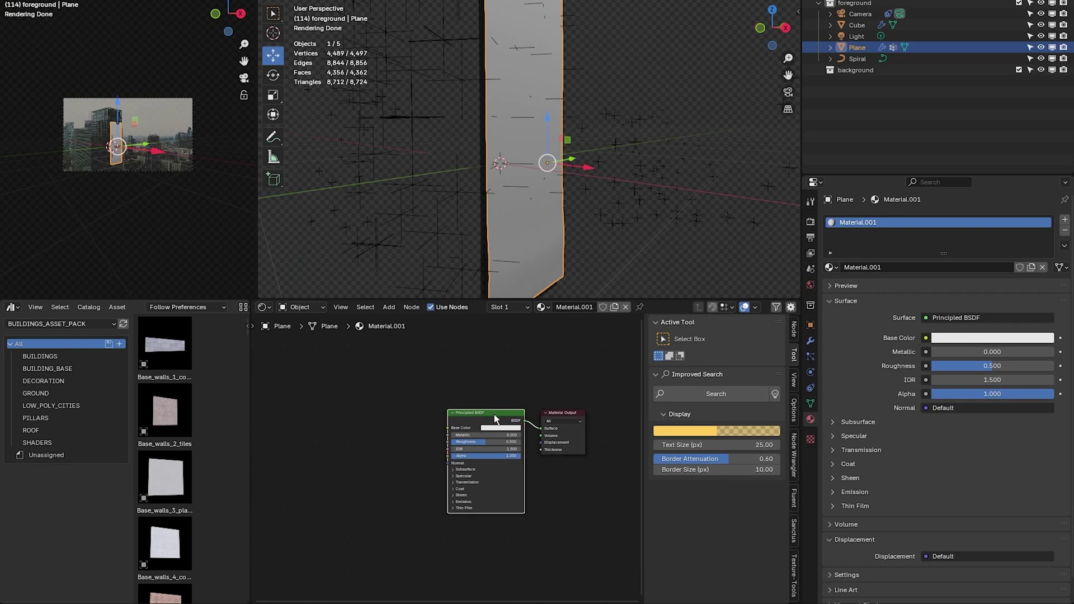
key("ctrl+t")
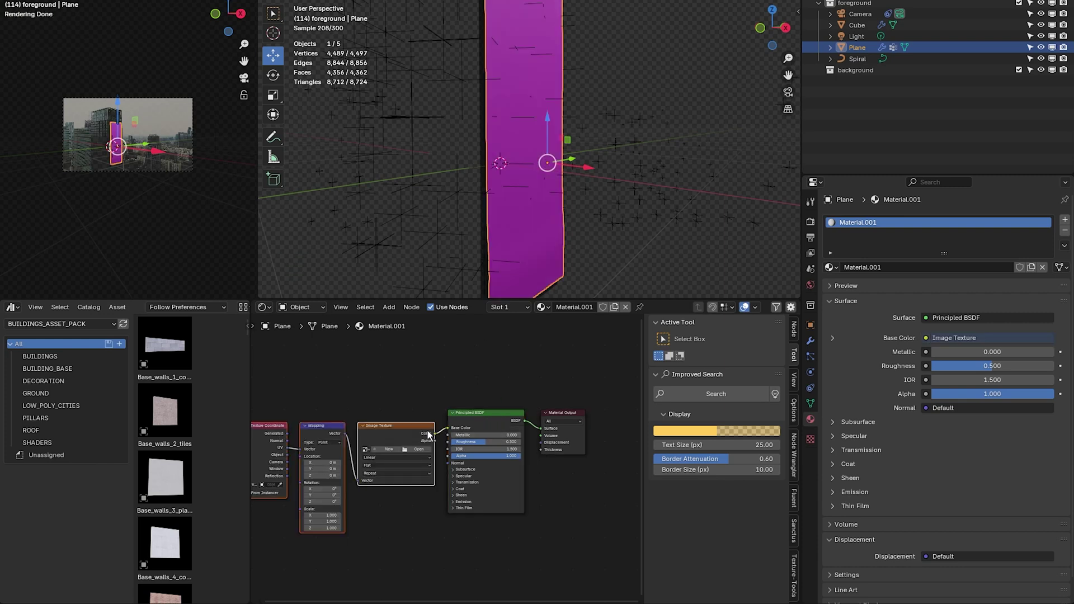
scroll(492, 431, "up", 3)
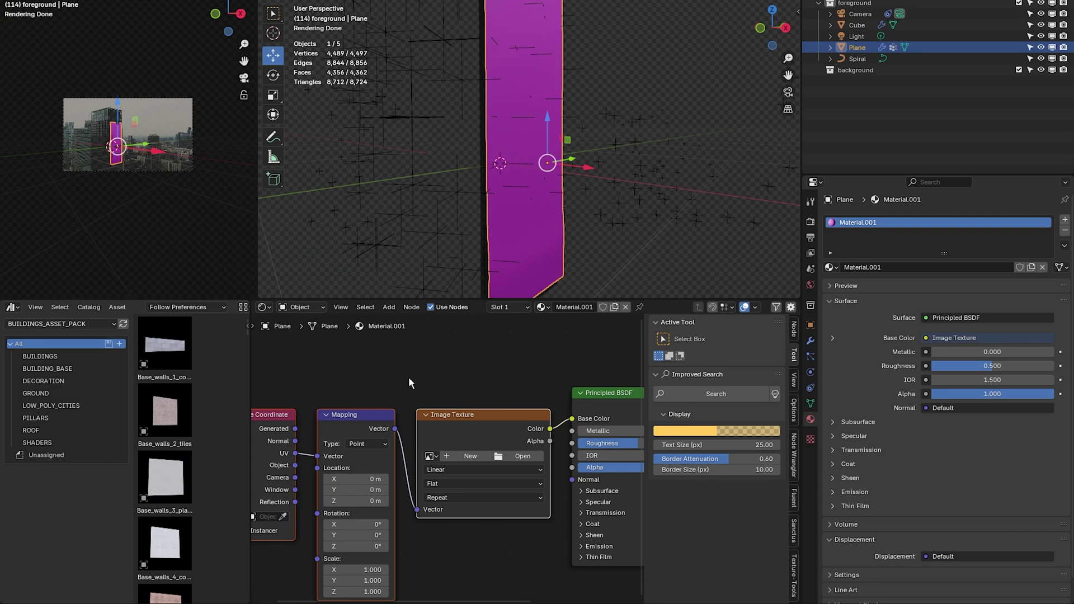
left_click(501, 457)
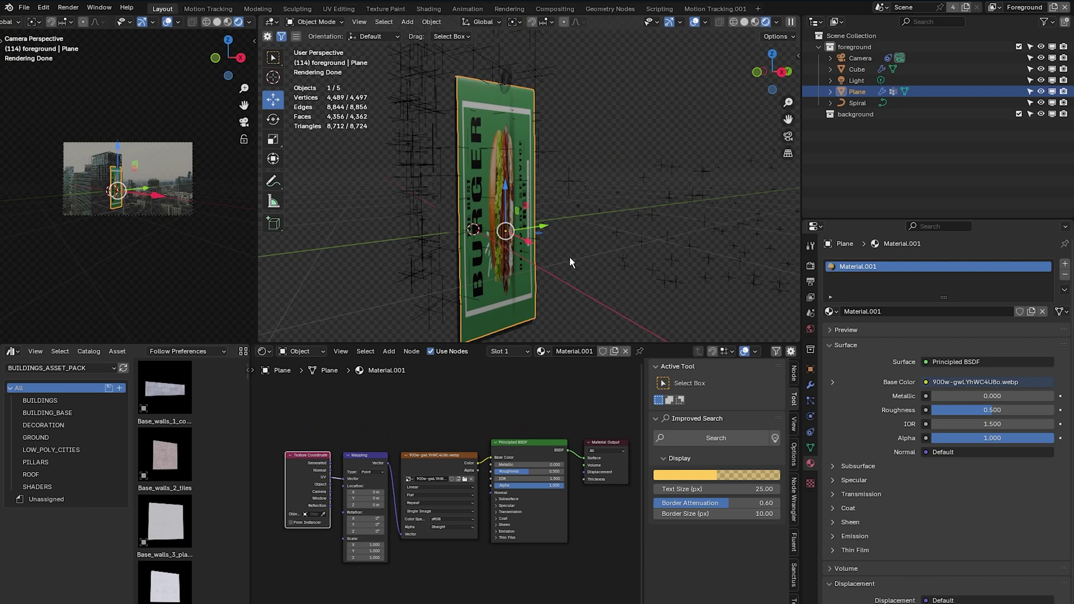
Unwrap all faces of the banner Plane in Edit Mode
middle_click_drag(570, 257, 578, 130)
middle_click_drag(521, 232, 485, 277)
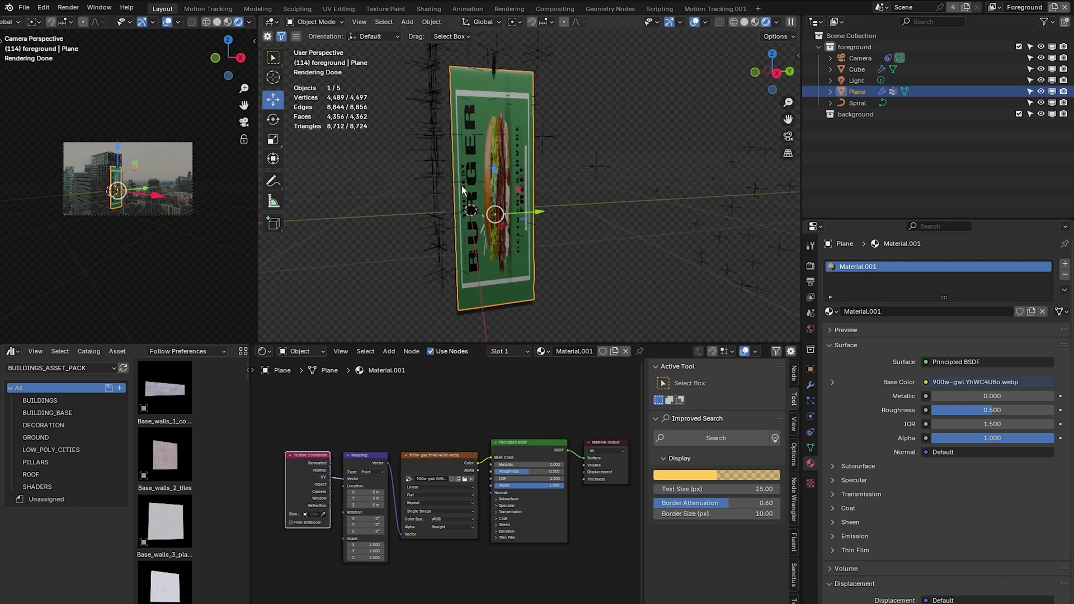
key("ctrl+Tab")
left_click(562, 209)
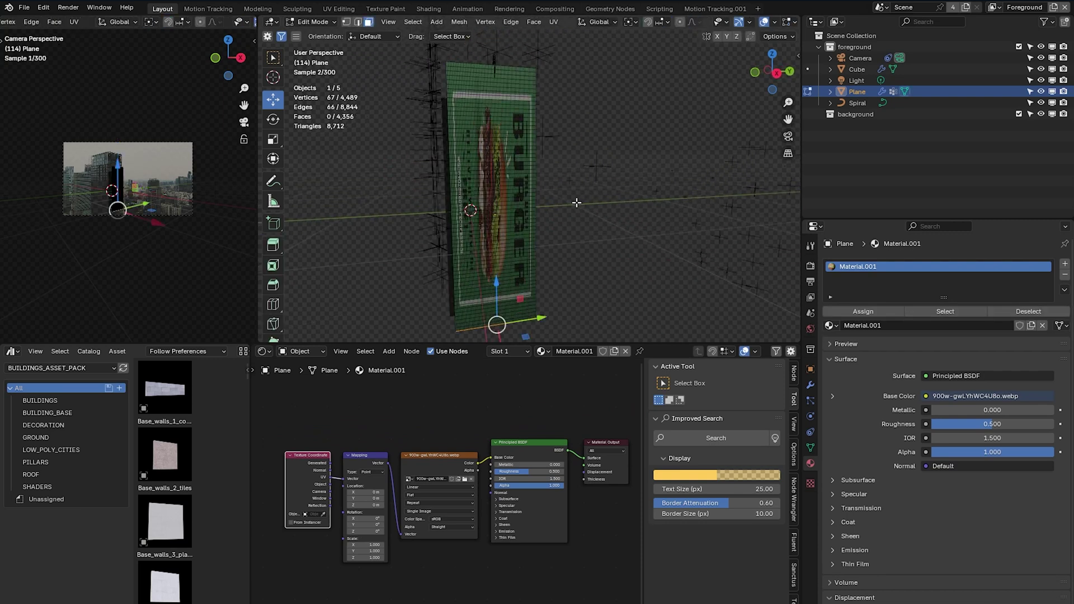
key("a")
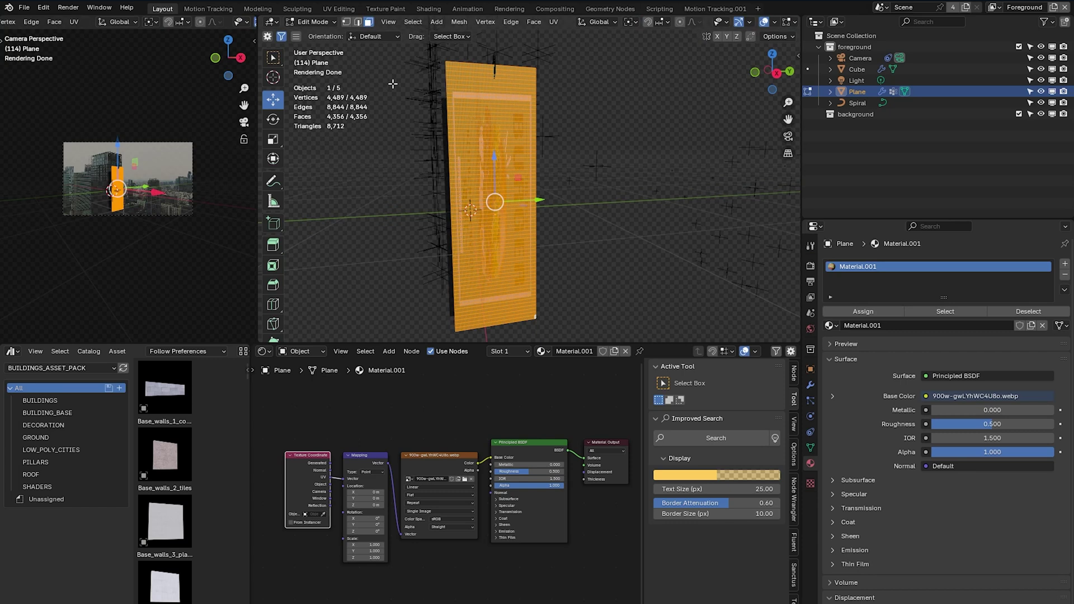
left_click(554, 23)
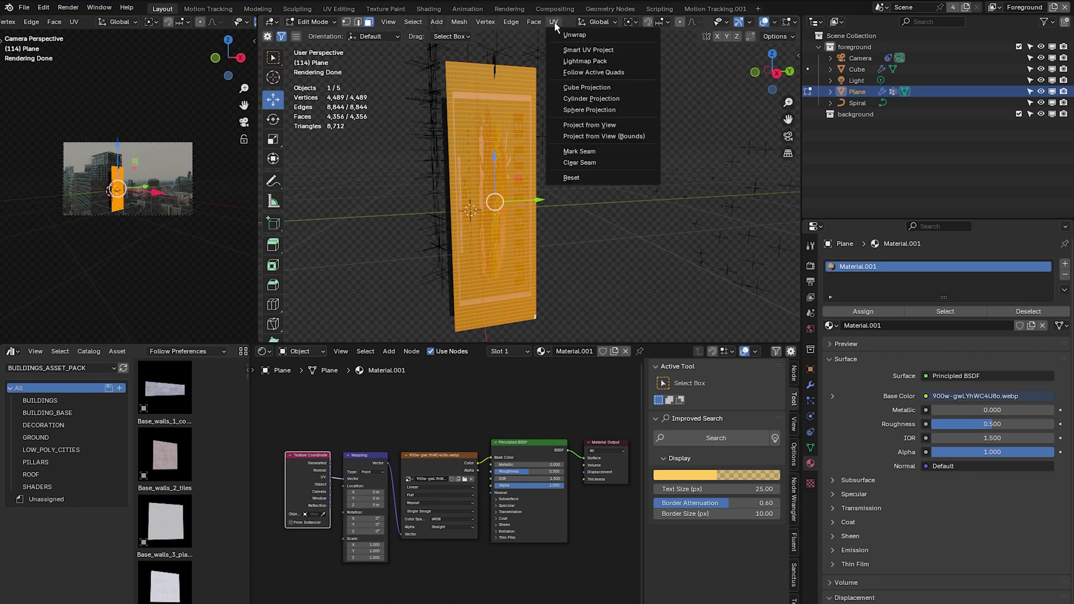
left_click(584, 35)
Replace the Asset Browser with a UV Editor and widen it to show the whole burger poster
left_click(17, 353)
mouse_move(30, 353)
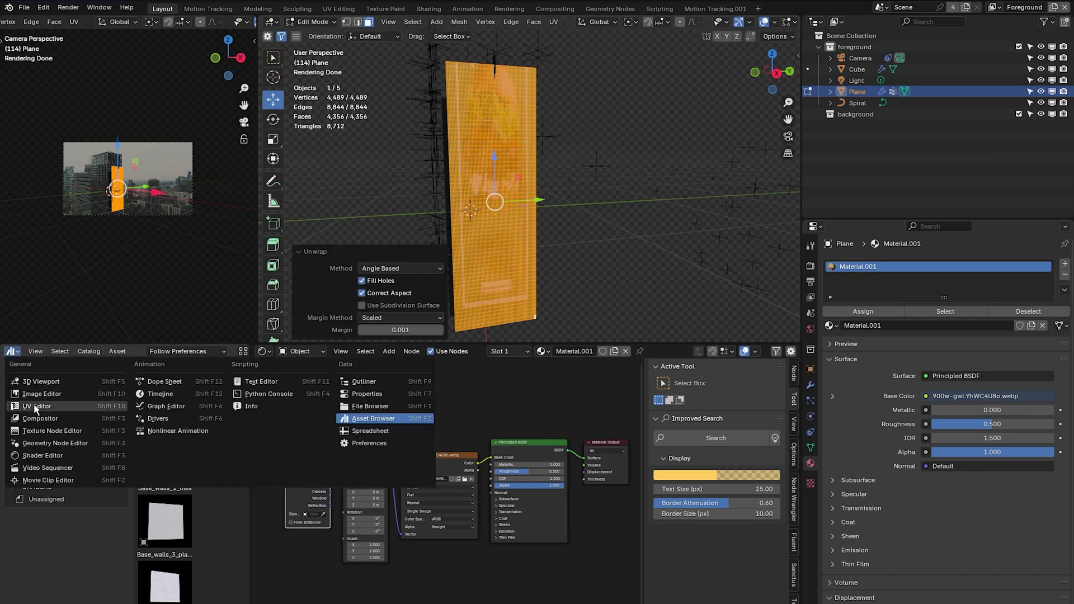
left_click(40, 406)
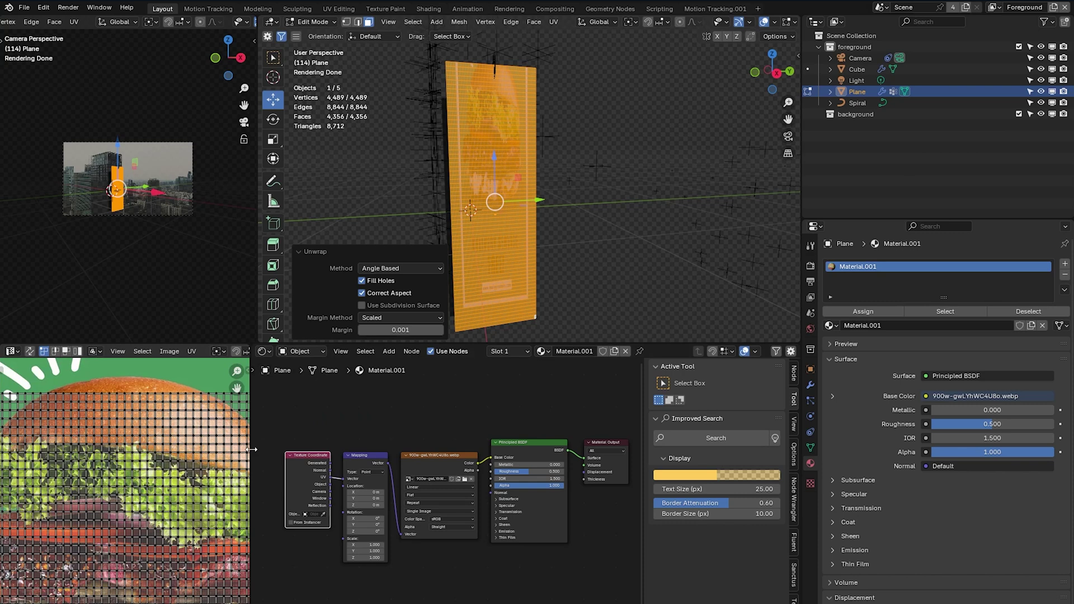
left_click_drag(252, 449, 312, 449)
scroll(197, 462, "down", 5)
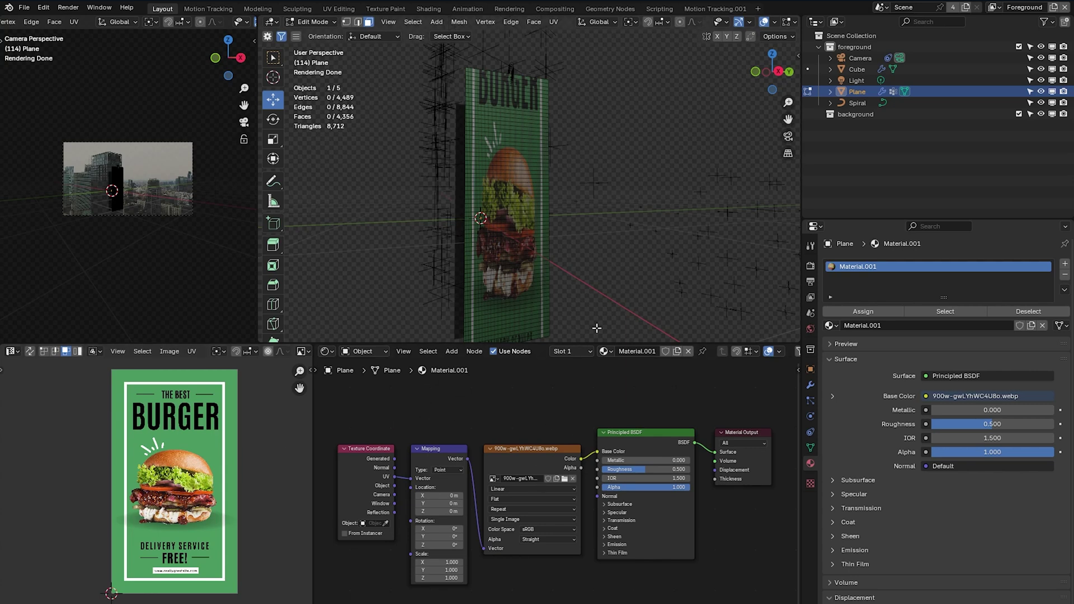
Set the poster image texture's extension mode to Clip
scroll(545, 491, "up", 2)
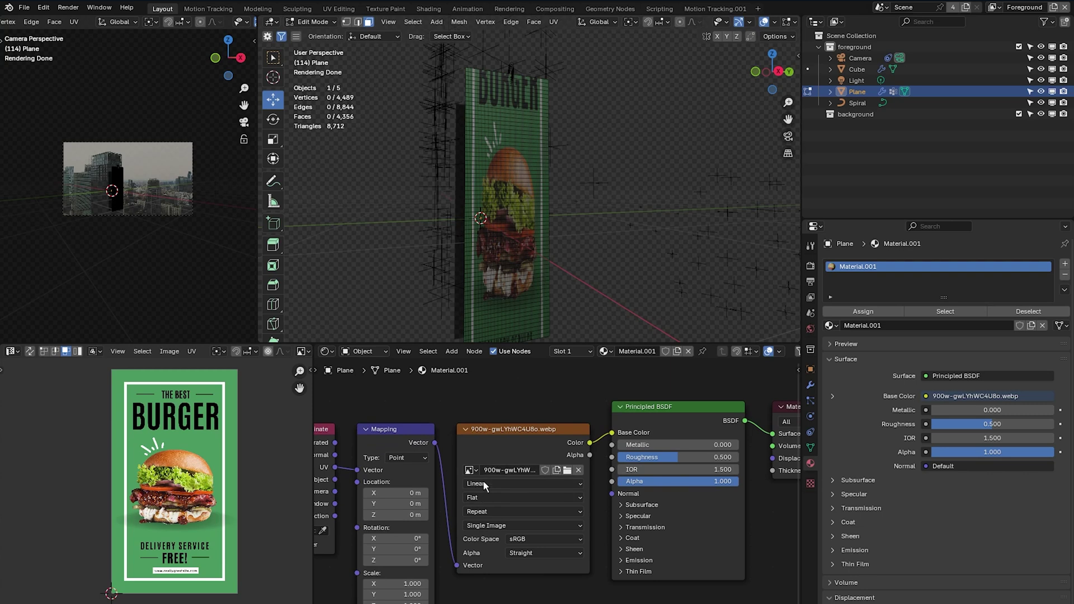
left_click(523, 511)
left_click(509, 562)
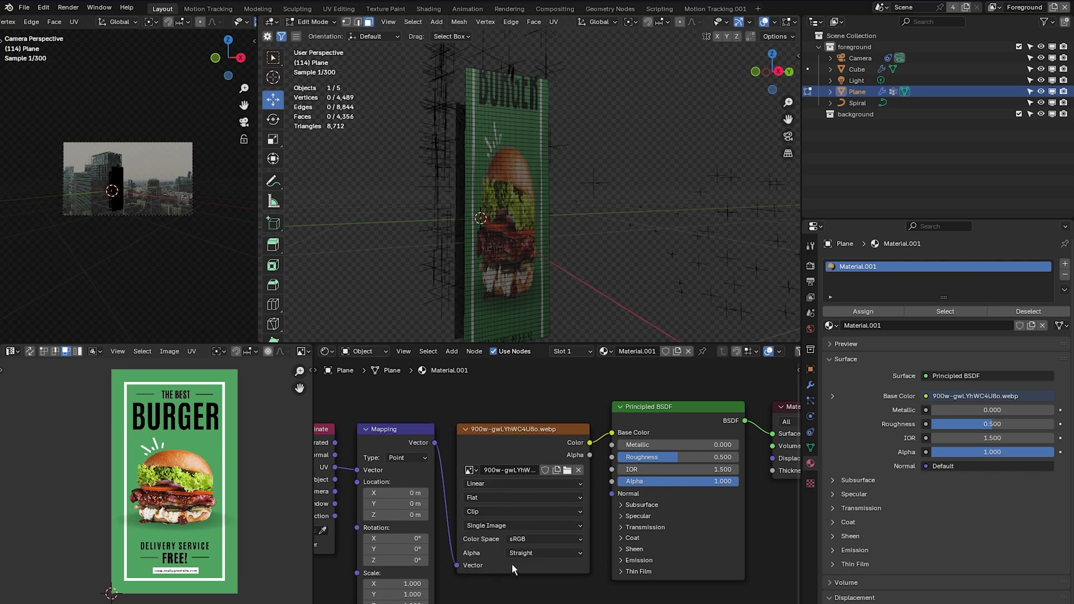
scroll(511, 563, "down", 2)
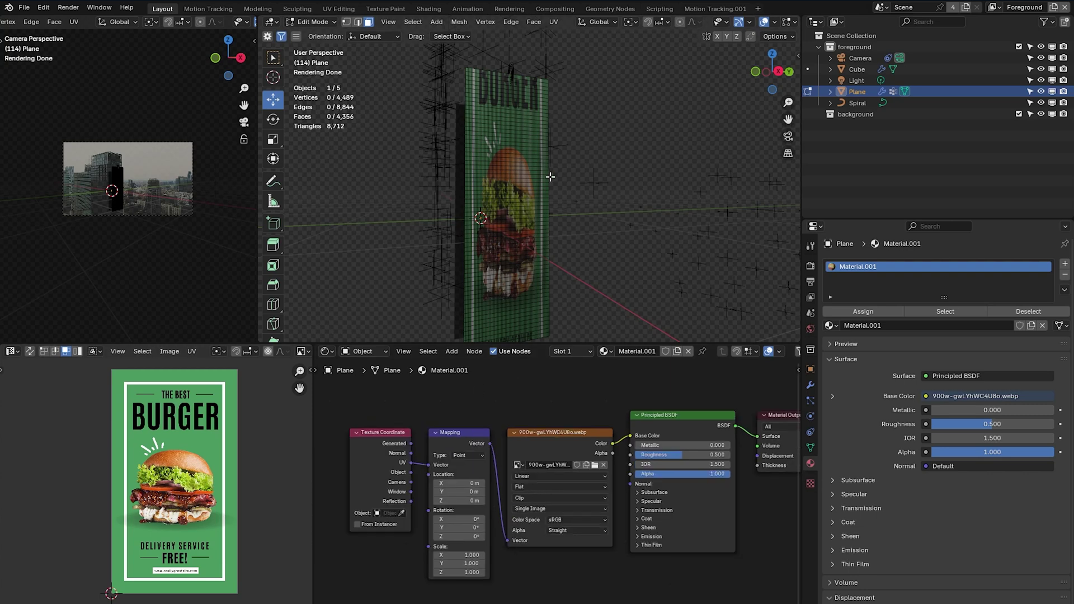
Centre the banner's UVs on the poster, scale them about 1.6 along Y to cover it, and return to Object Mode
key("a")
key("g")
left_click(173, 471)
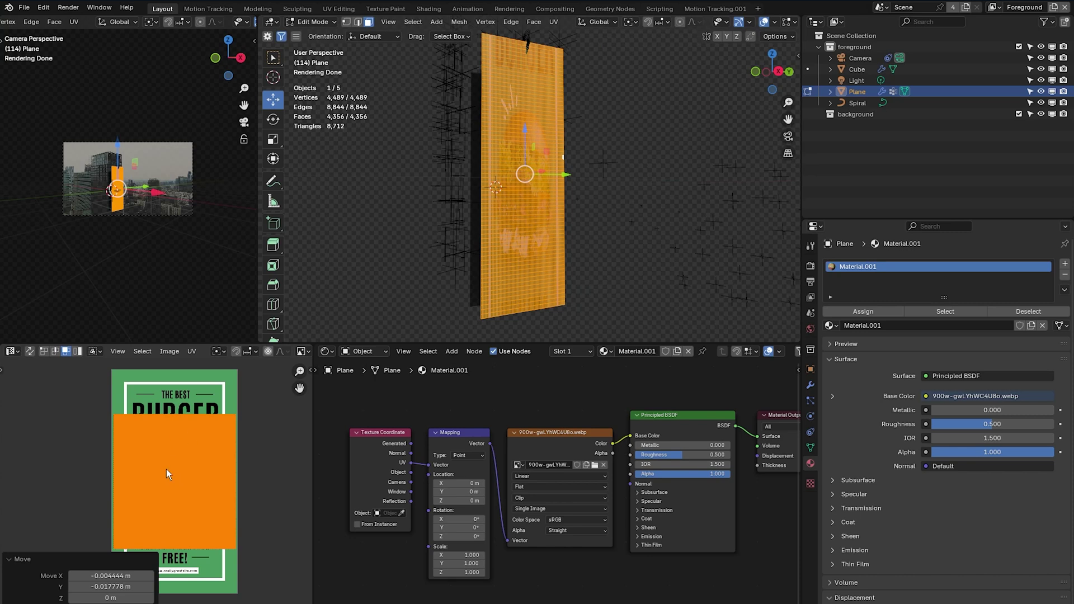
key("s")
key("y")
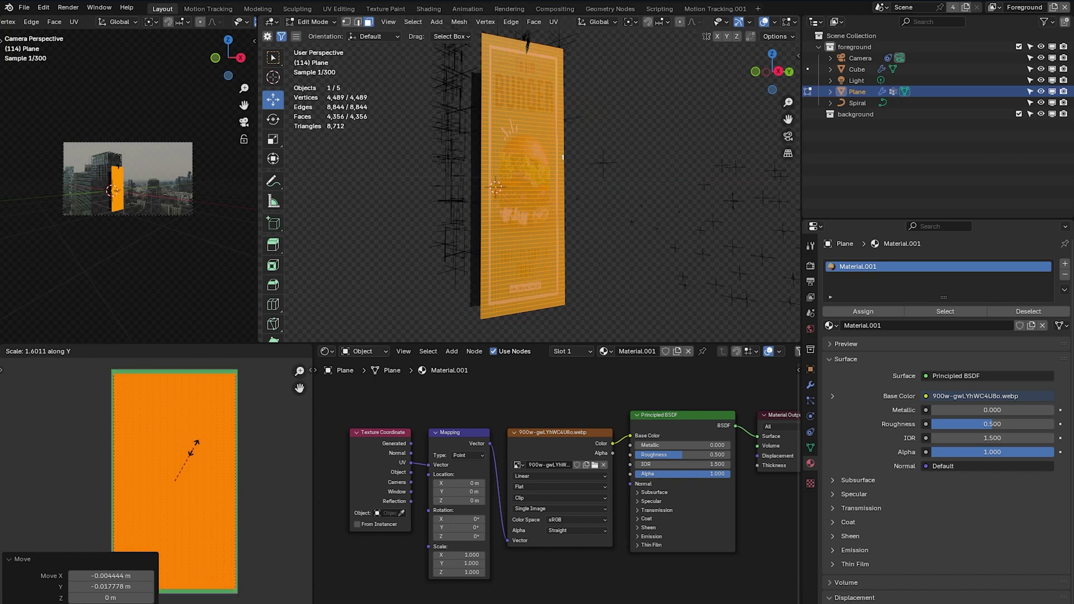
left_click(195, 446)
key("alt+a")
key("ctrl+Tab")
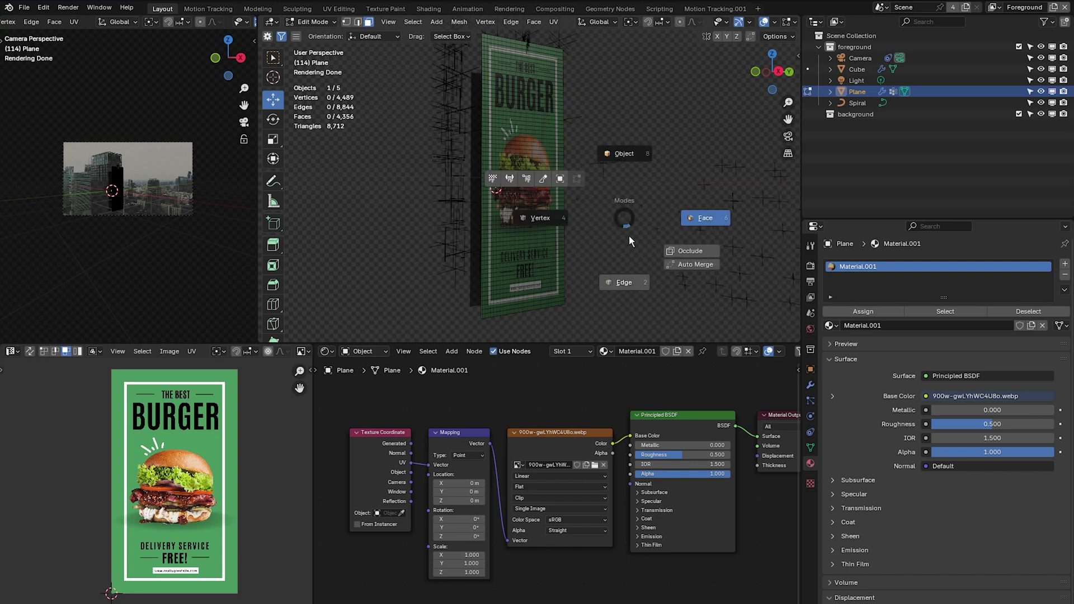
left_click(631, 149)
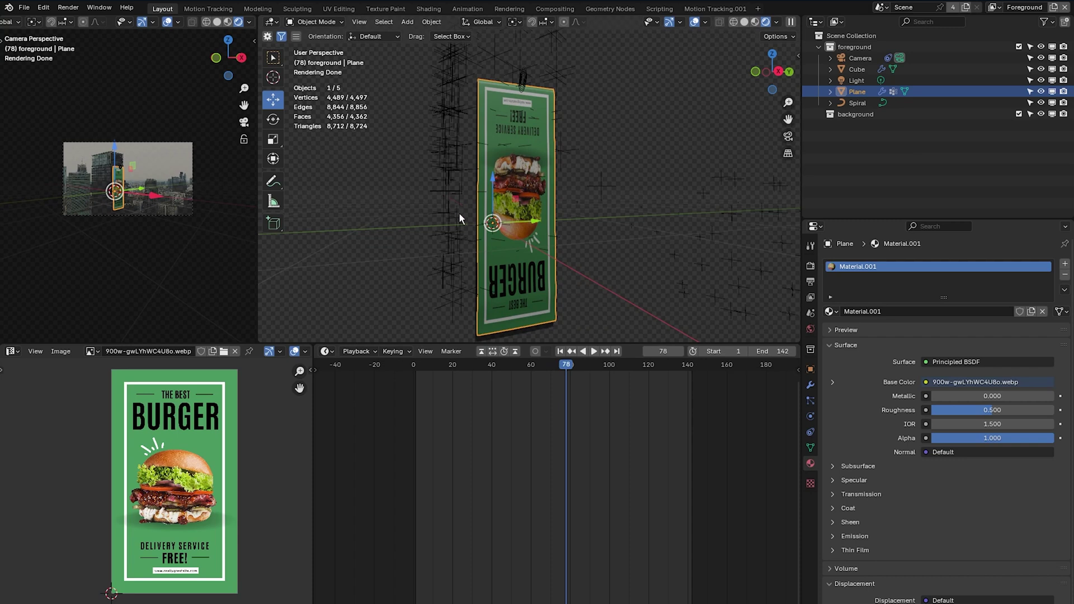
Rotate the banner Plane's UVs by -180° in Edit Mode to flip the upside-down poster
key("ctrl+Tab")
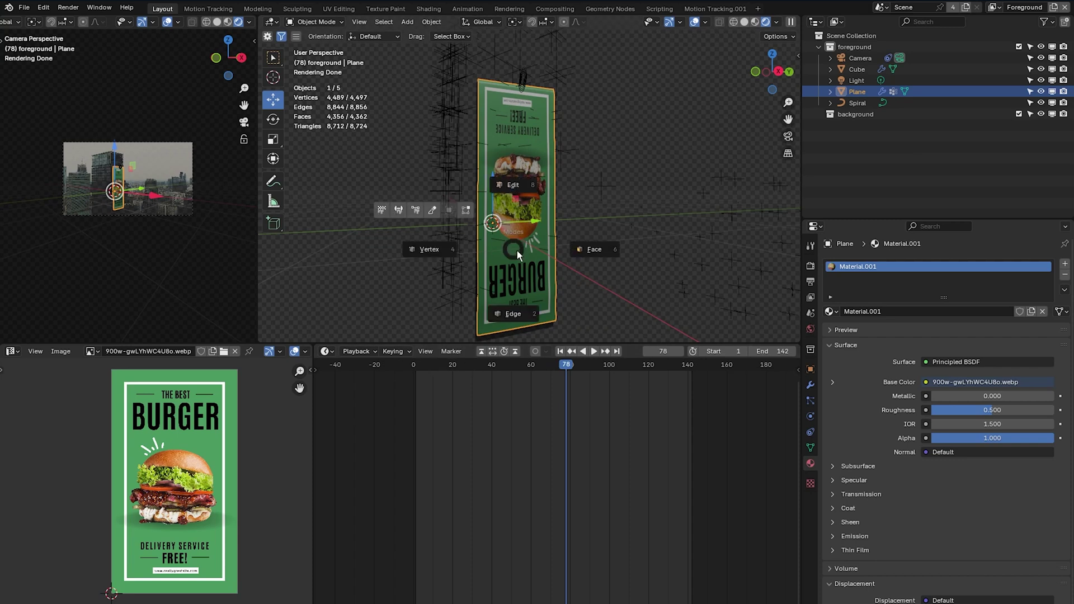
left_click(587, 249)
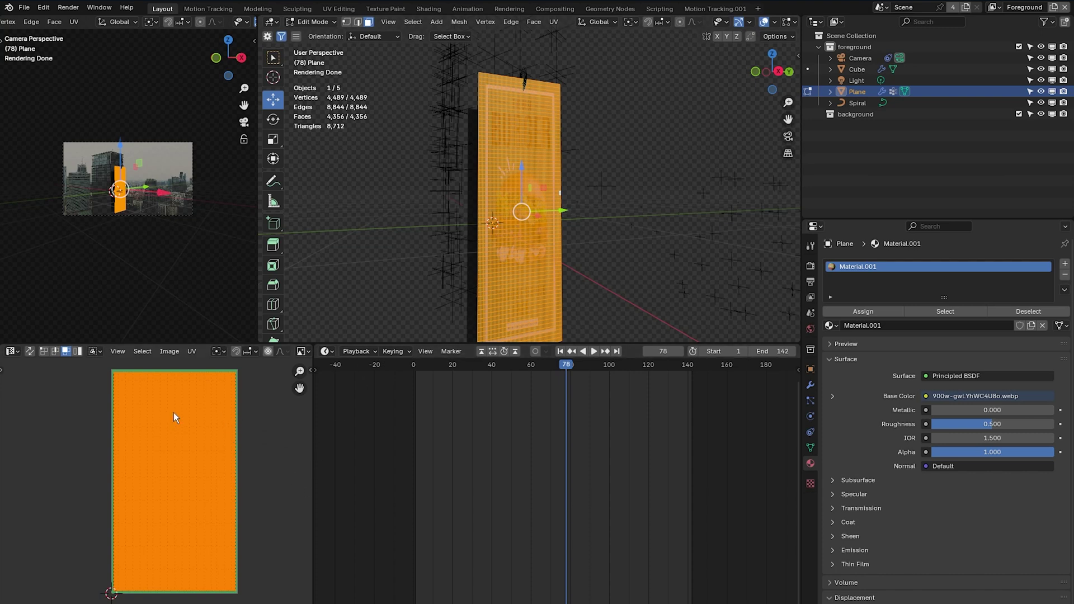
key("r")
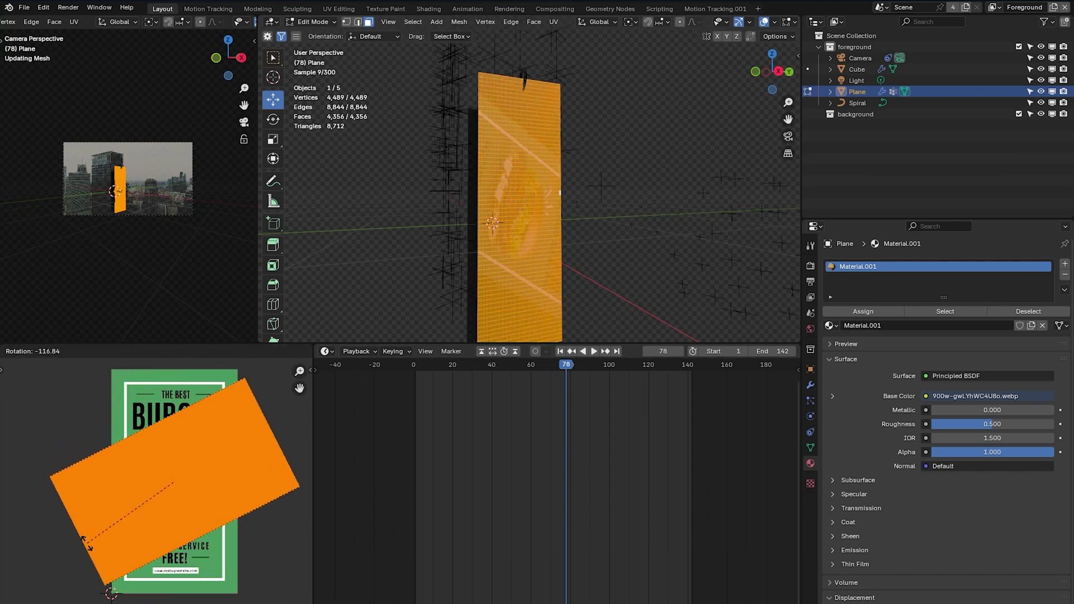
key("ctrl")
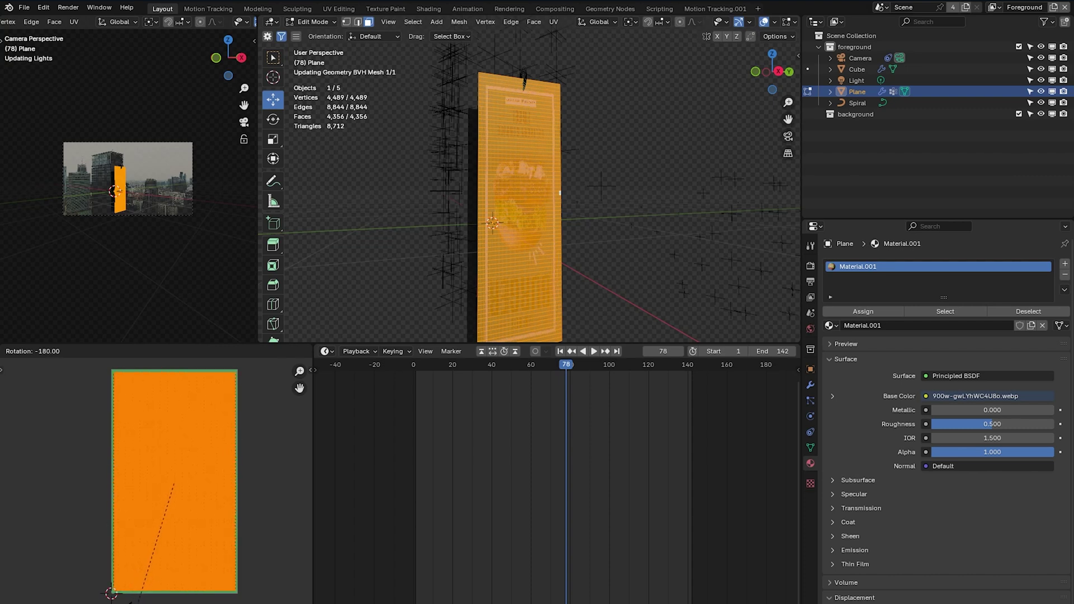
left_click(146, 584)
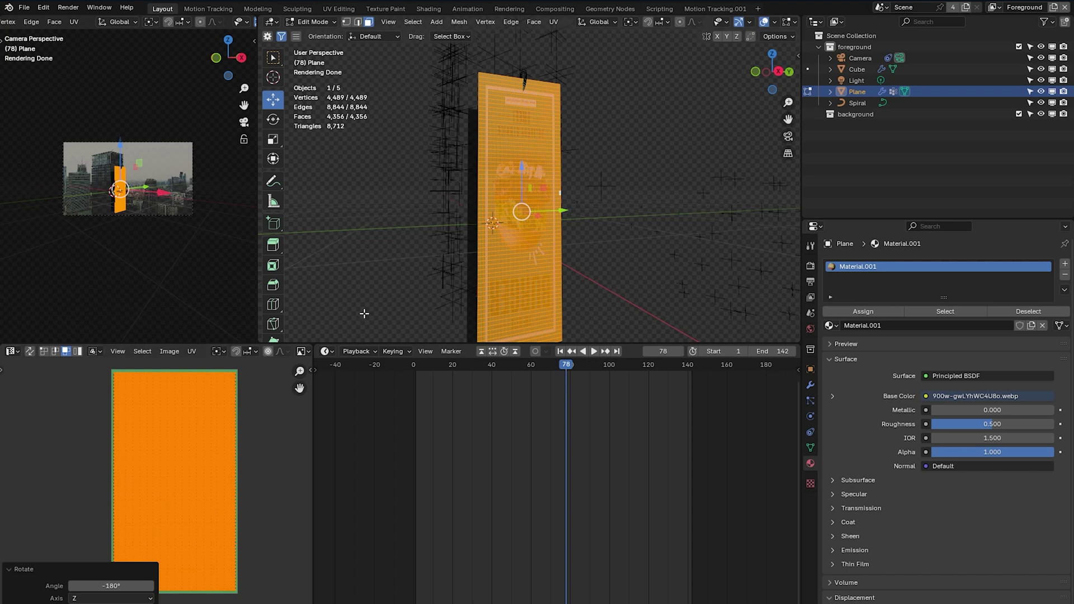
Deselect all of the banner Plane's geometry and return to Object Mode
key("alt+a")
key("ctrl+Tab")
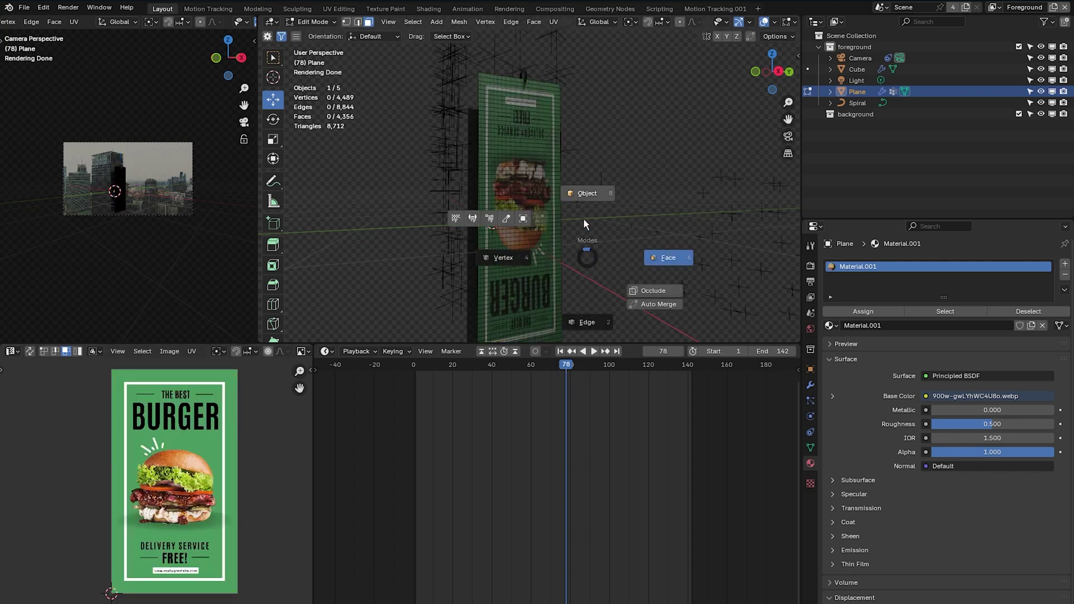
left_click(591, 196)
Play the animation to preview the burger poster on the unrolling banner, including through the tracked camera
left_click(445, 398)
key("space")
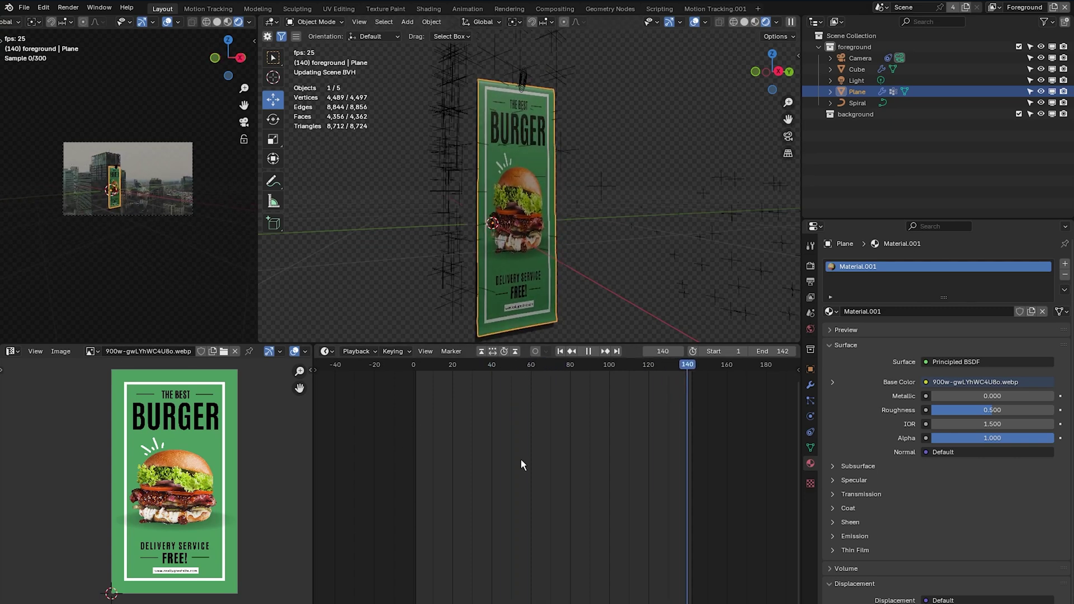
key("space")
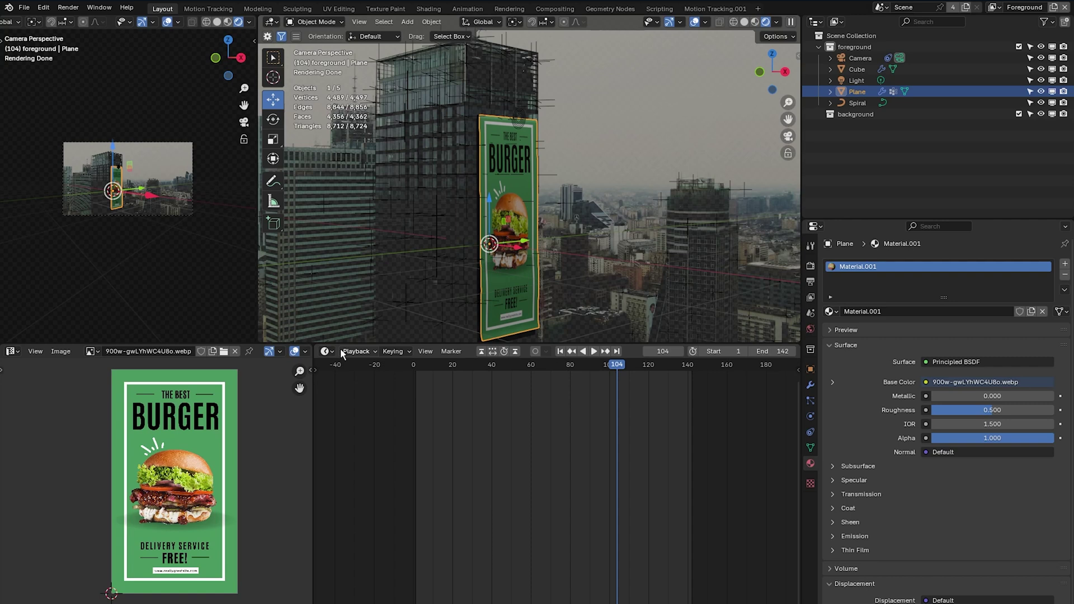
scroll(620, 128, "down", 3)
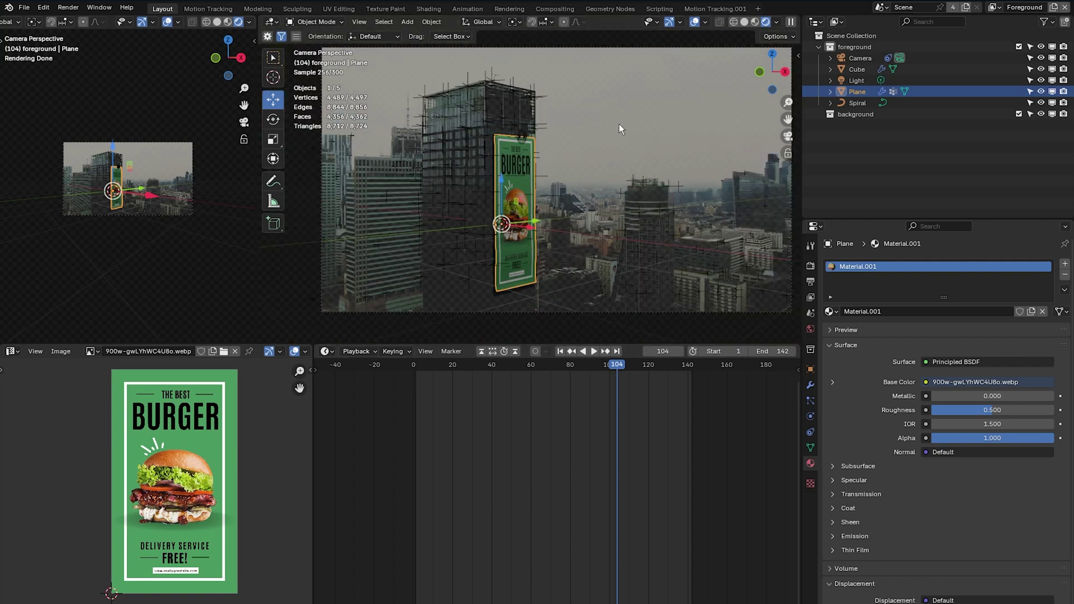
Replace the UV Editor with the Asset Browser and switch it to the Poly Haven library
left_click(12, 351)
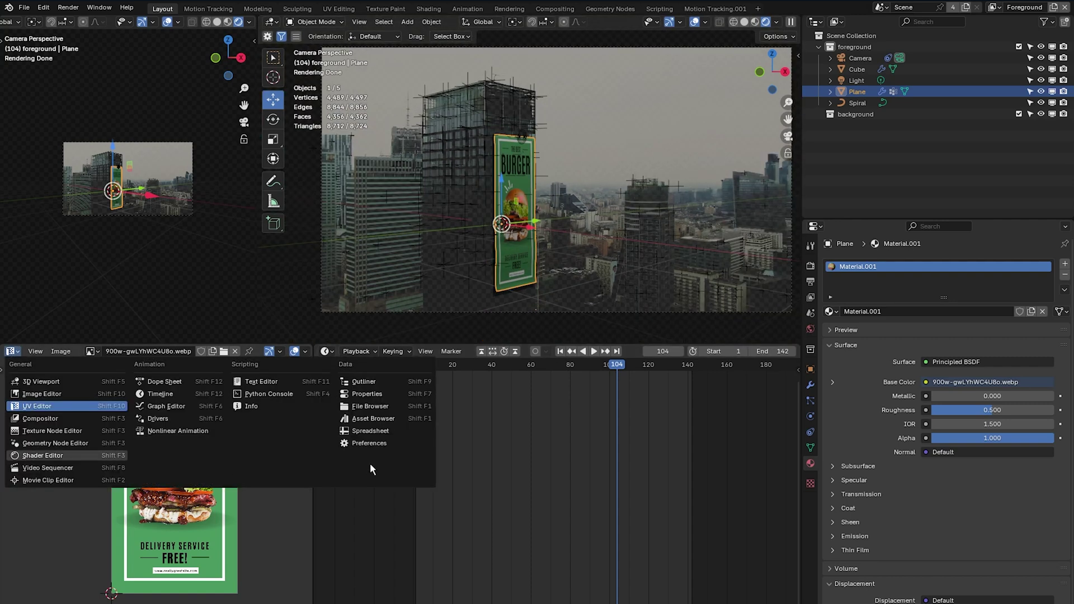
left_click(373, 419)
left_click(61, 368)
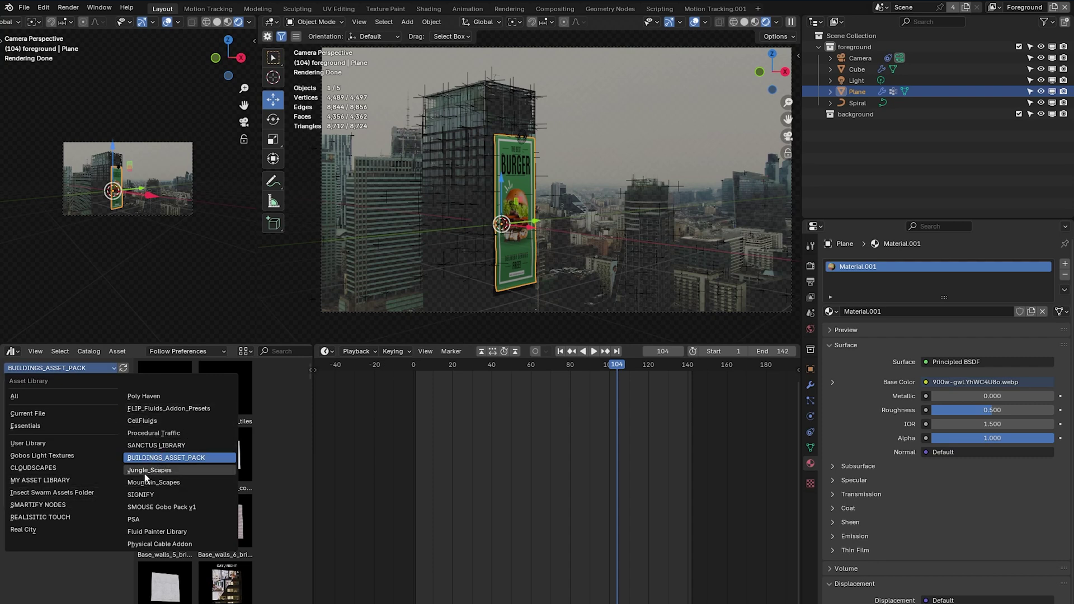
left_click(143, 396)
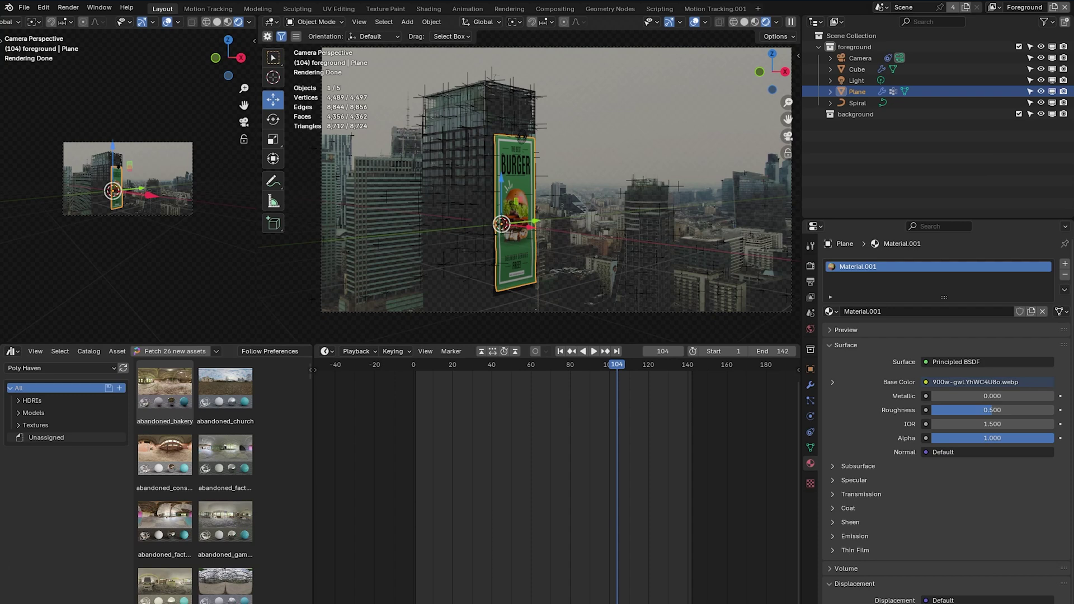
Light the scene with the abandoned_slipway HDRI from the outdoor urban Midday catalog and delete the Light object
left_click(18, 400)
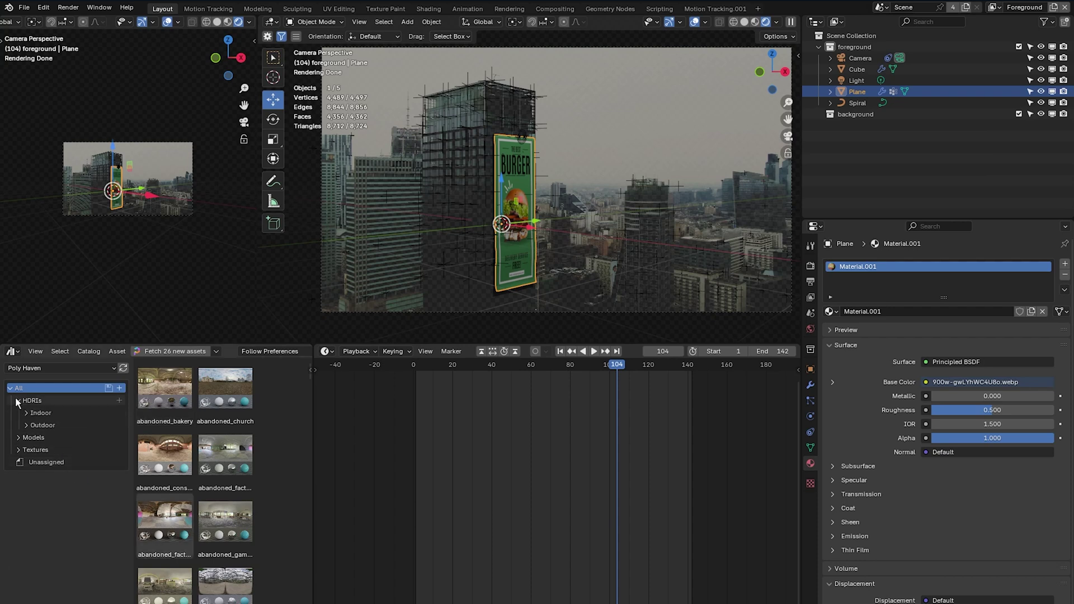
left_click(25, 425)
left_click(34, 463)
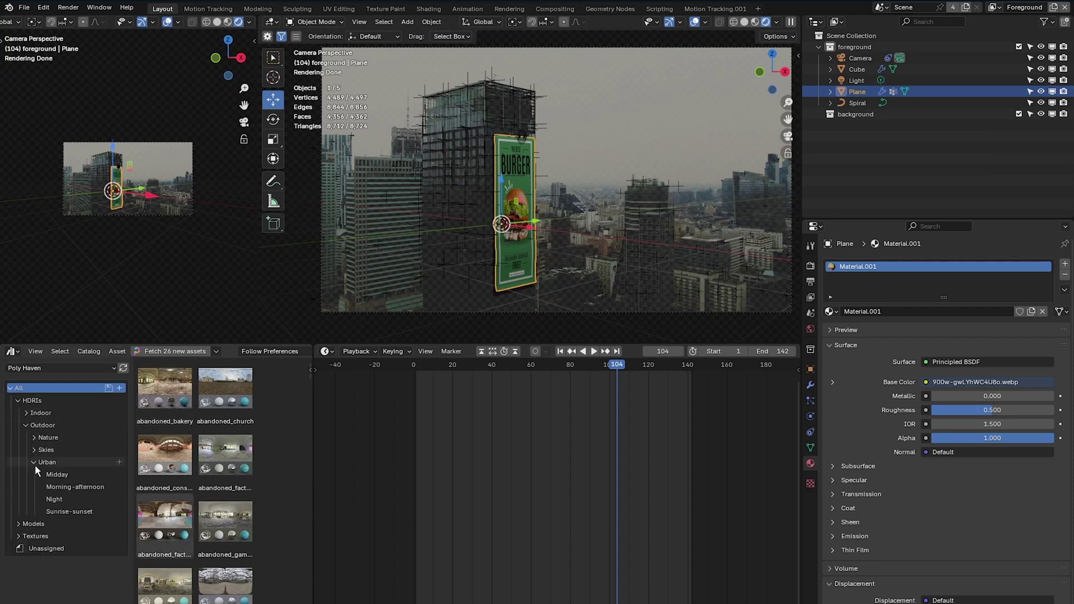
left_click(56, 474)
left_click_drag(166, 395, 652, 159)
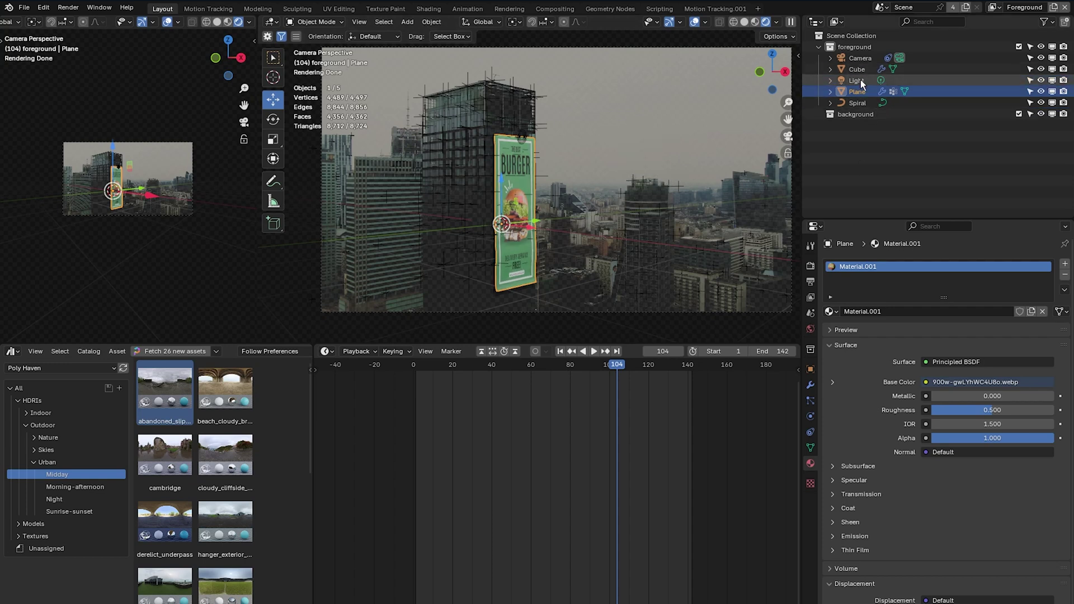
left_click(861, 79)
key("Delete")
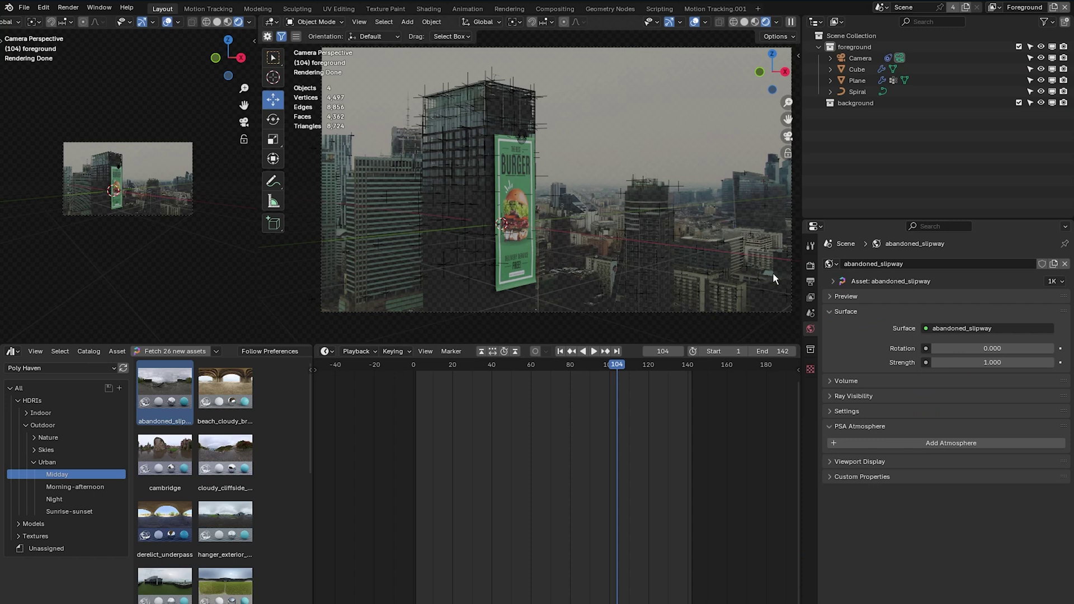
Set the Camera's background footage opacity to 0.972 and its passepartout to 0.964
left_click(858, 57)
scroll(884, 523, "down", 5)
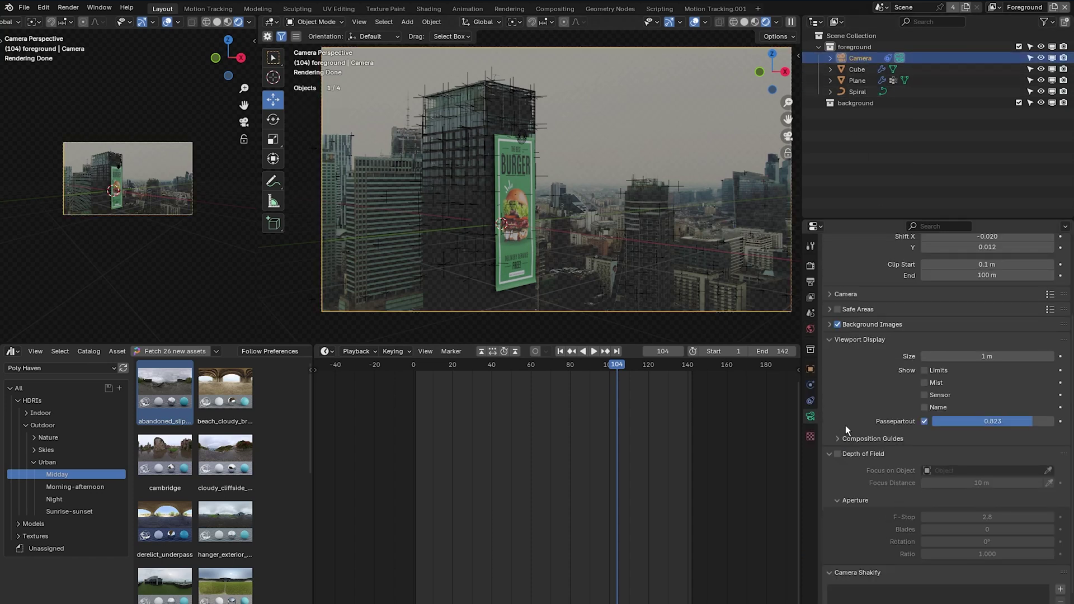
scroll(844, 425, "up", 1)
left_click(829, 347)
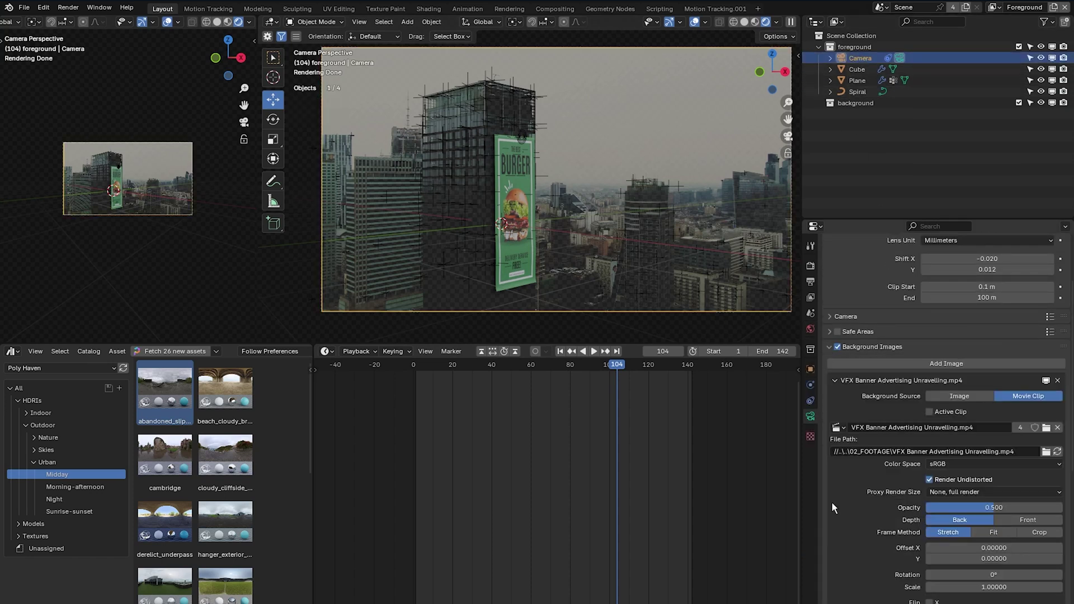
left_click_drag(1003, 505, 1072, 515)
scroll(979, 554, "up", 3)
scroll(978, 553, "down", 12)
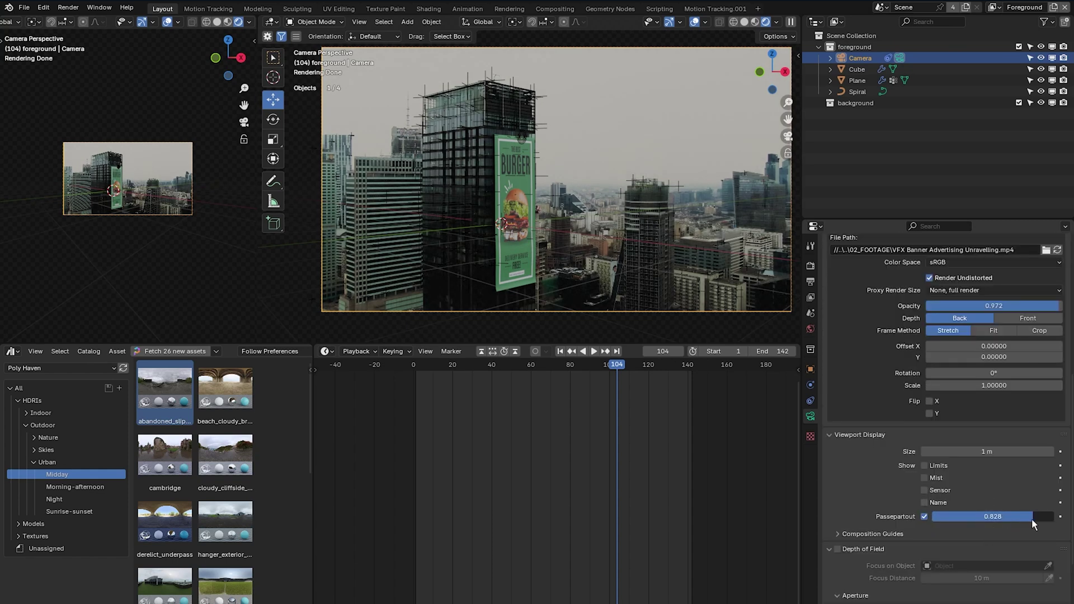
left_click_drag(1045, 522, 1056, 523)
Play the animation from the first frame to review the HDRI-lit banner against the brighter footage
key("shift+Left")
key("space")
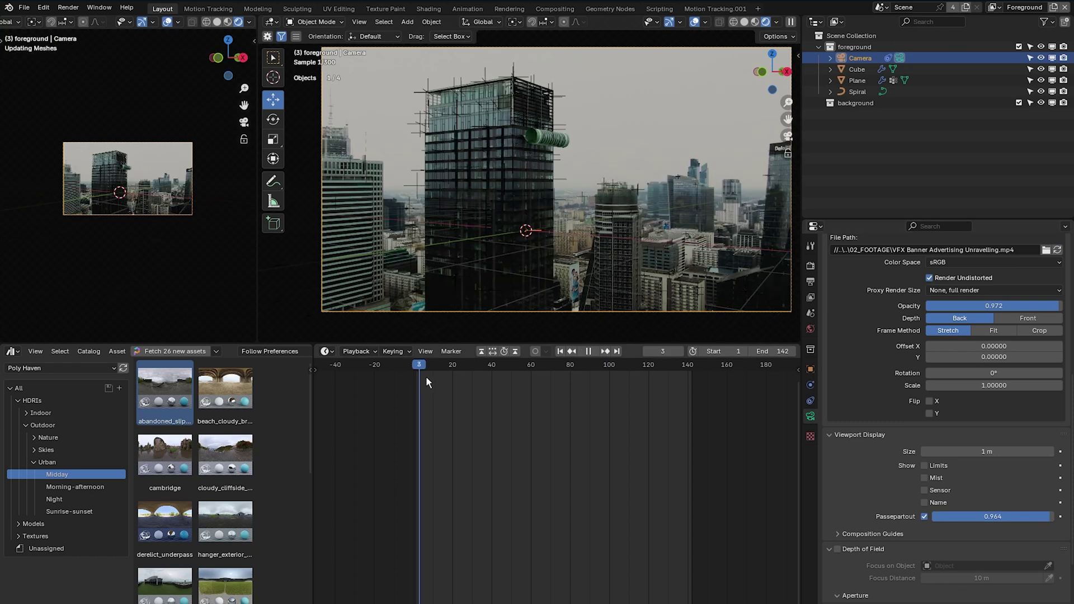